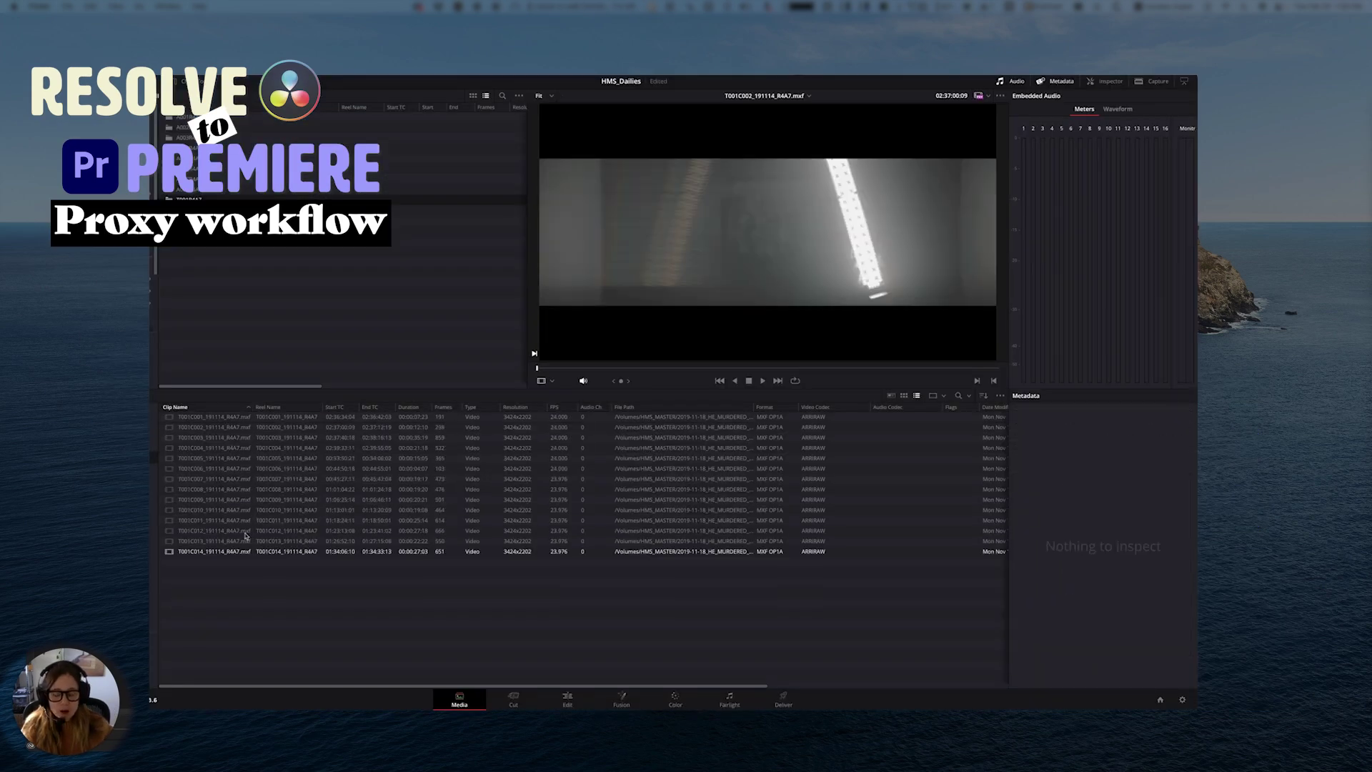
Open the A002R4A7 bin, load clip A002C002 in the viewer and show all its metadata fields.
left_click(322, 377)
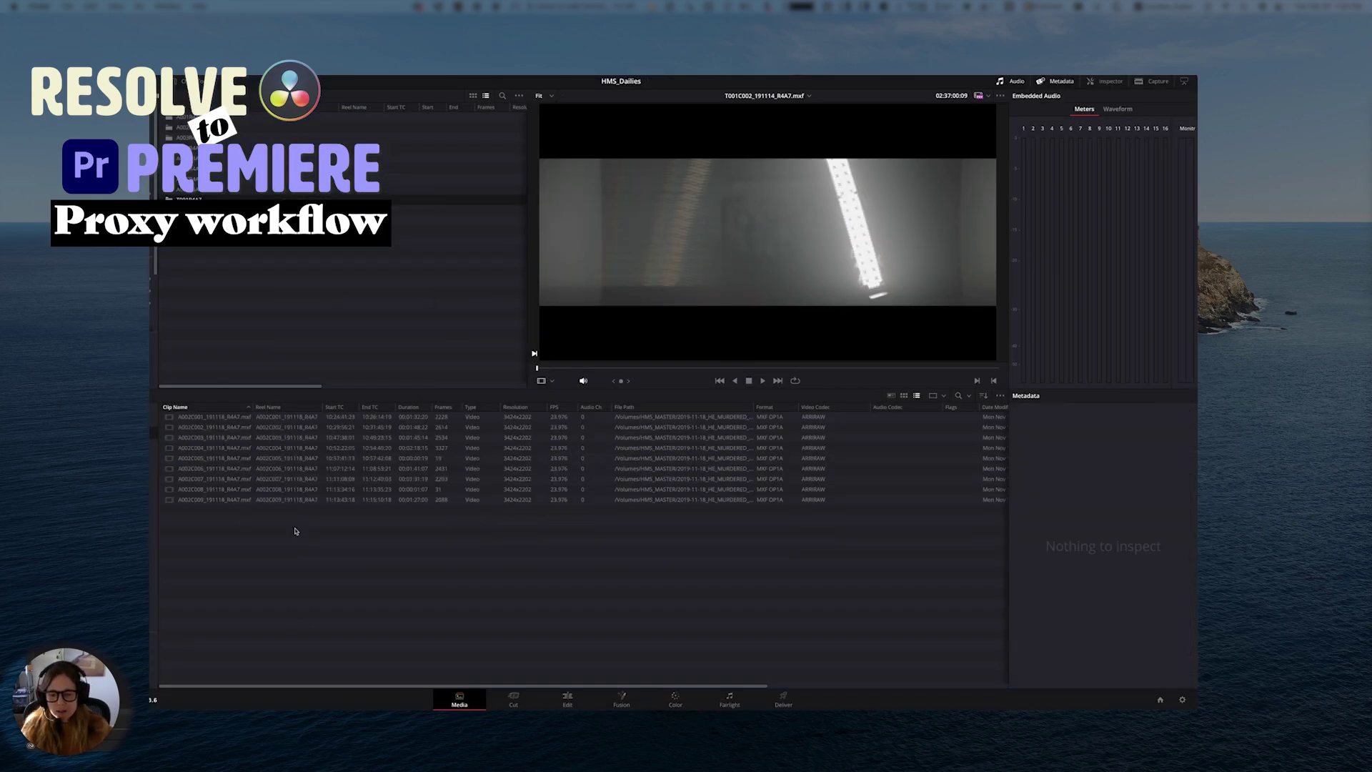
left_click(212, 426)
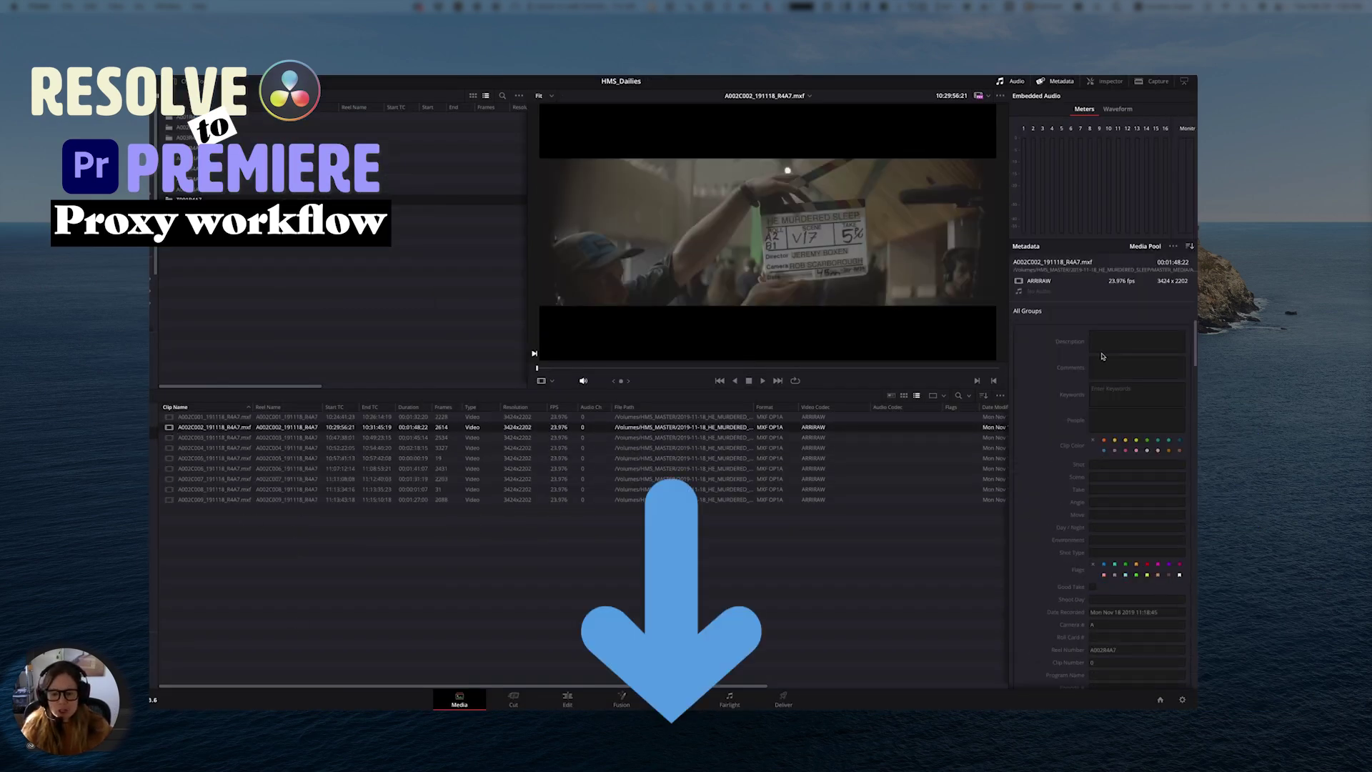
left_click(1116, 367)
scroll(1066, 572, "down", 2)
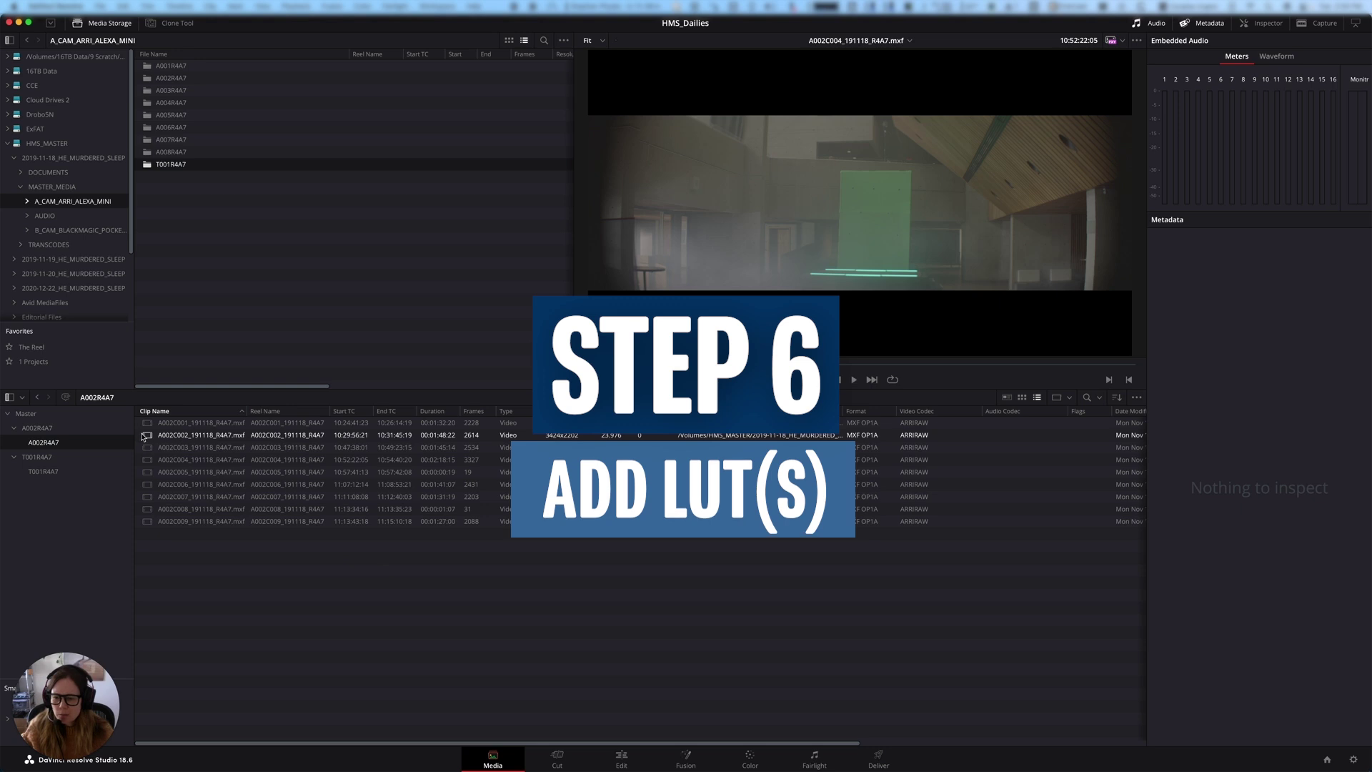
Step through clips A002C002 and A002C003 with J/L shuttling, ending on clip A002C004.
key("Up")
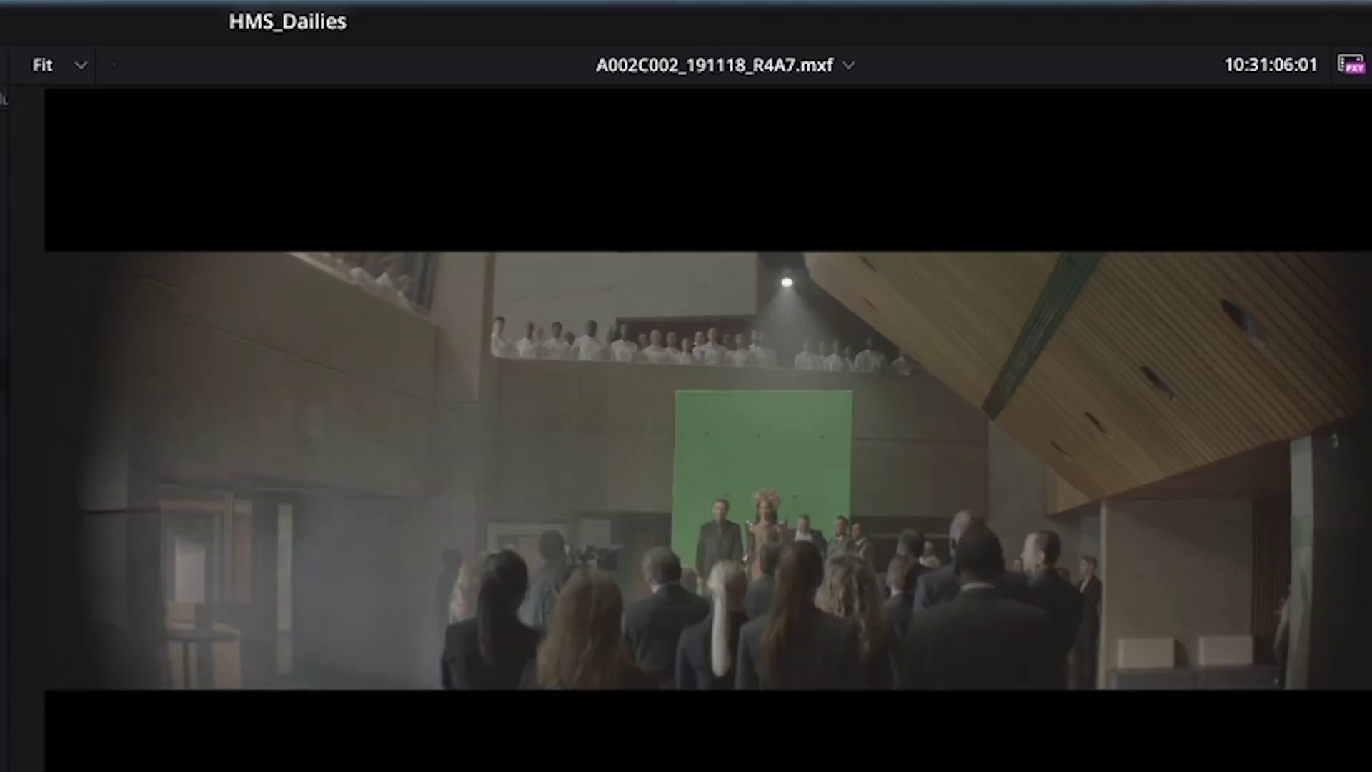
key("Down")
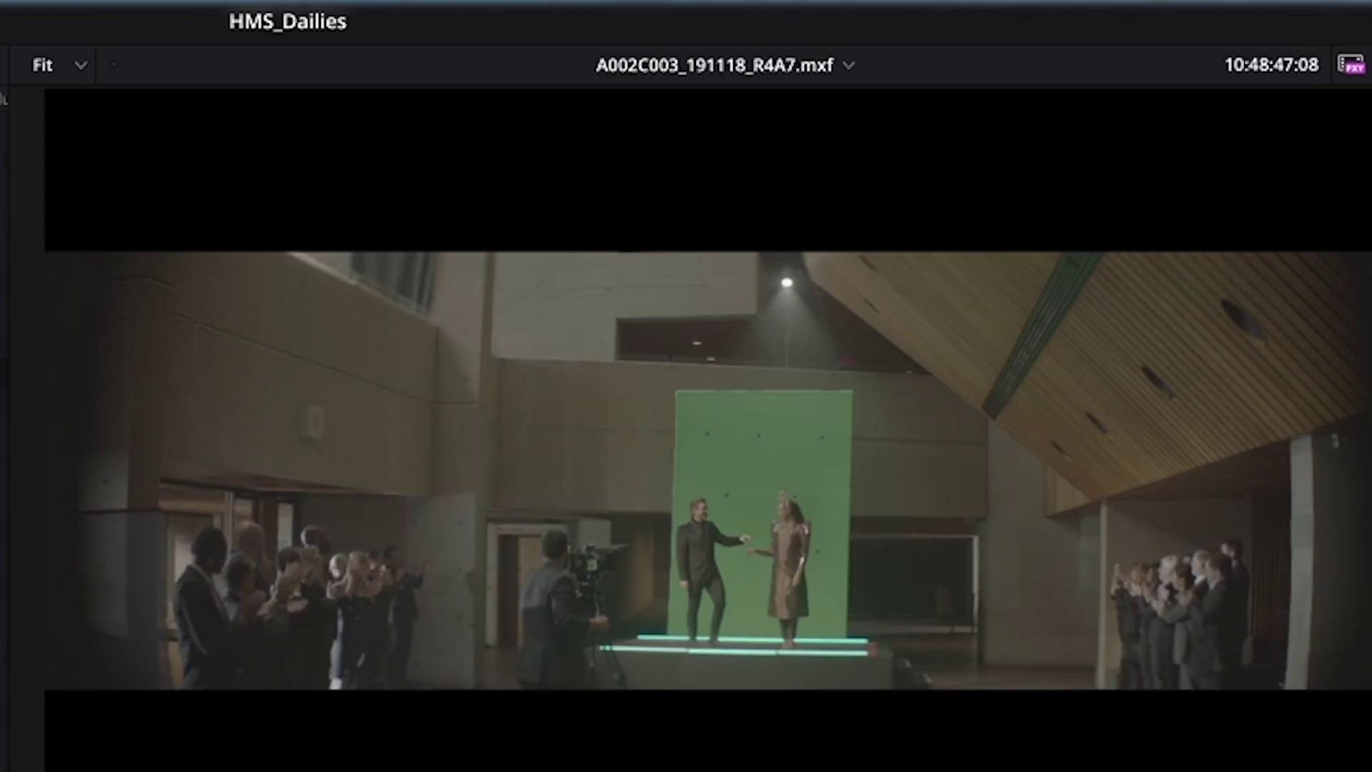
key("j")
key("j")
key("j")
key("l")
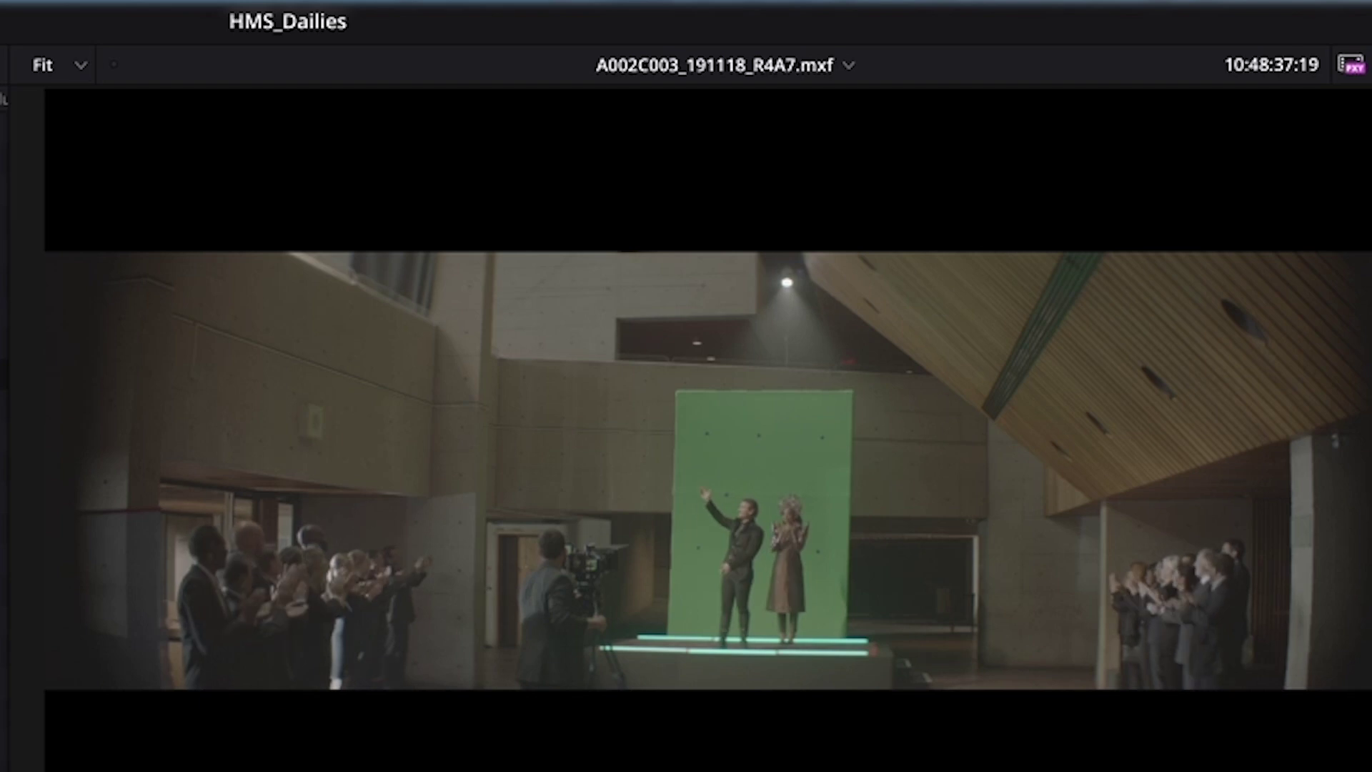
key("Down")
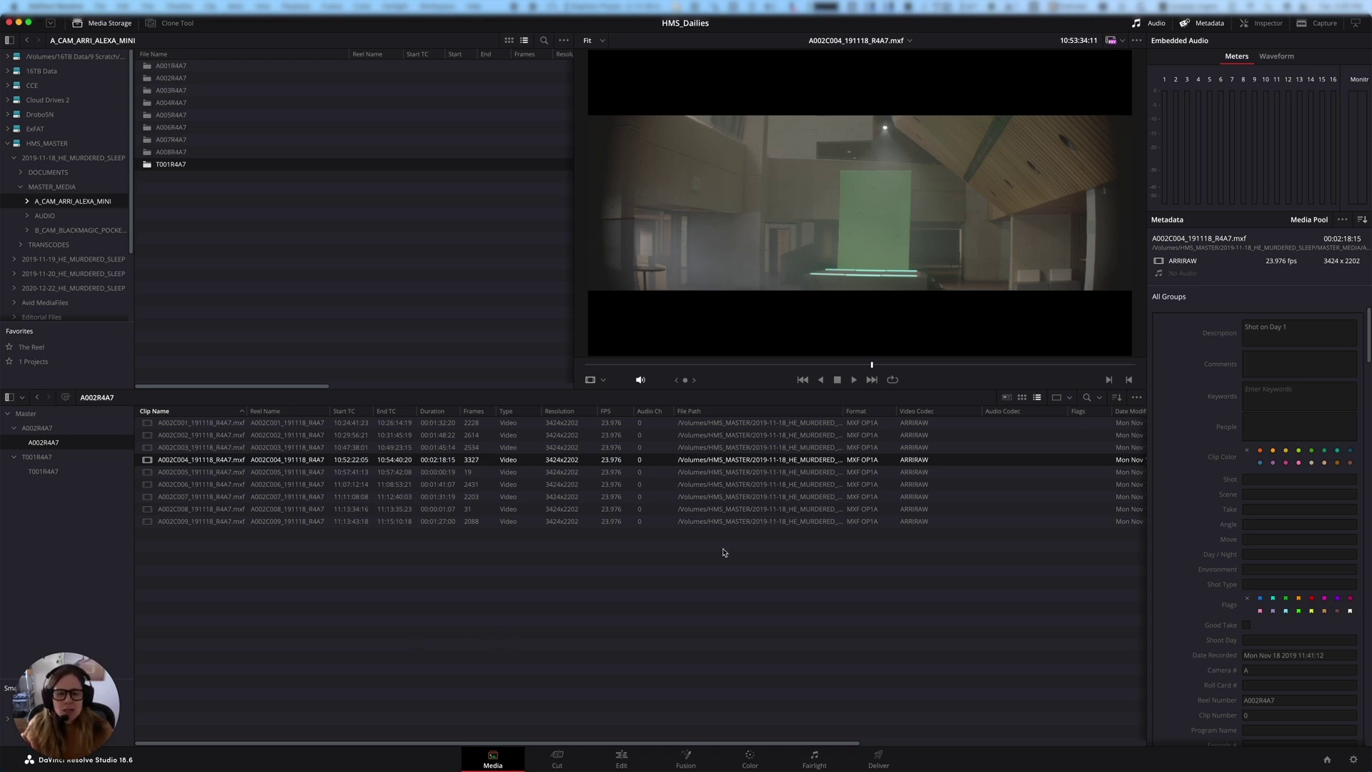
Preview clip A002C001, scrubbing and playing backward to its slate.
key("Up")
key("Up")
key("Up")
left_click(299, 588)
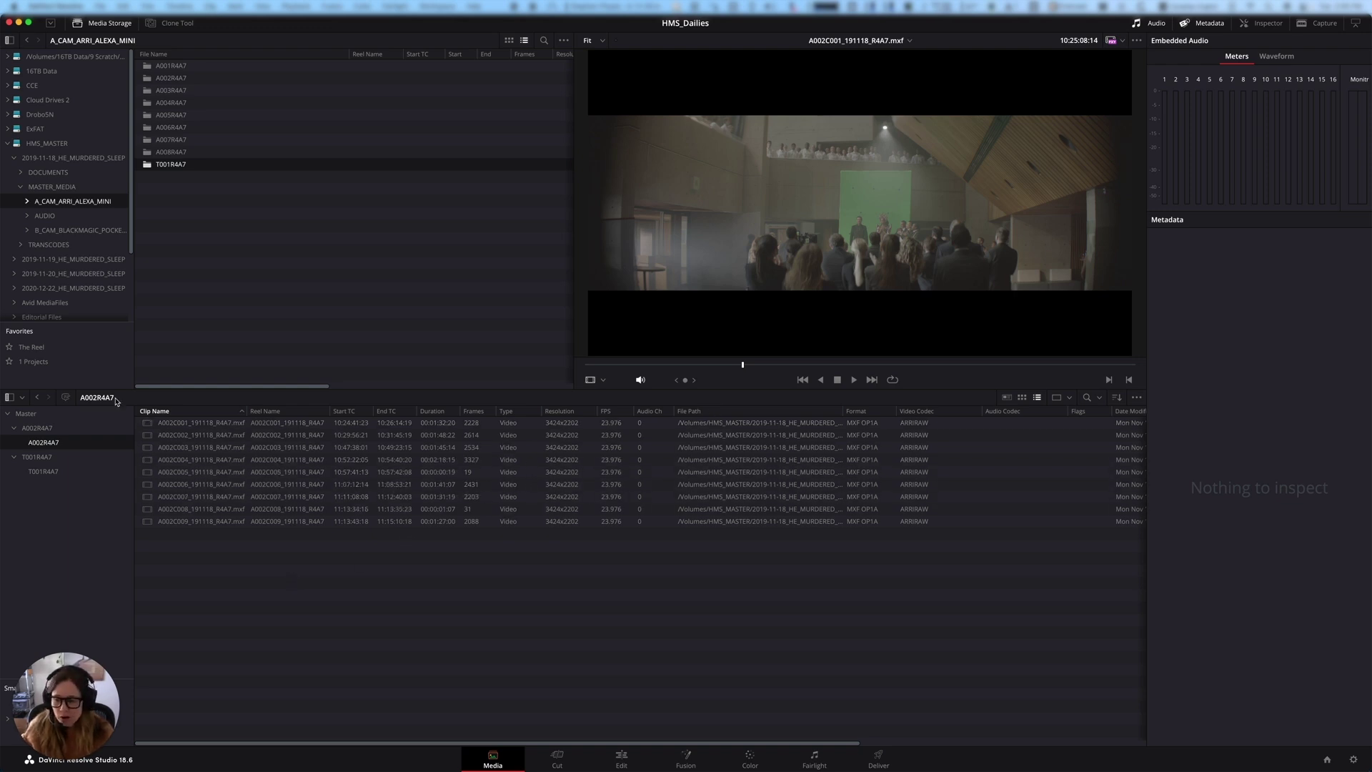
left_click(622, 422)
left_click_drag(653, 363, 598, 365)
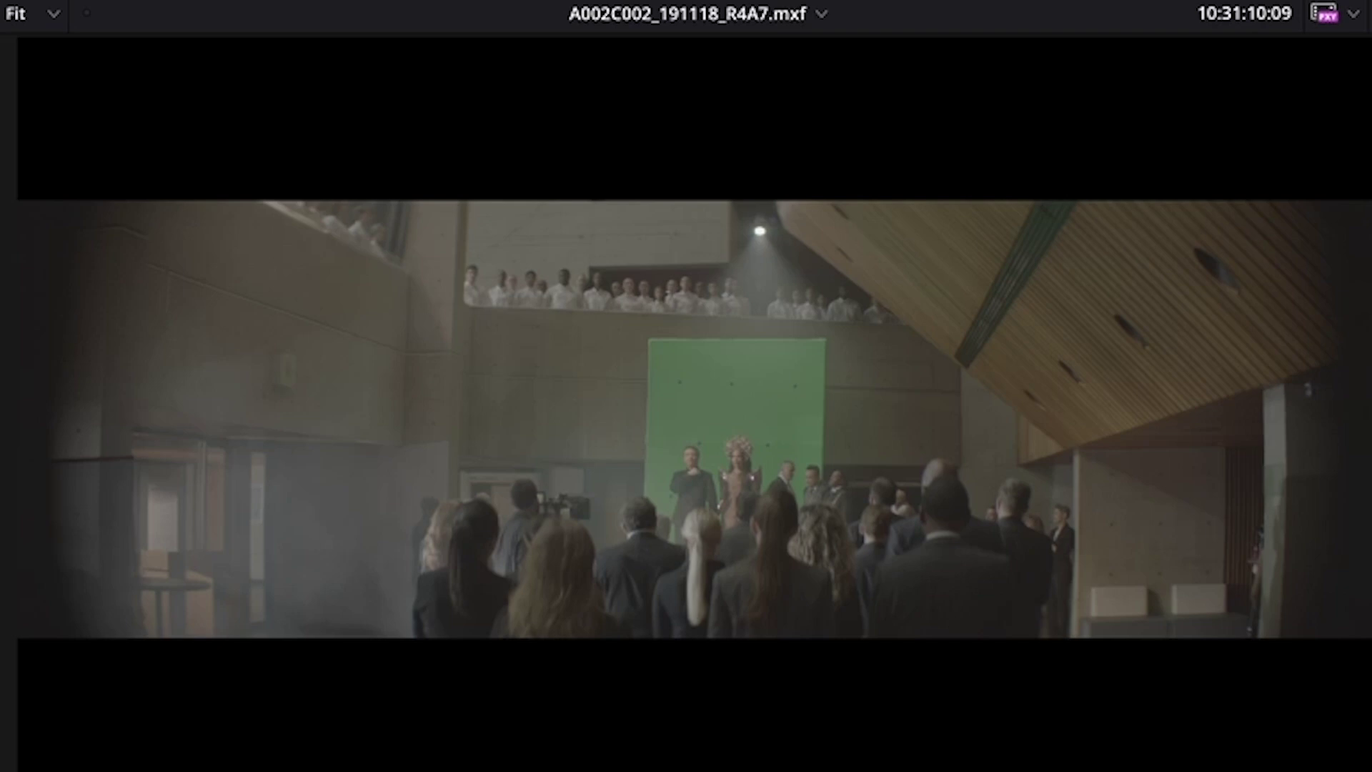
key("j")
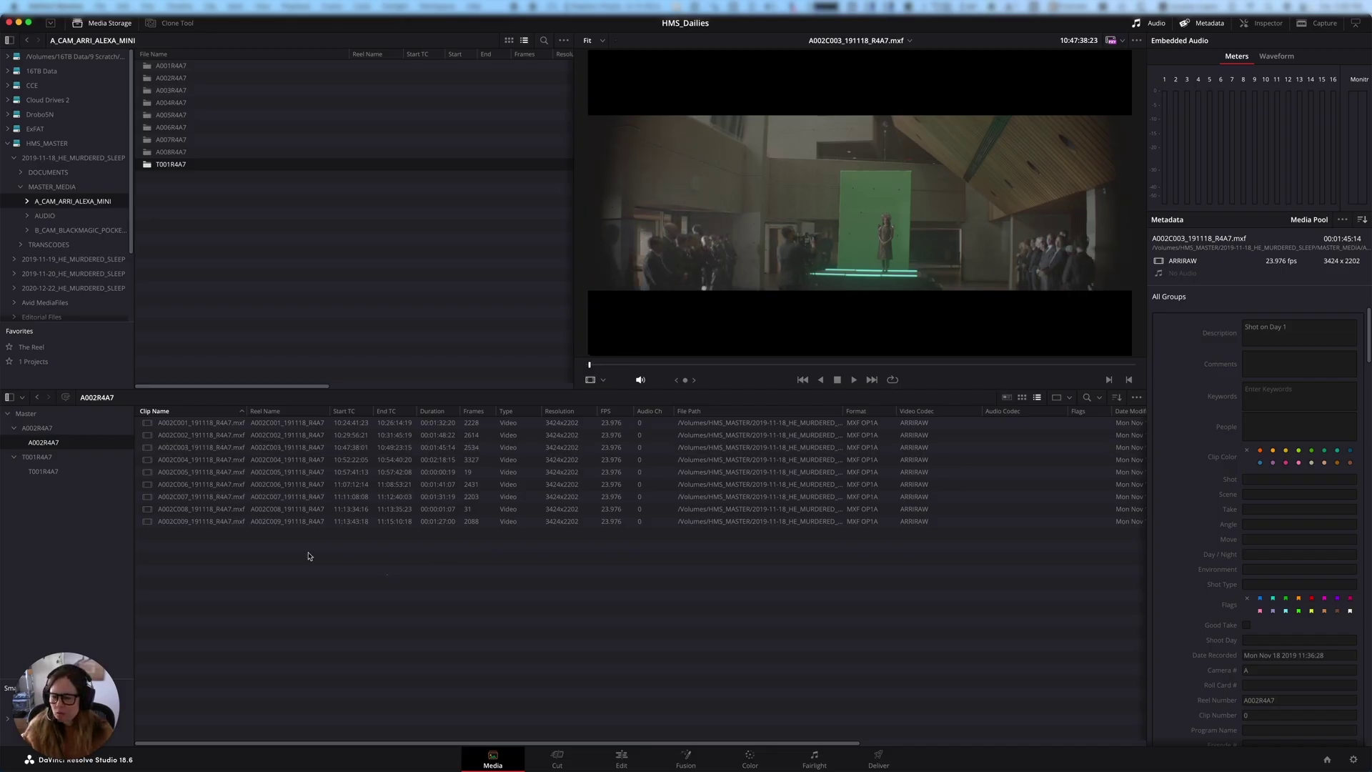
Scrub through clip A002C004, then select all nine clips in the bin.
left_click(372, 460)
left_click_drag(593, 367, 704, 366)
left_click(386, 575)
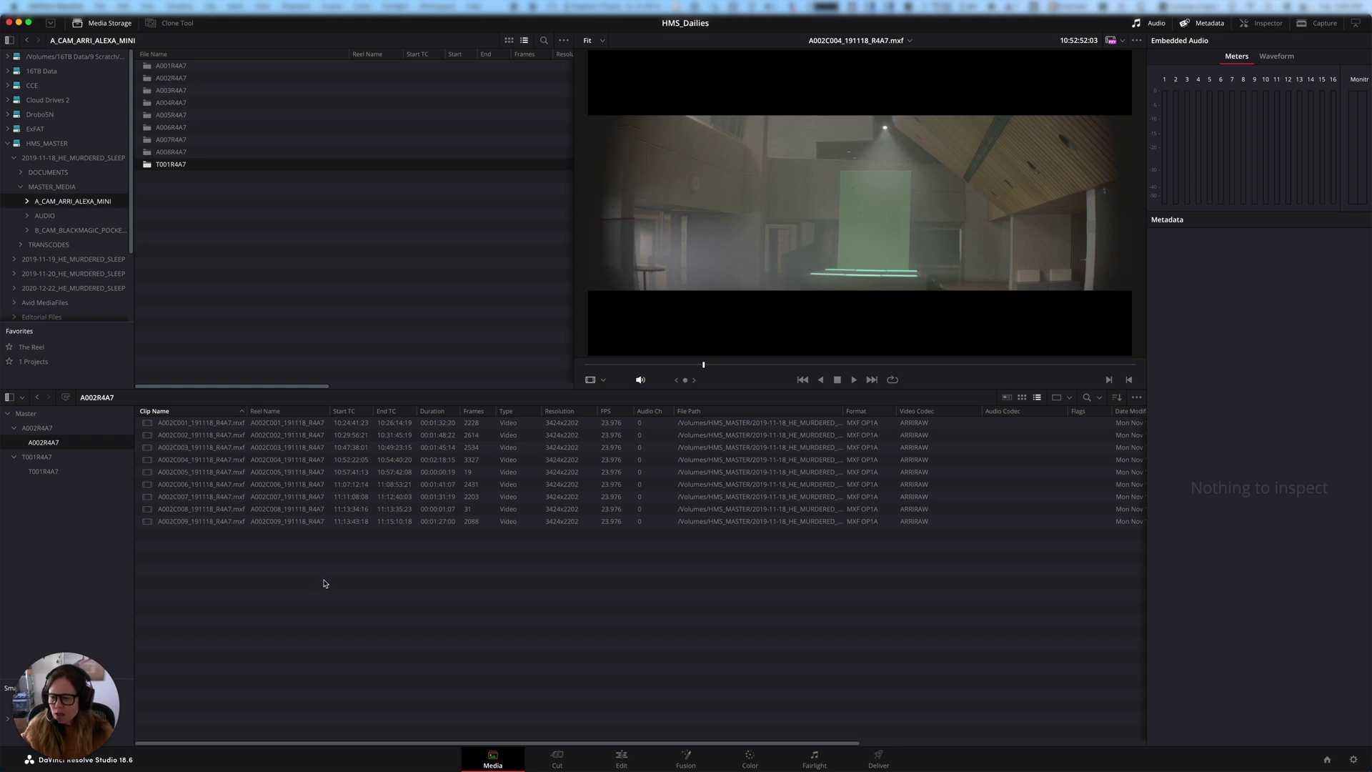
key("super+a")
Browse the selected clips' LUT vendor submenus to the Arri entry showing Arri Alexa LogC to Rec709.
right_click(303, 453)
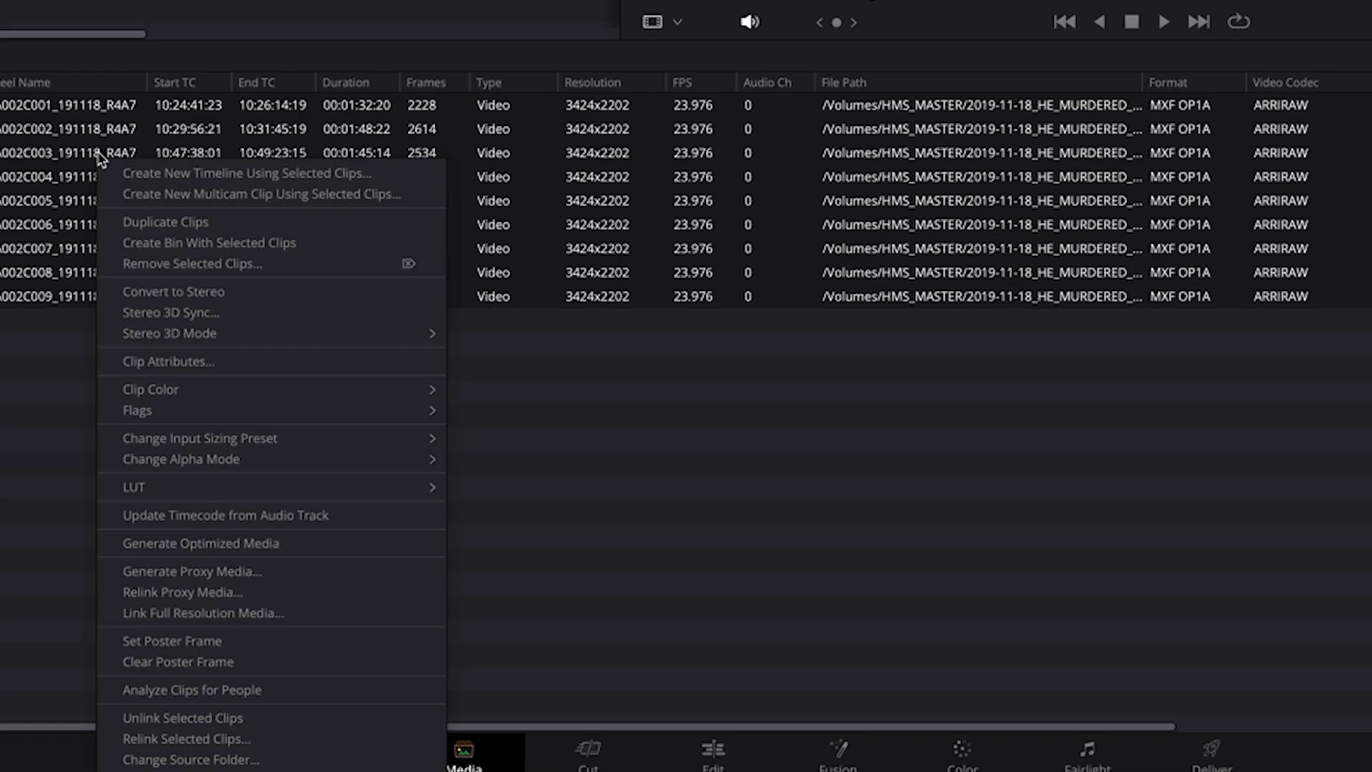
mouse_move(325, 619)
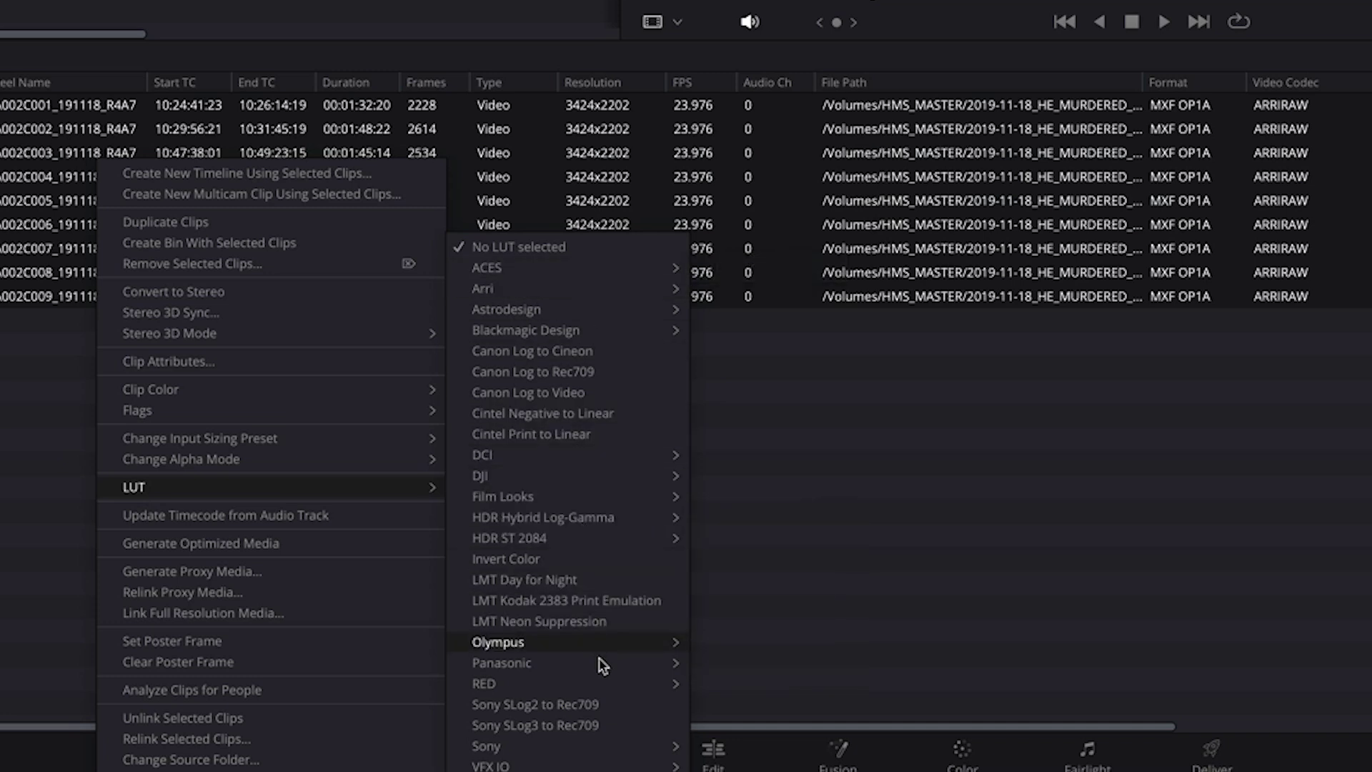
mouse_move(606, 644)
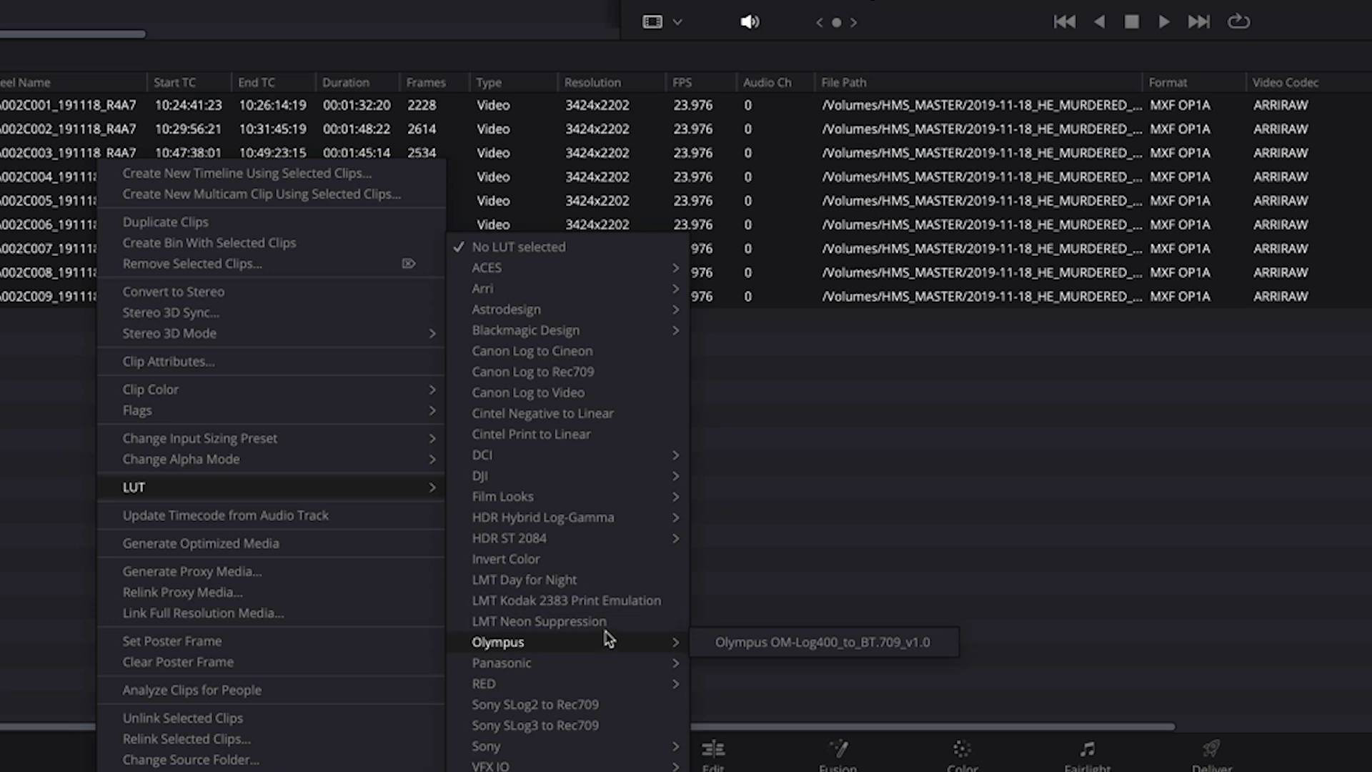
mouse_move(632, 494)
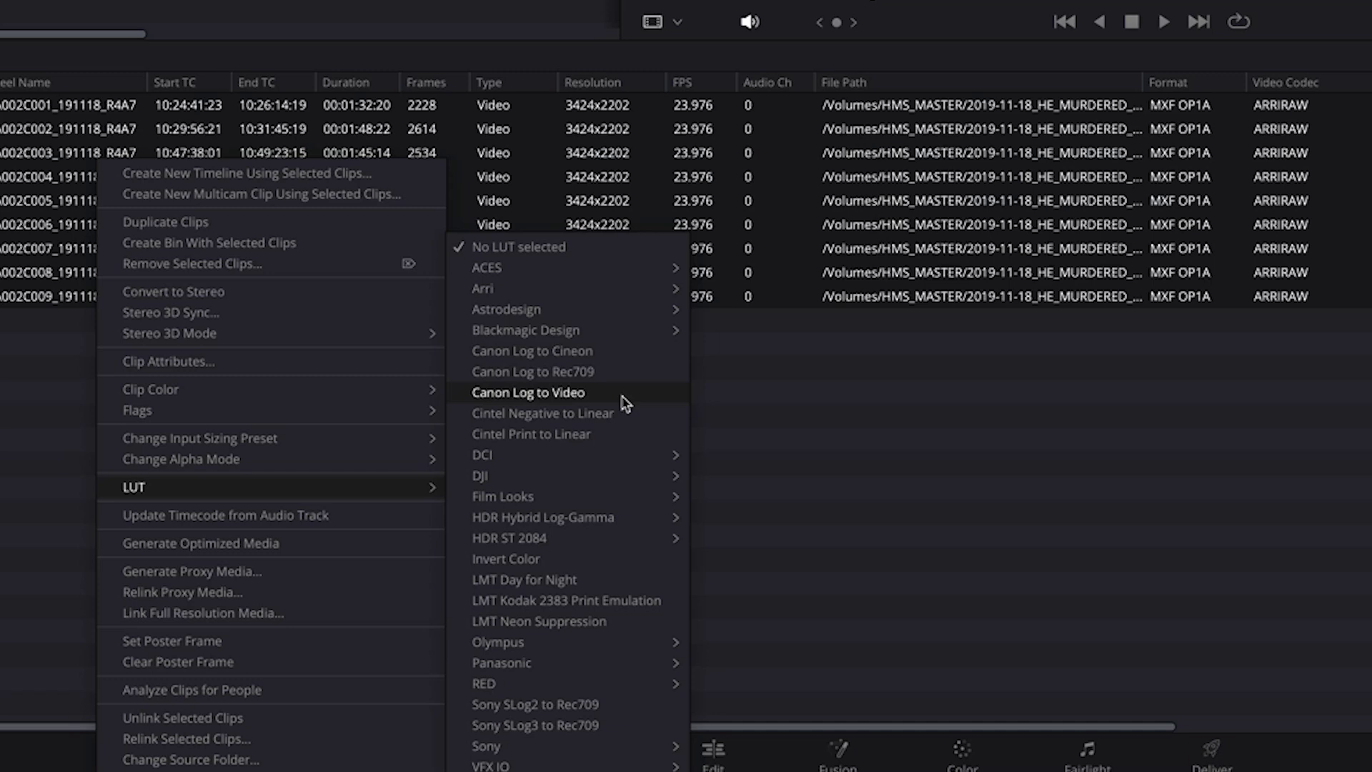
mouse_move(567, 294)
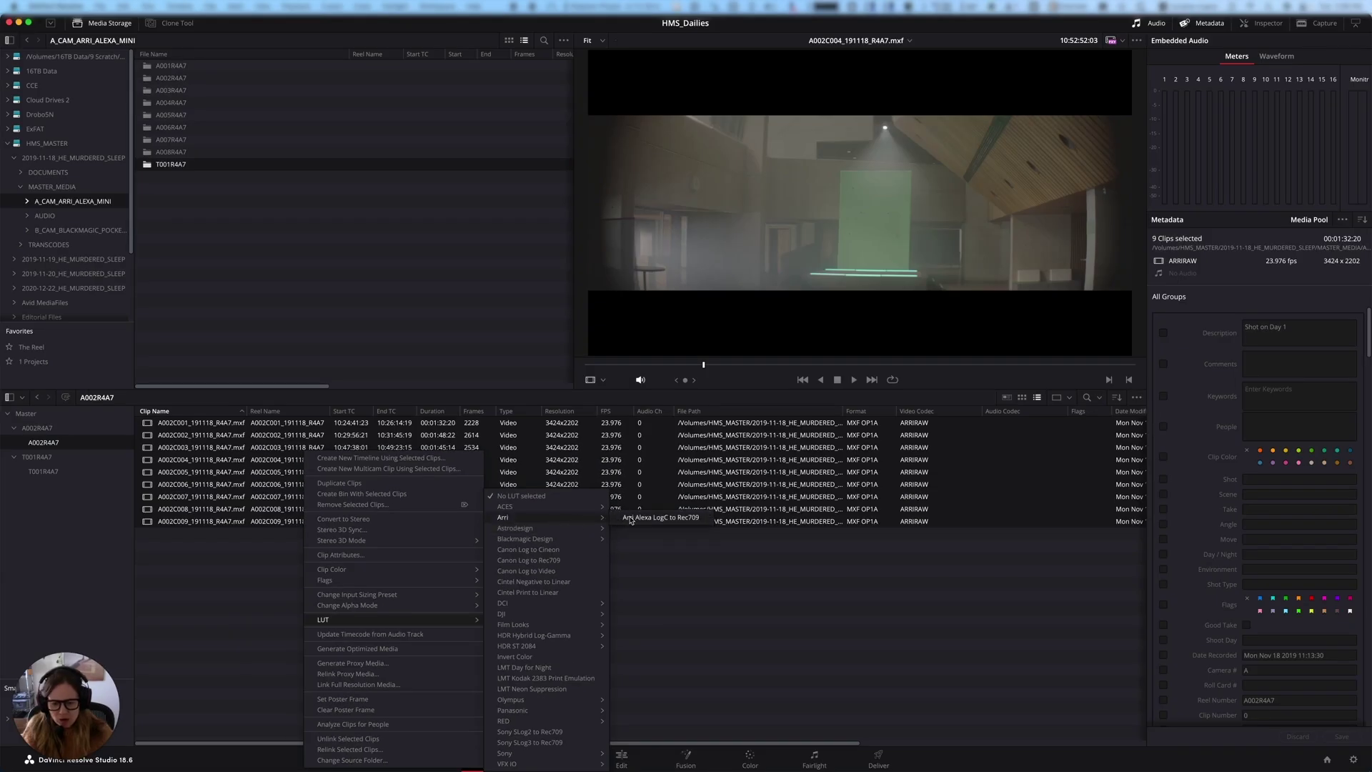
Apply the Arri Alexa LogC to Rec709 LUT and check the look on clip A002C003.
left_click(638, 518)
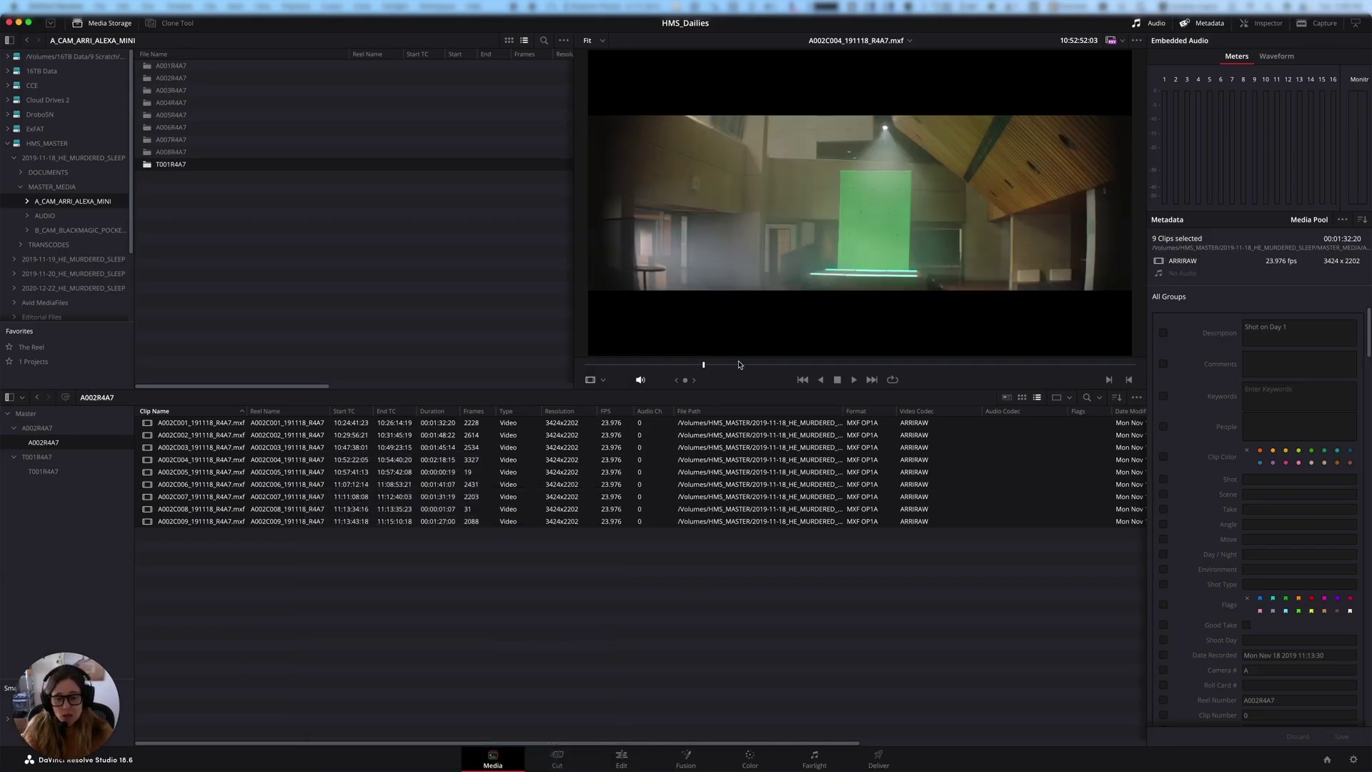
left_click(889, 364)
left_click(147, 449)
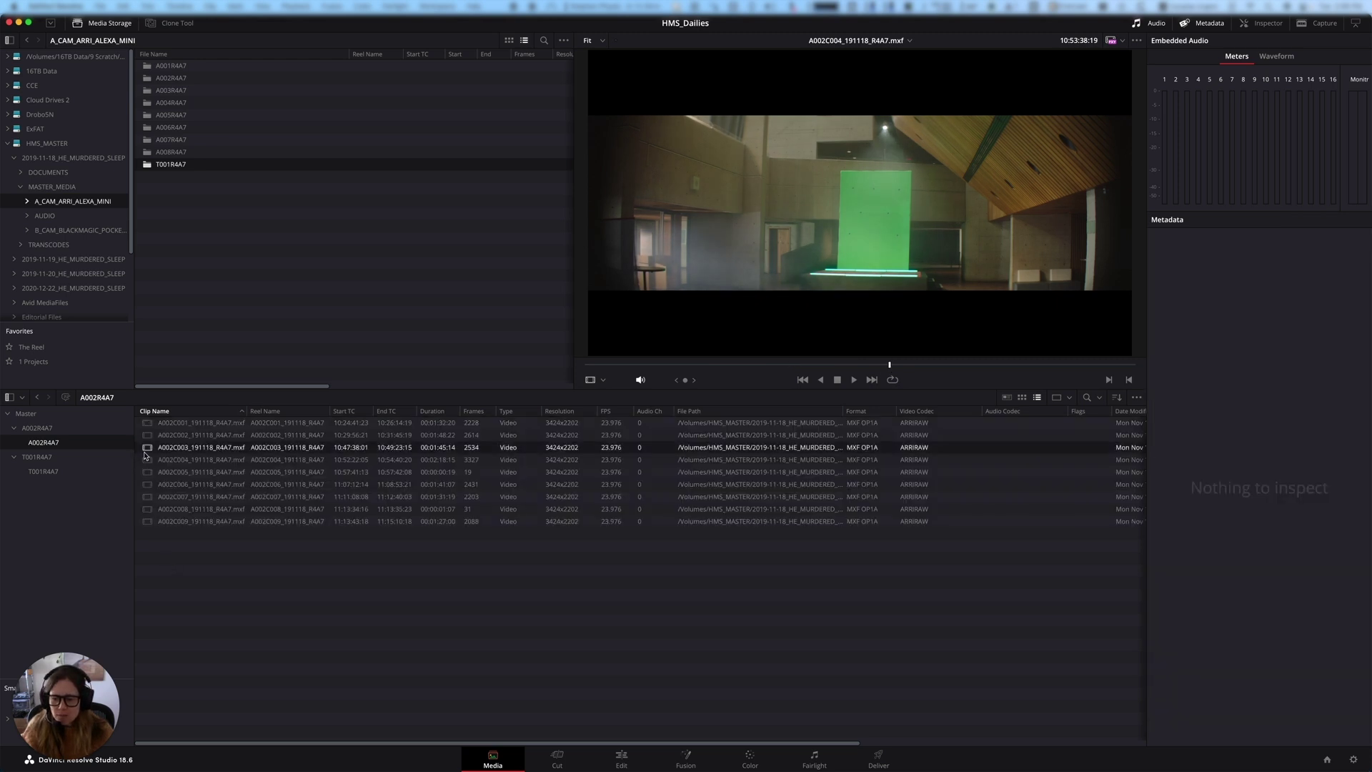
left_click(774, 365)
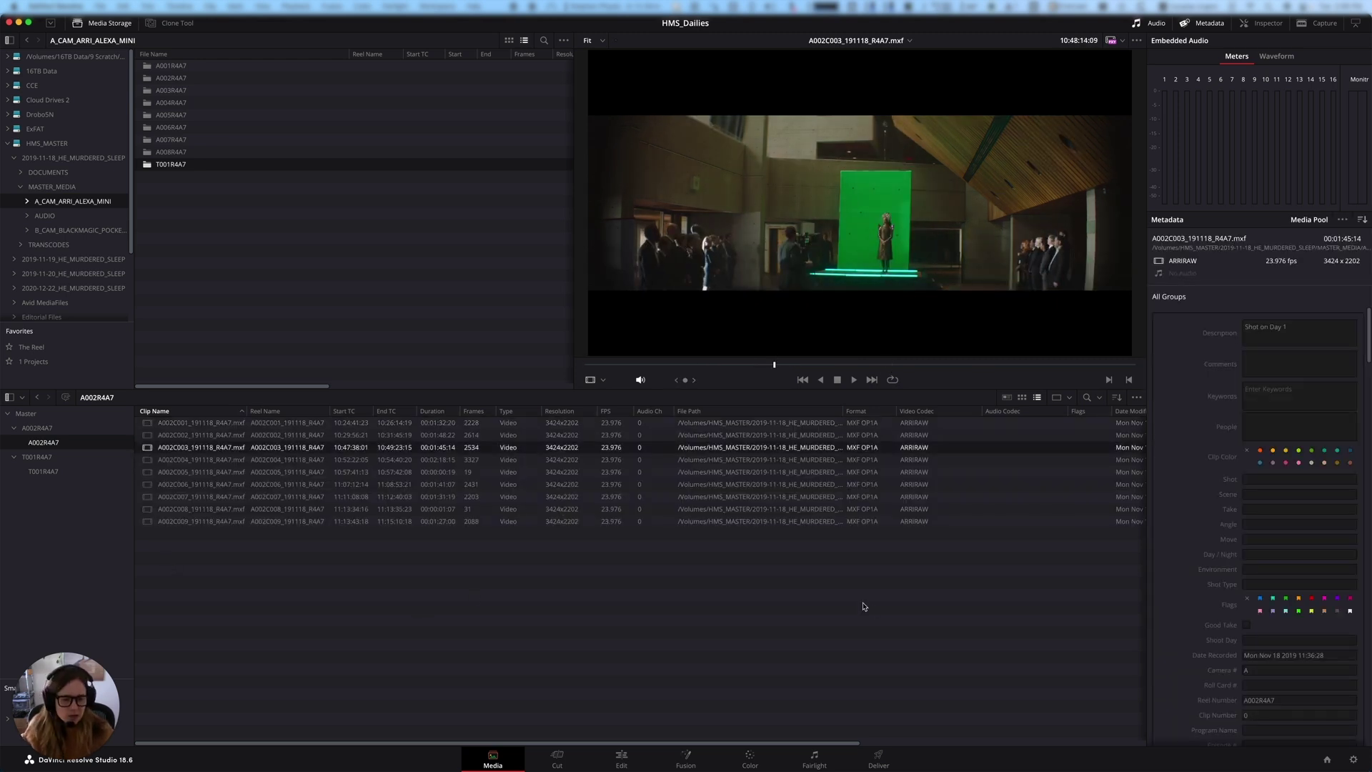
left_click(421, 633)
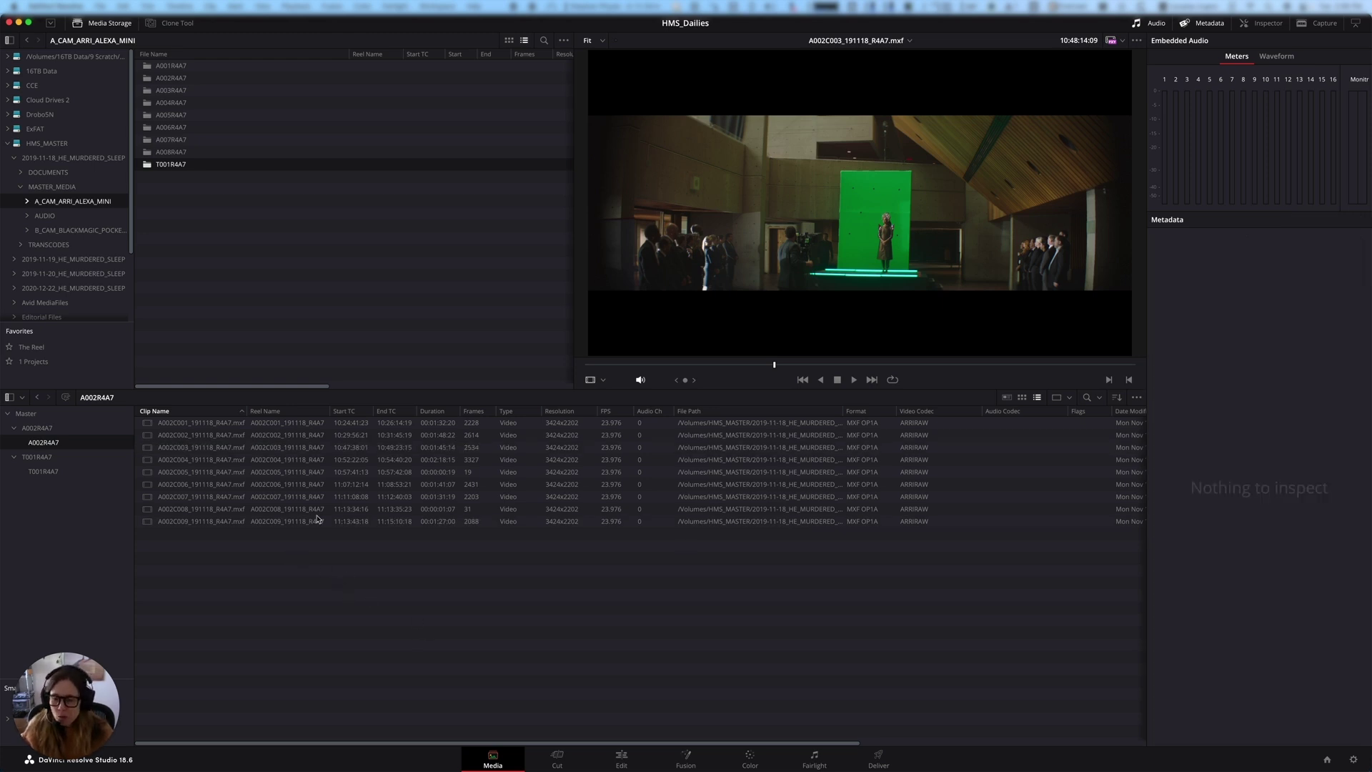
Set the LUT of all nine clips back to No LUT selected.
key("super+a")
right_click(336, 484)
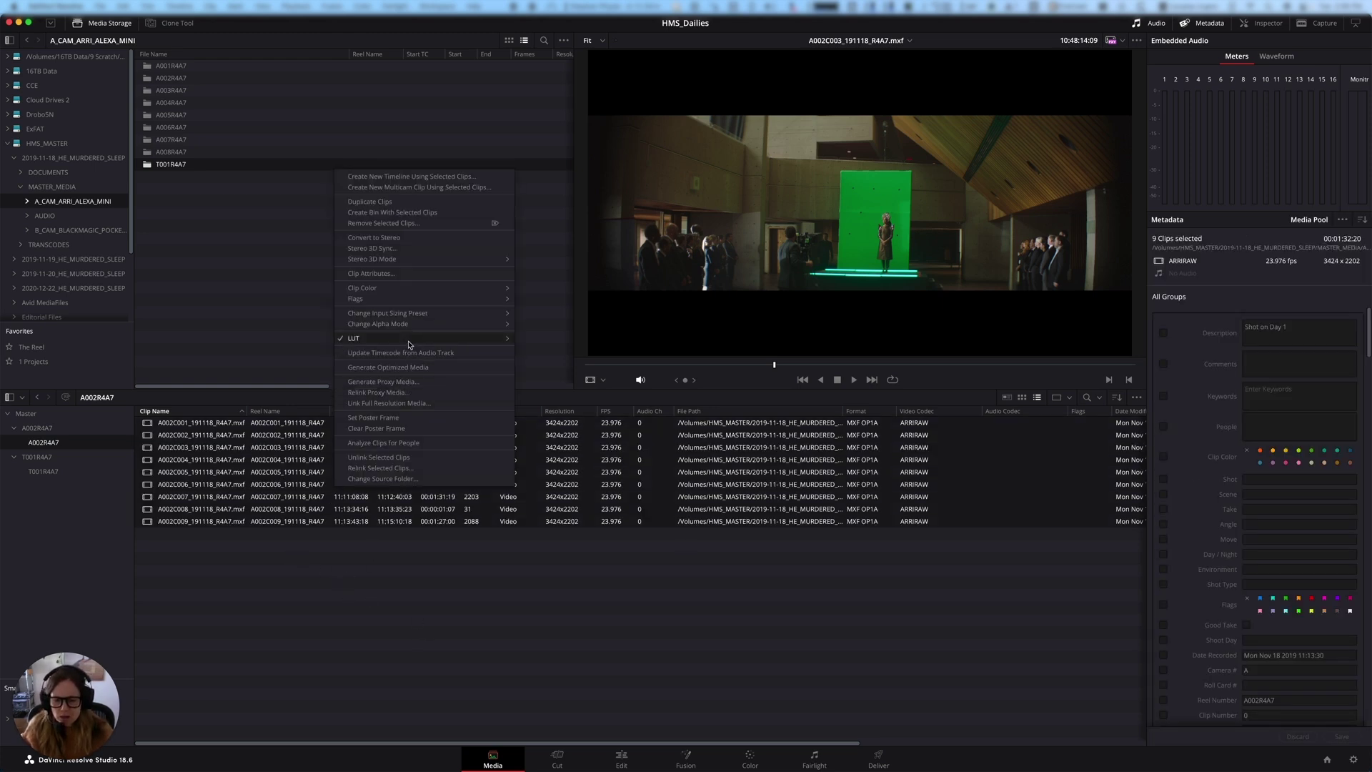
mouse_move(413, 339)
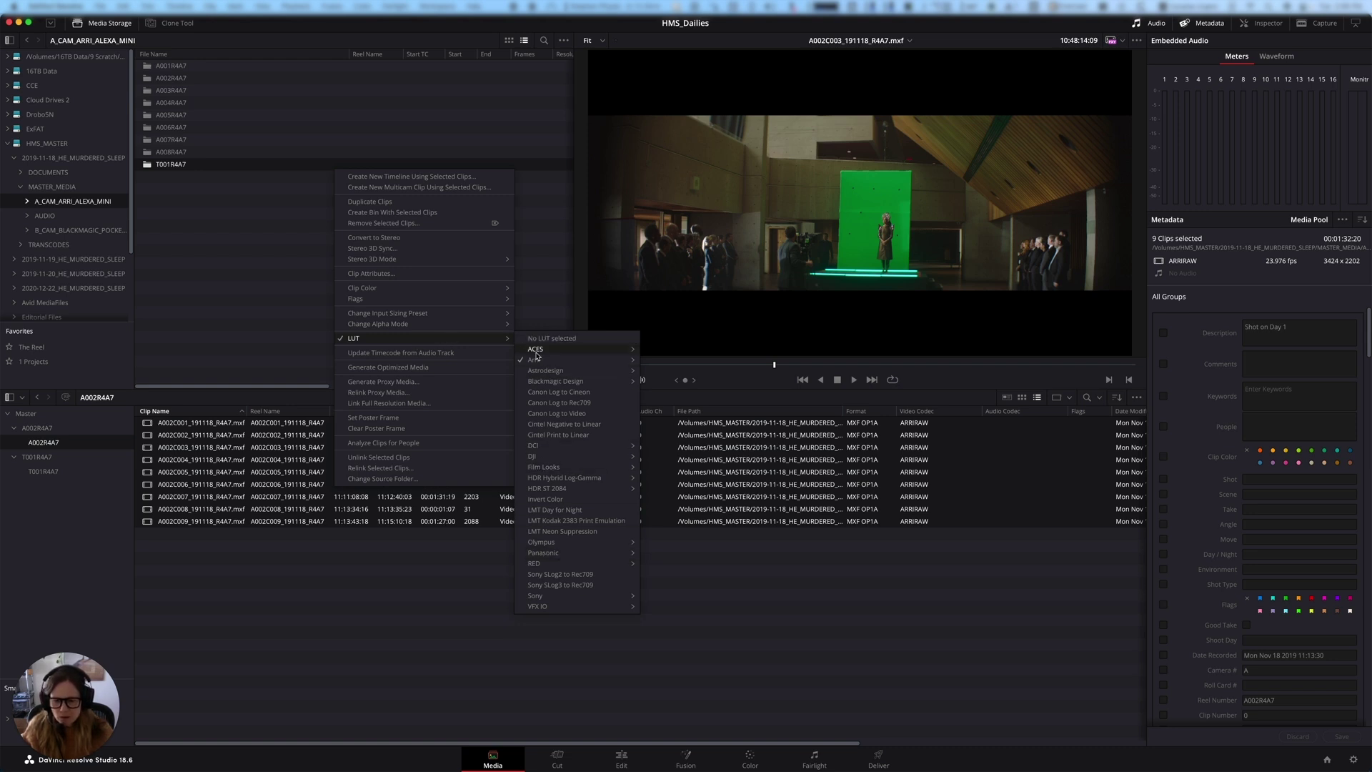
left_click(557, 340)
left_click(576, 616)
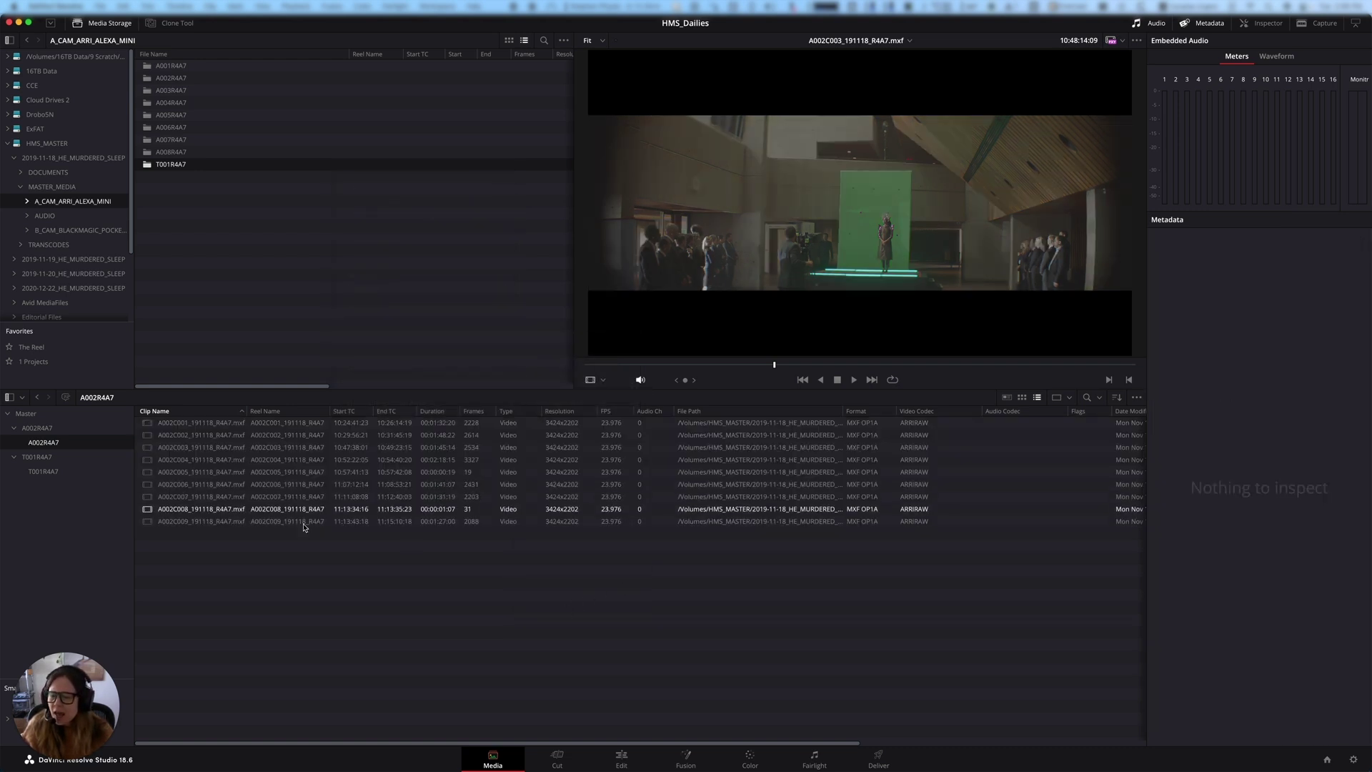
In Project Settings' Color Management, open the Lookup Tables LUT folder in Finder.
left_click(1353, 760)
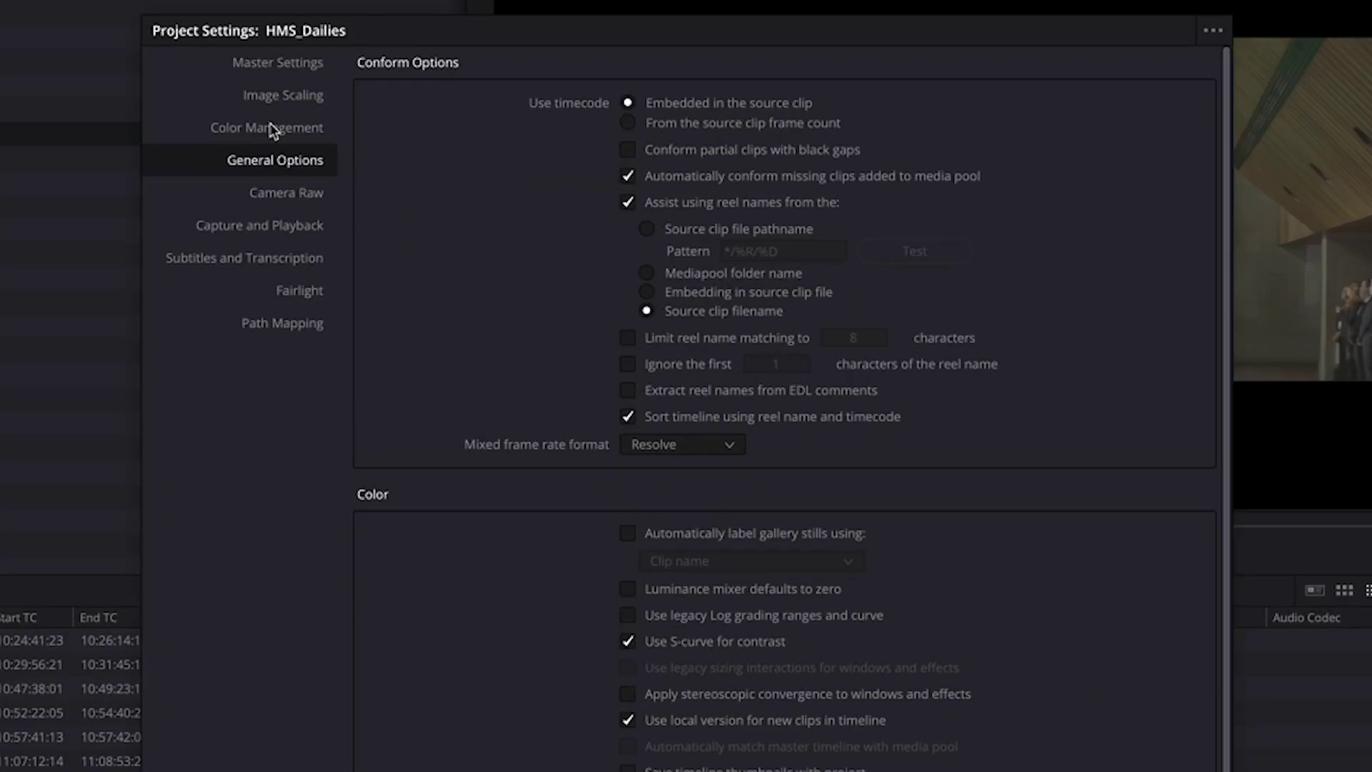
left_click(473, 161)
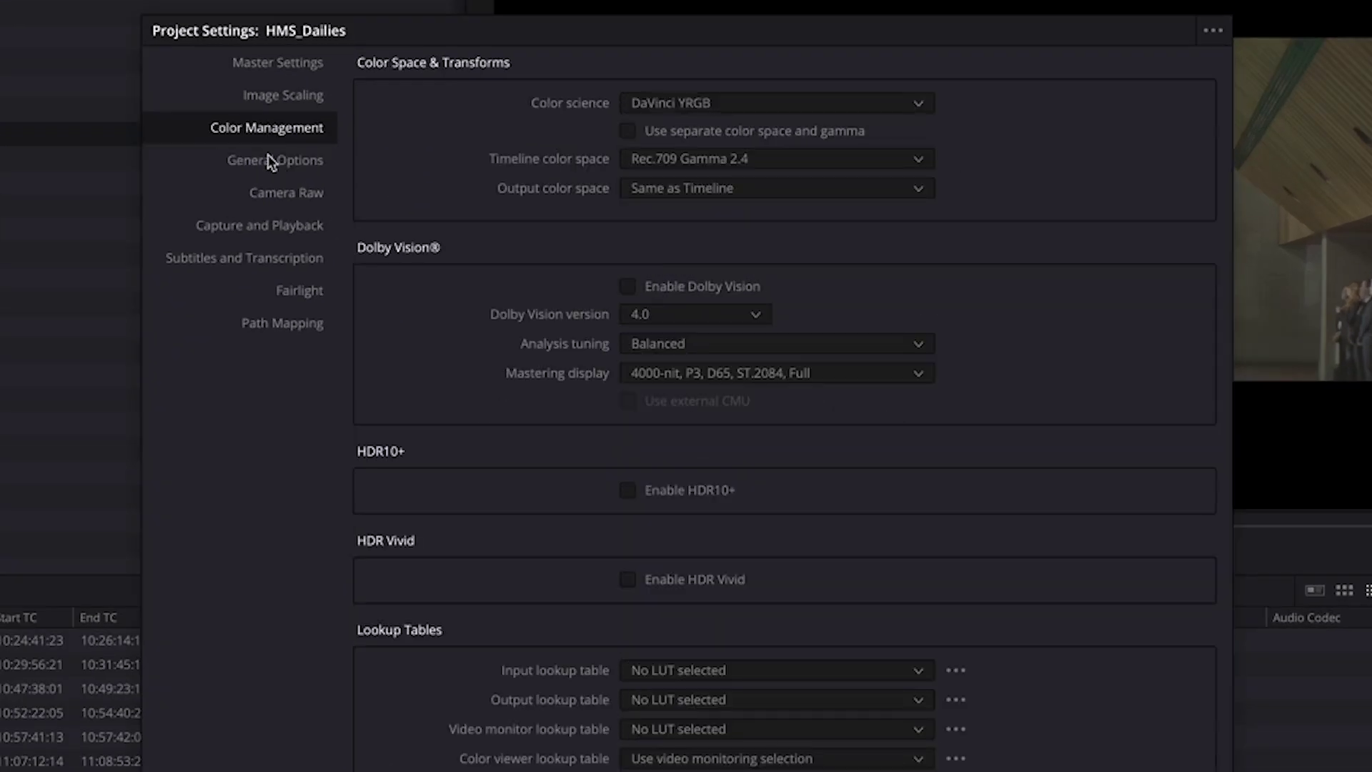
left_click_drag(496, 40, 481, 31)
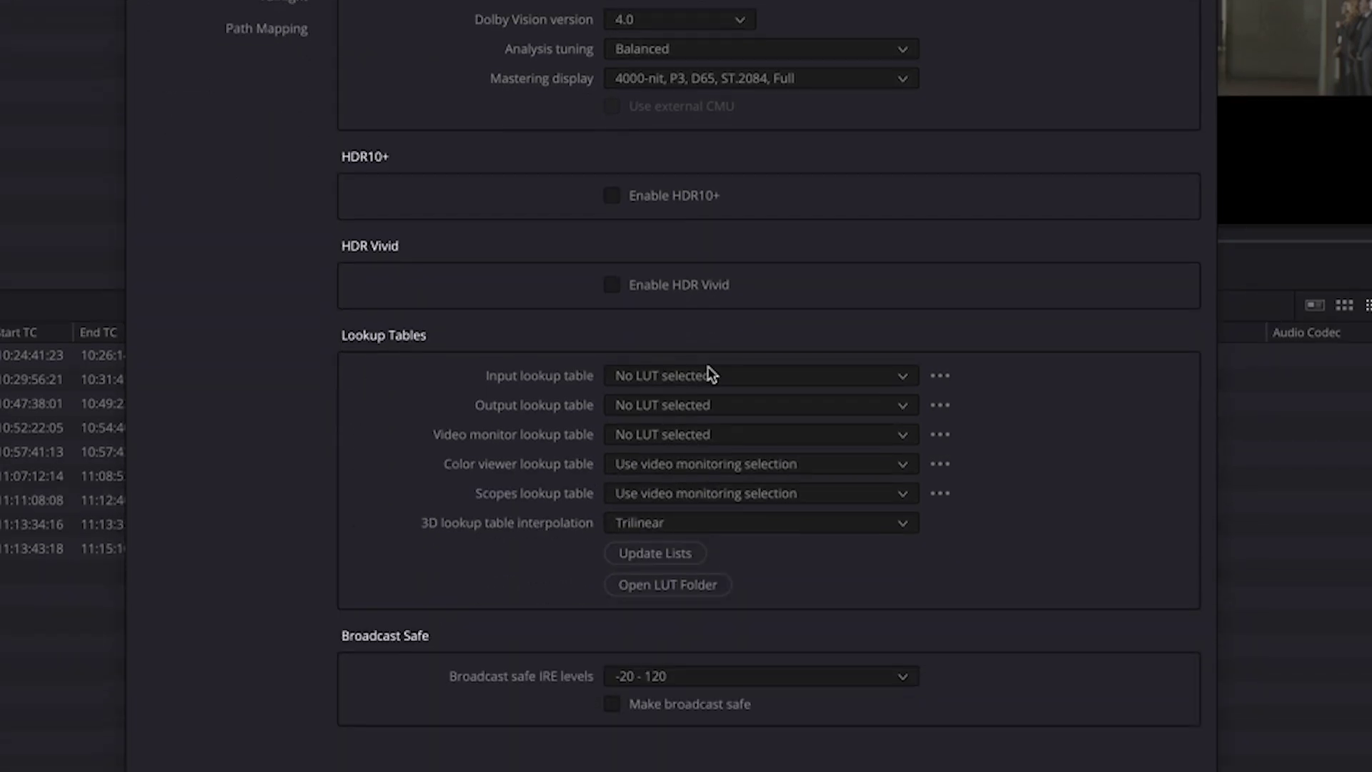
left_click(650, 587)
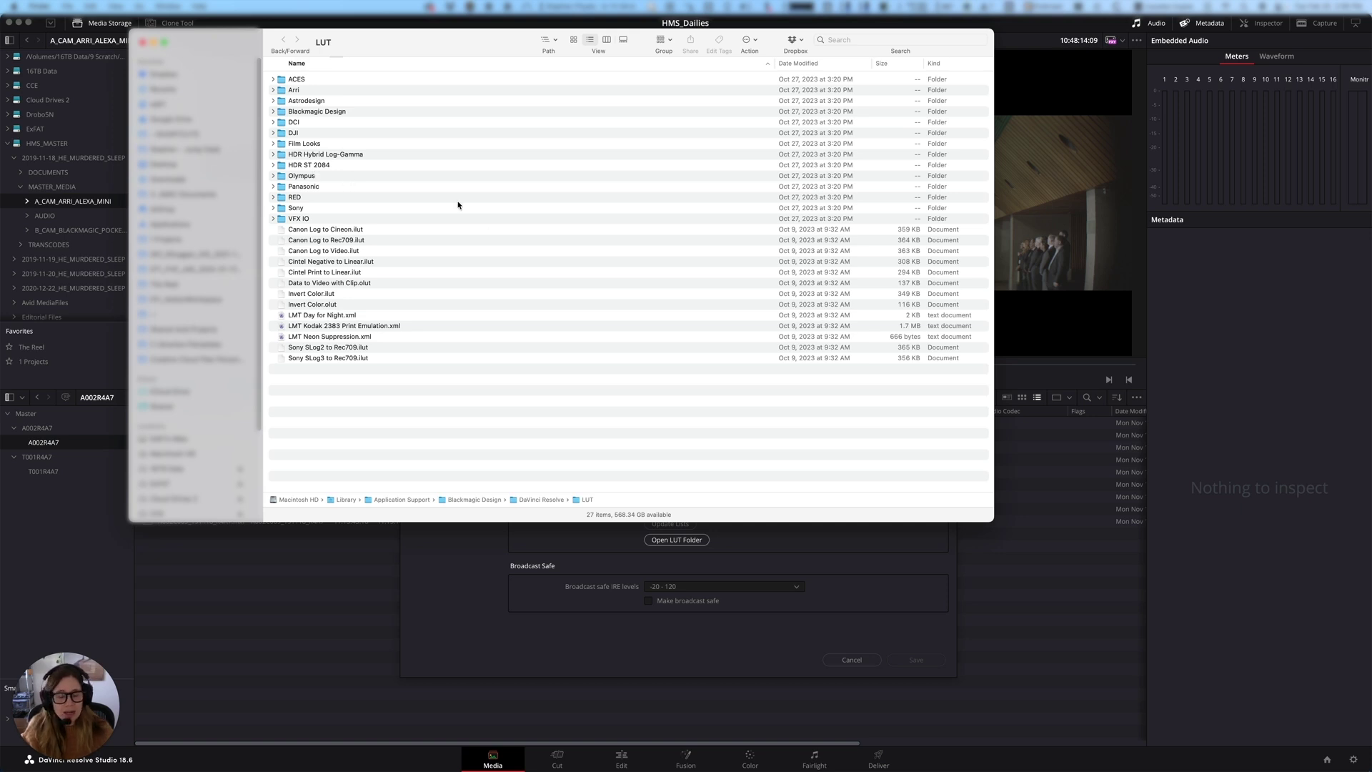
Create a new folder named _HMS LUTS inside the LUT folder and open it.
right_click(347, 401)
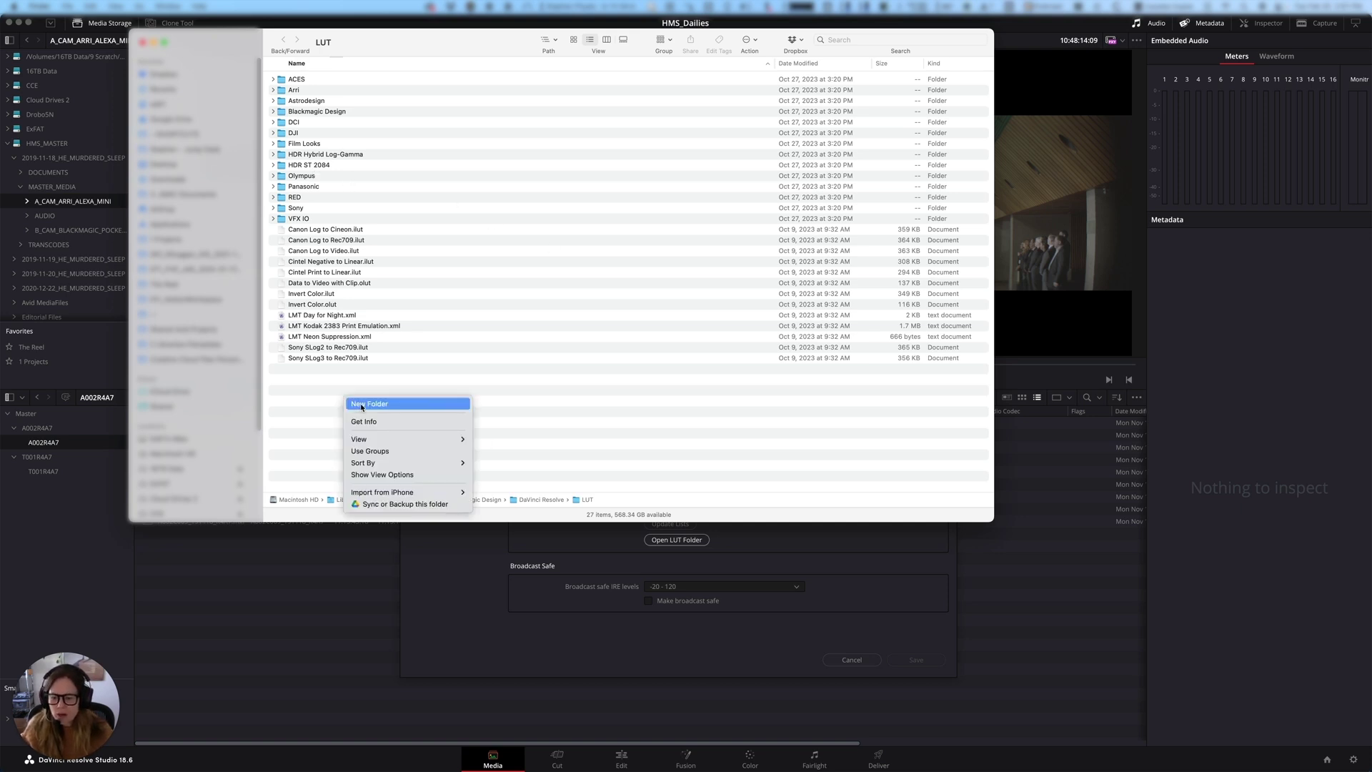
left_click(379, 404)
key("BackSpace")
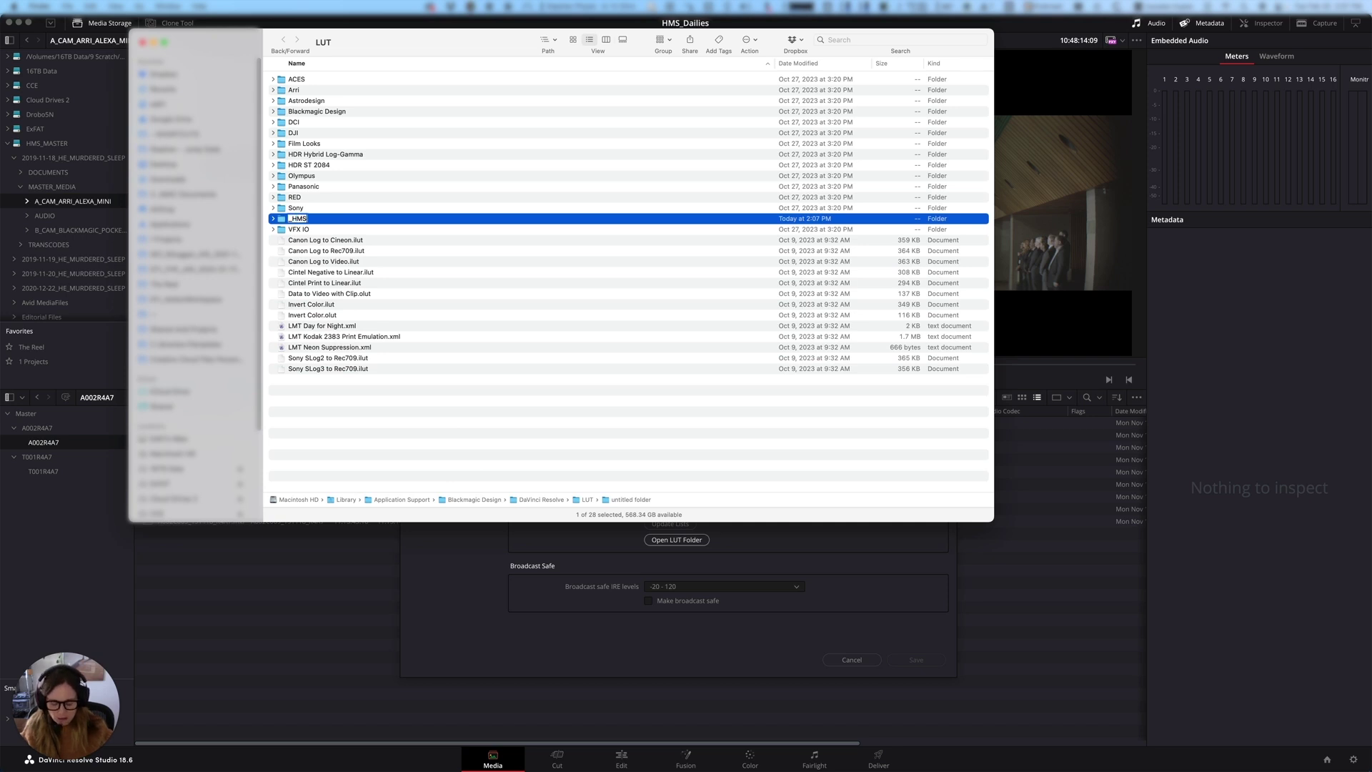
key("Return")
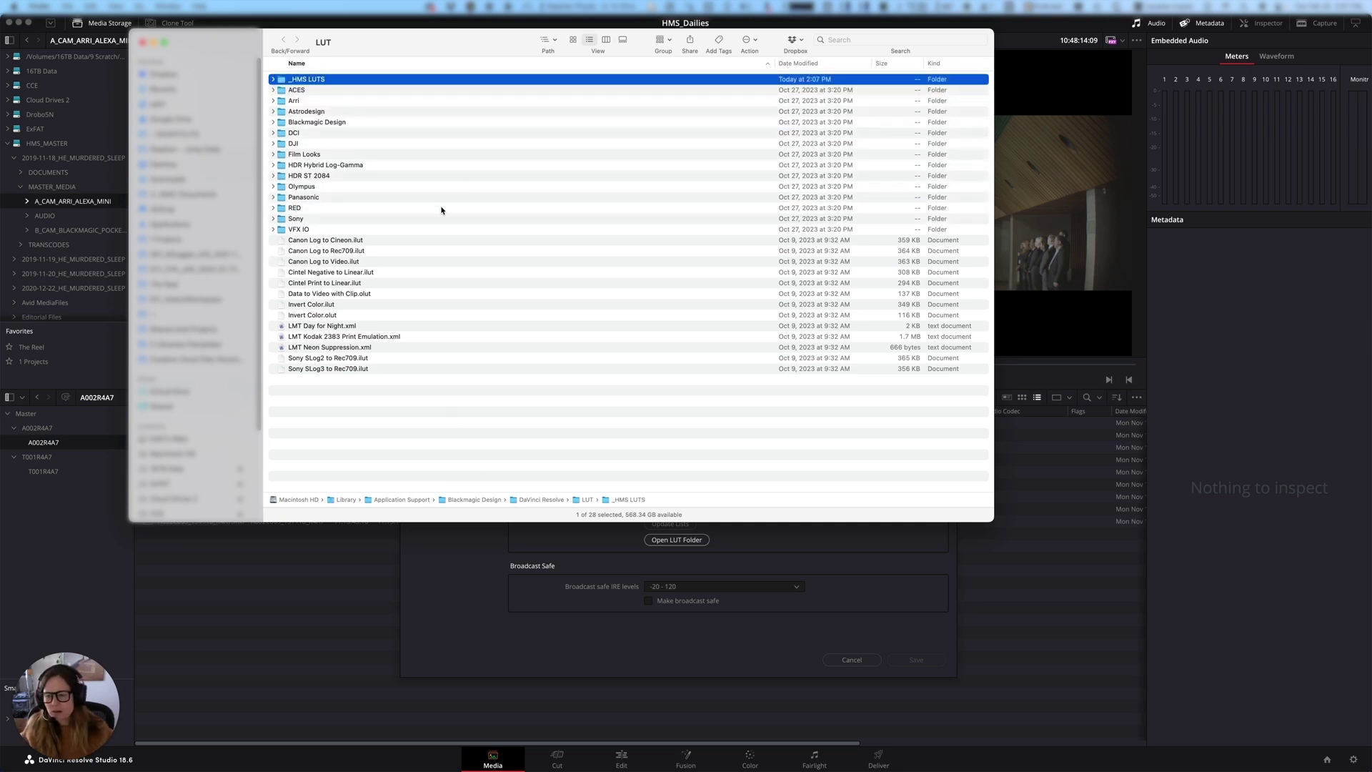
double_click(379, 78)
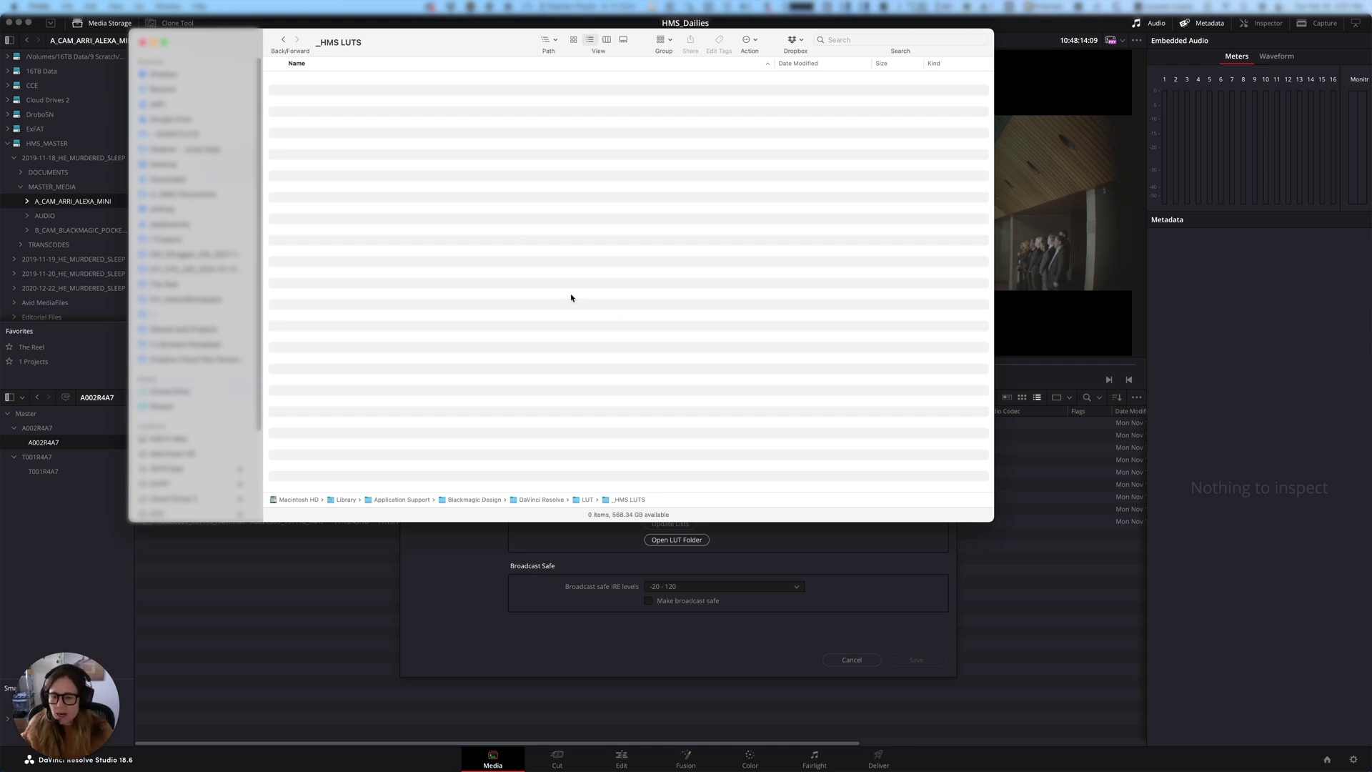
Copy the three .cube files from HMS_MASTER's DOCUMENTS/LUTS folder into _HMS LUTS.
key("super+Tab")
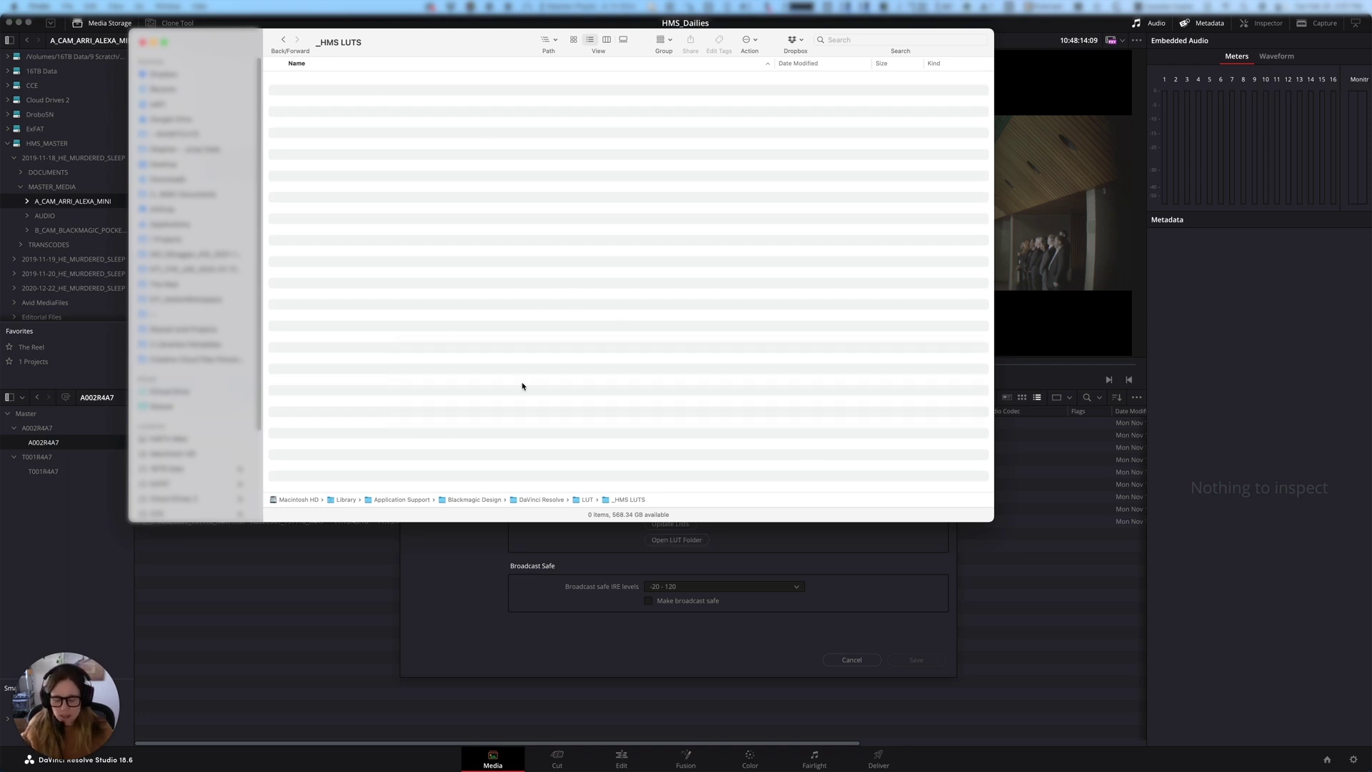
key("super+n")
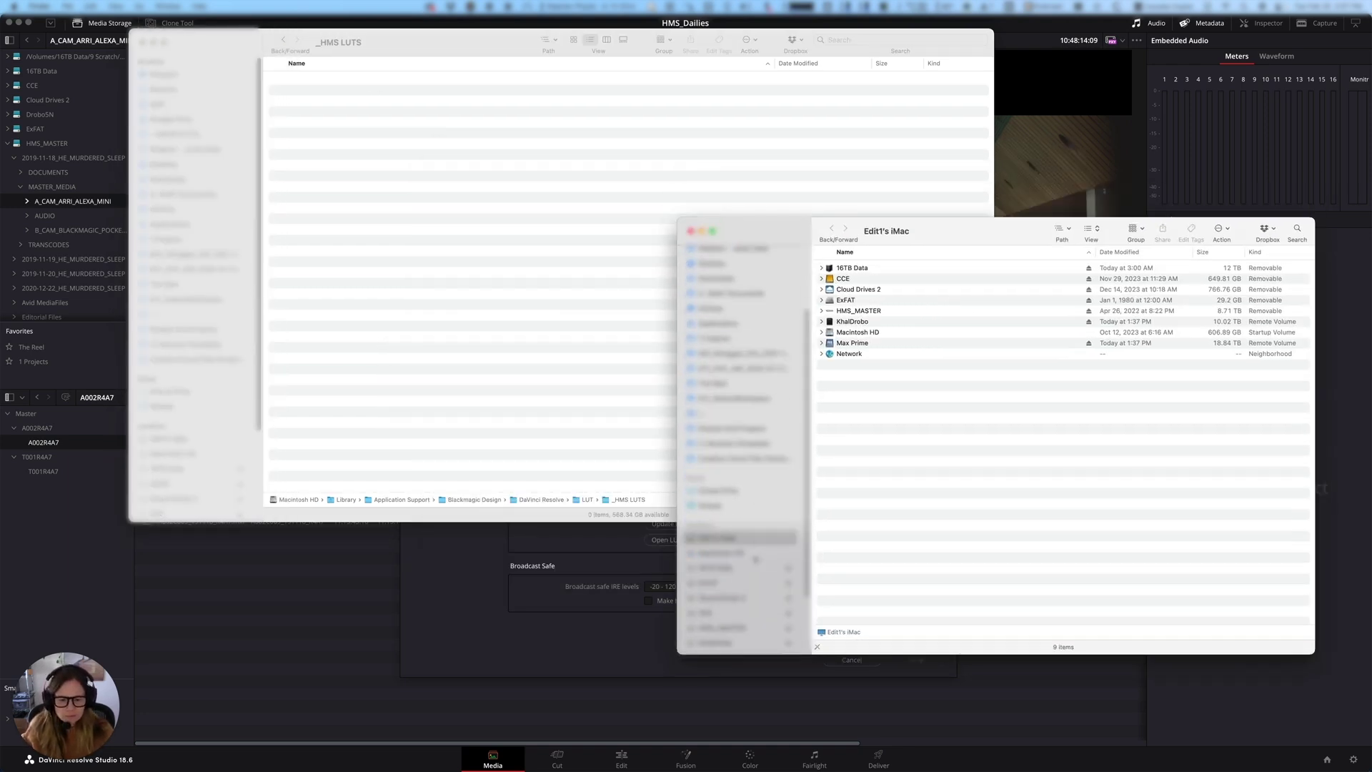
double_click(859, 310)
left_click(821, 268)
double_click(872, 392)
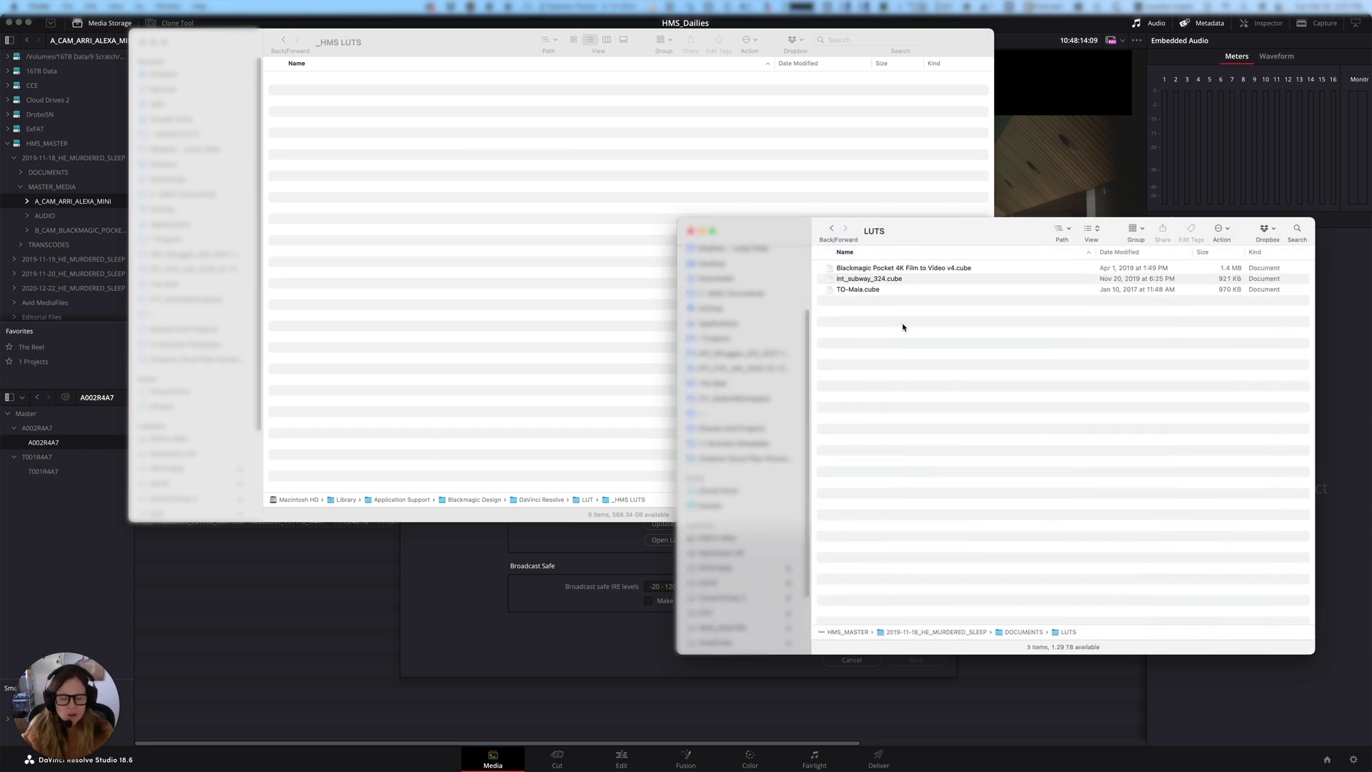
key("super+a")
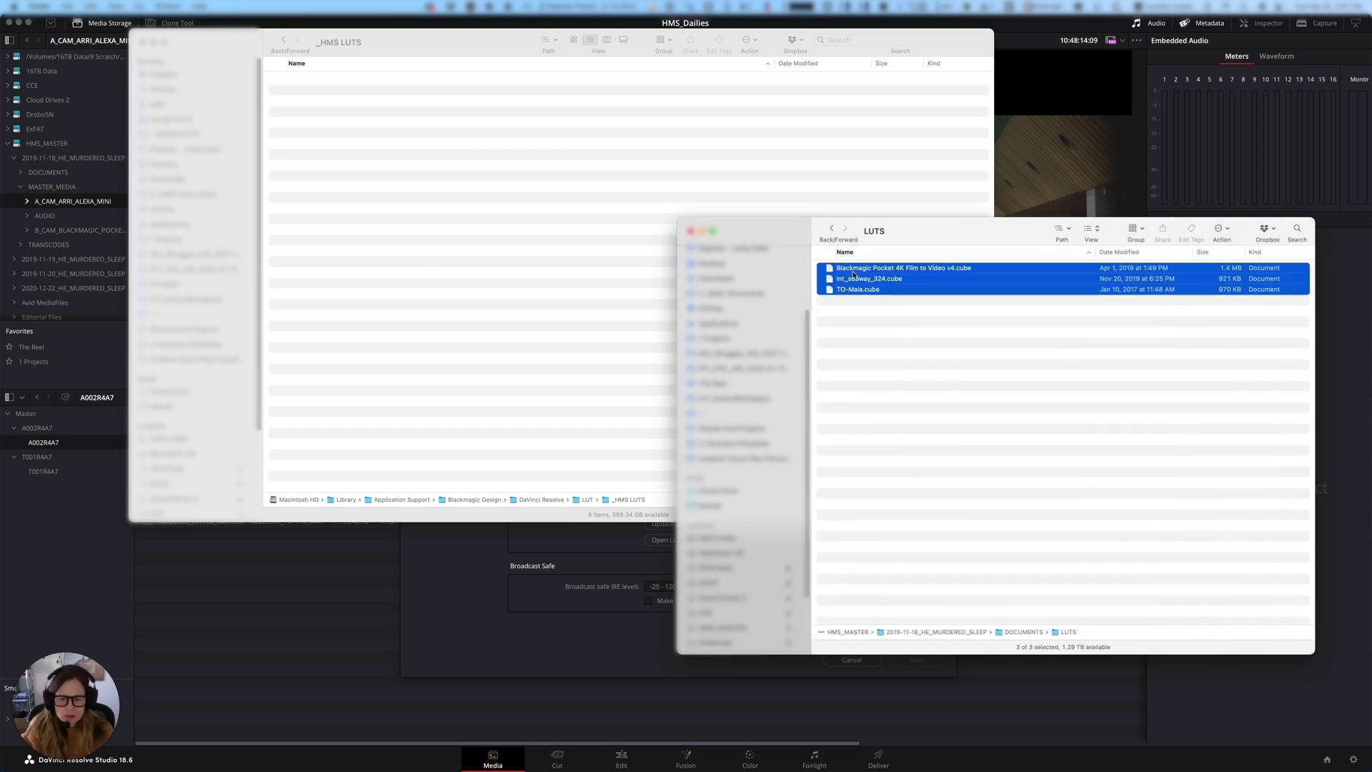
left_click_drag(855, 276, 498, 241)
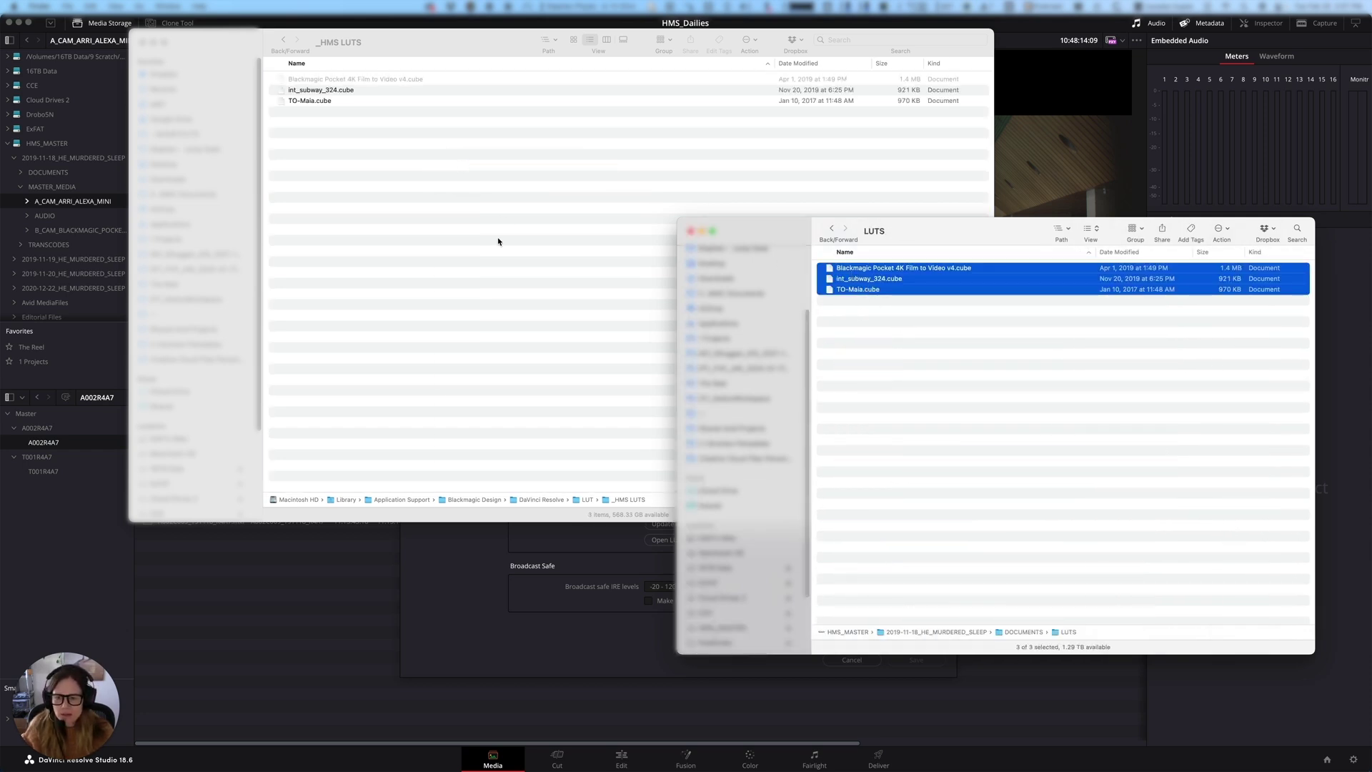
Return to DaVinci Resolve and save the project settings.
left_click(367, 76)
key("super+Up")
key("super+Tab")
left_click(507, 386)
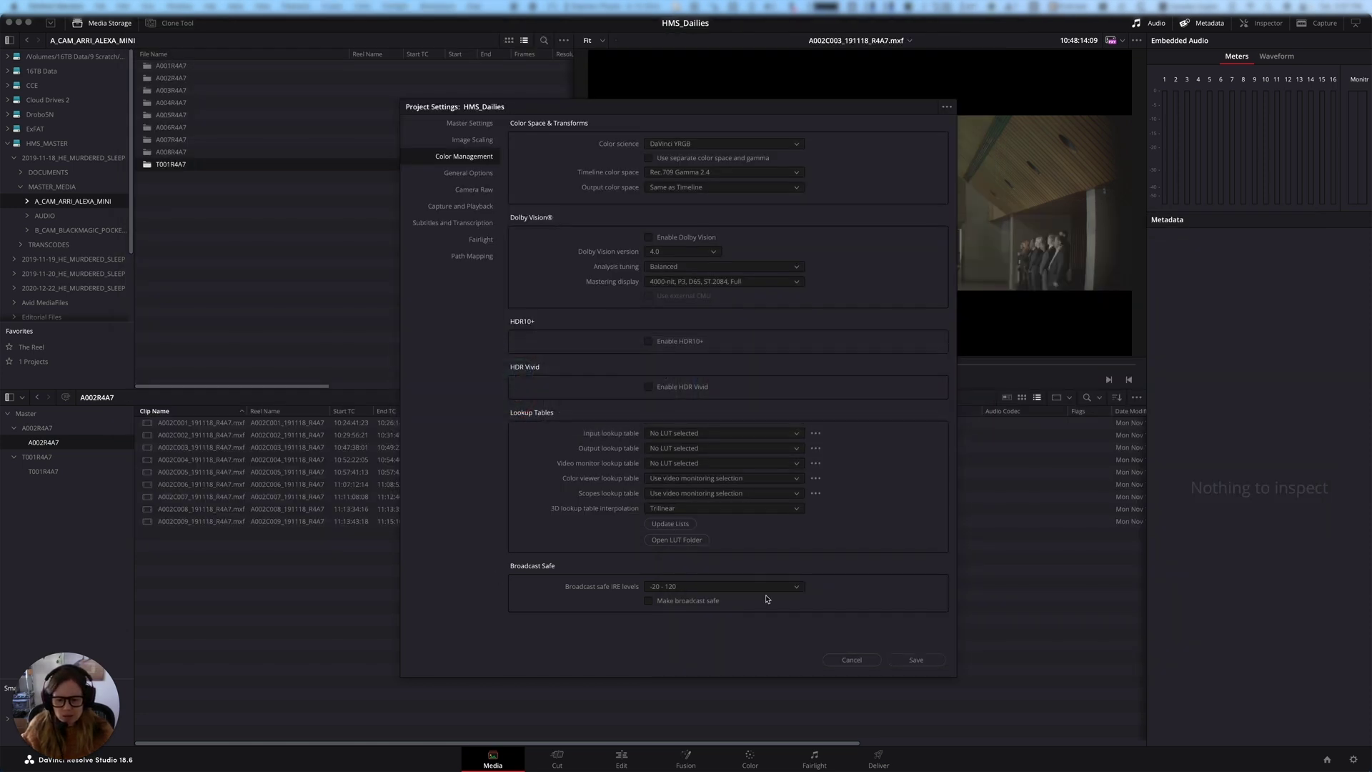
left_click(915, 660)
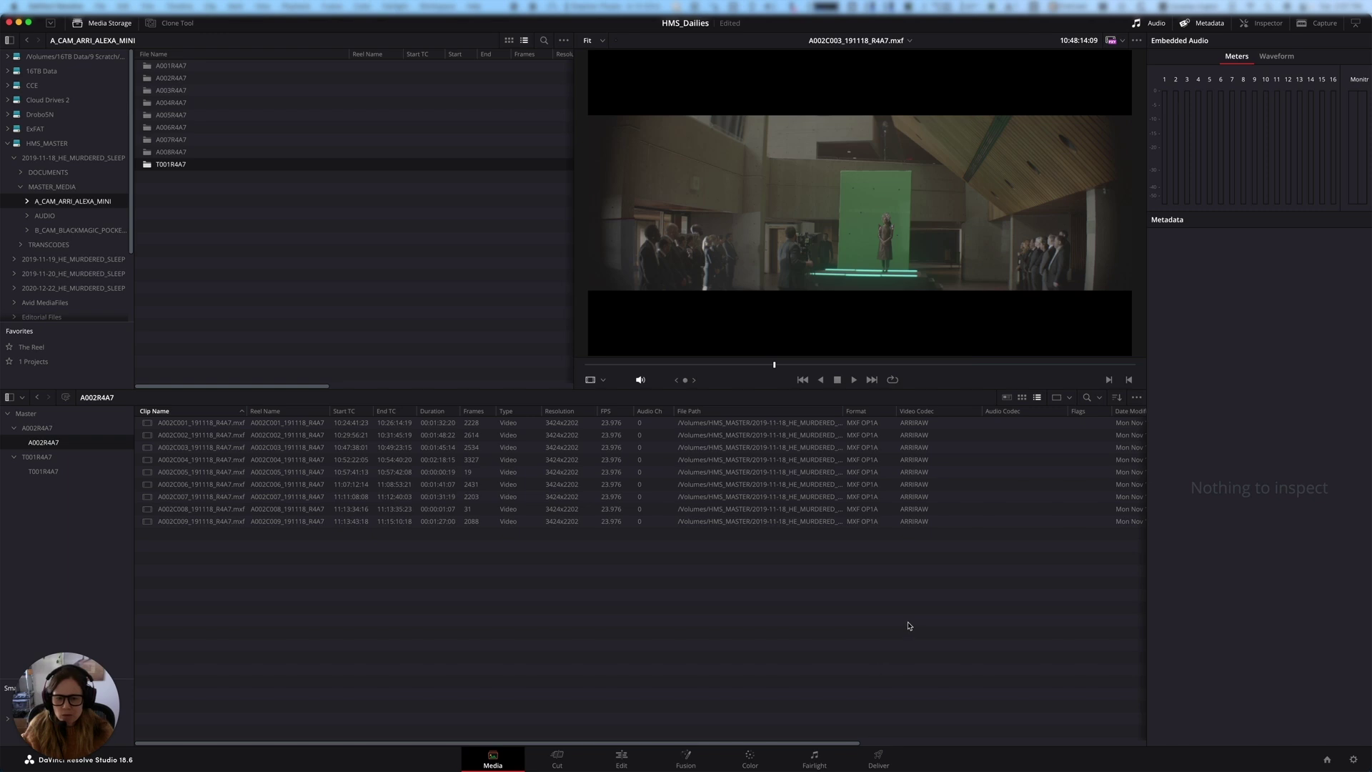
Browse the LUT menu for all nine clips, then dismiss it without choosing a look.
key("super+a")
right_click(390, 458)
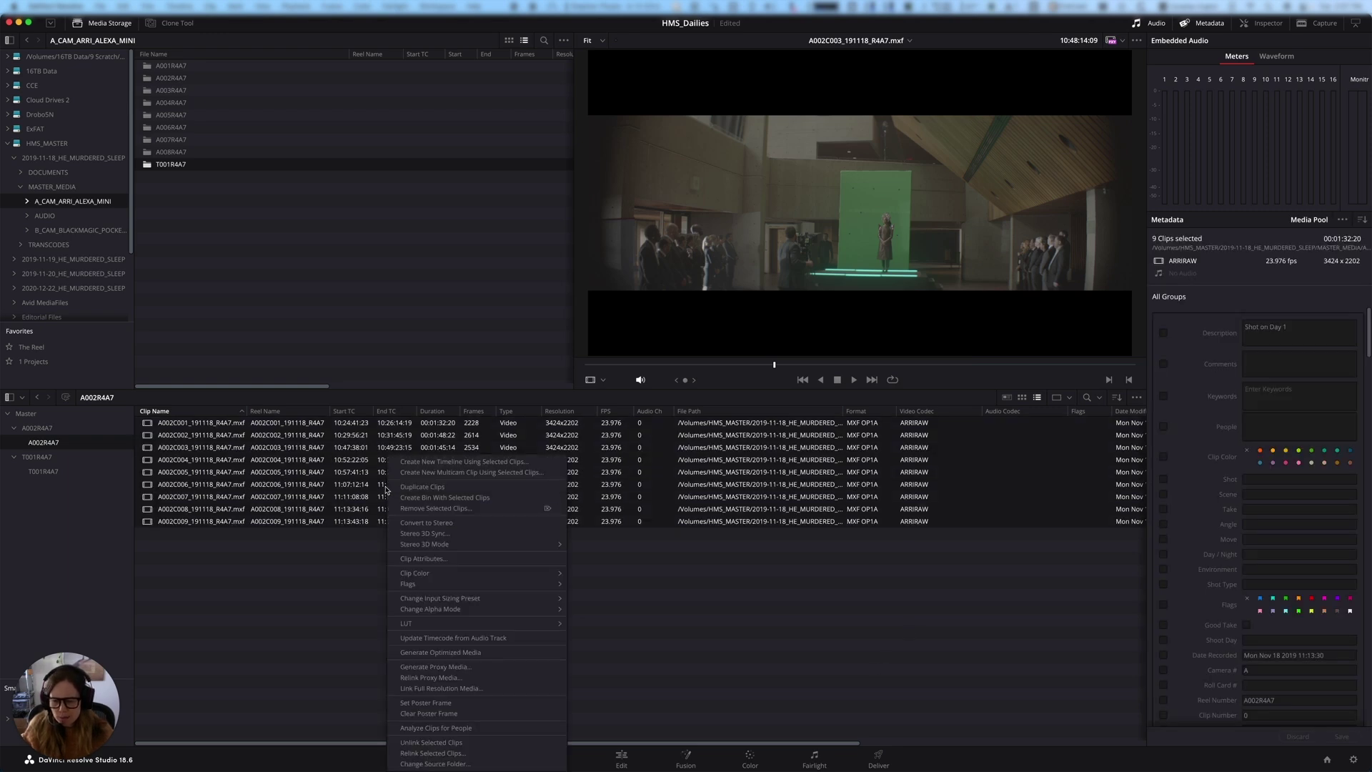
mouse_move(428, 629)
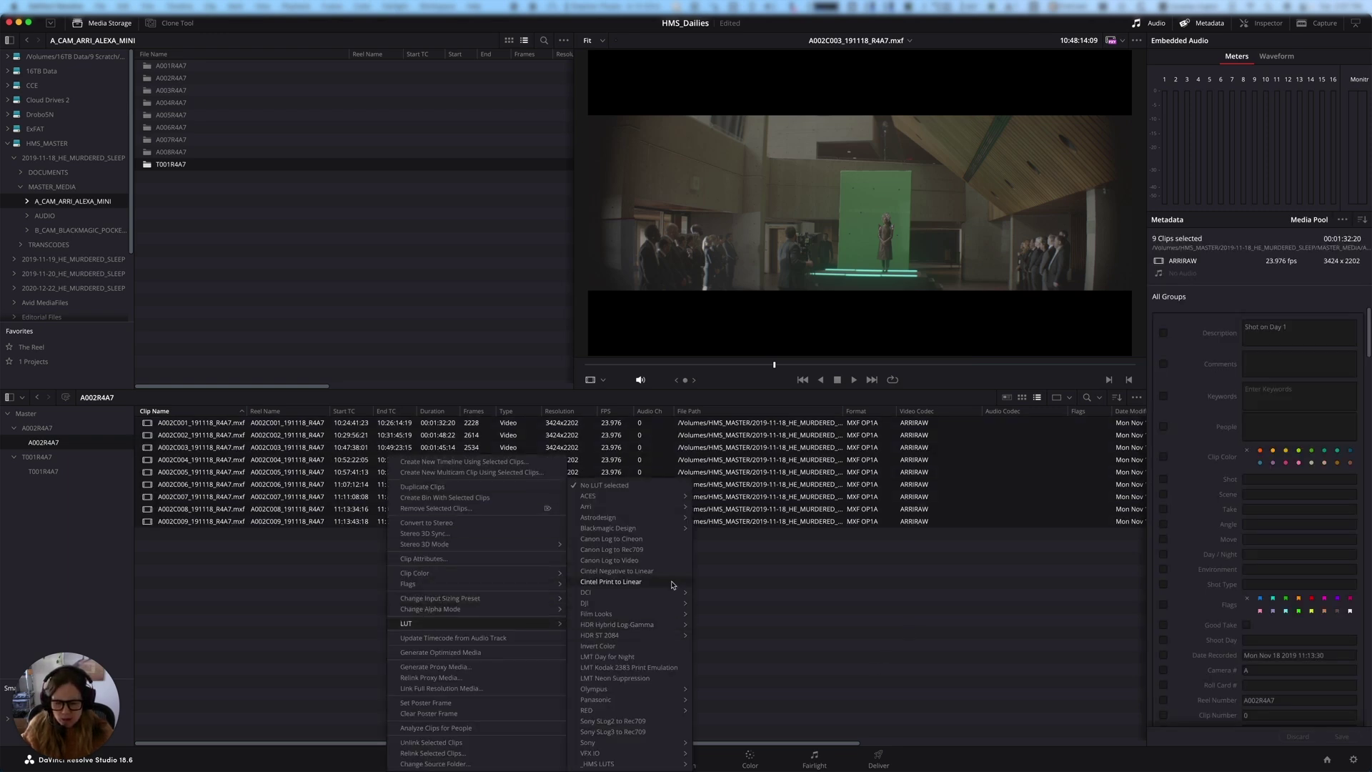
mouse_move(629, 763)
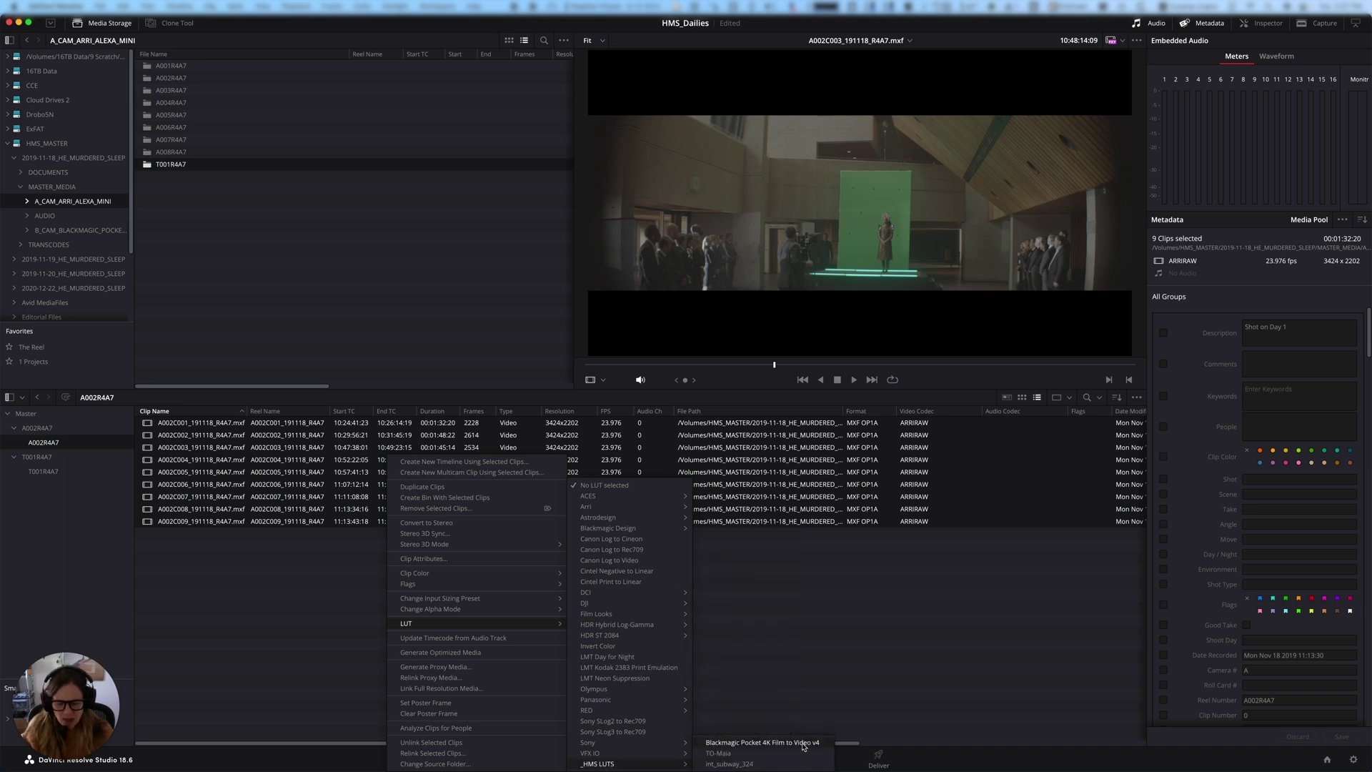
left_click(840, 584)
left_click(840, 583)
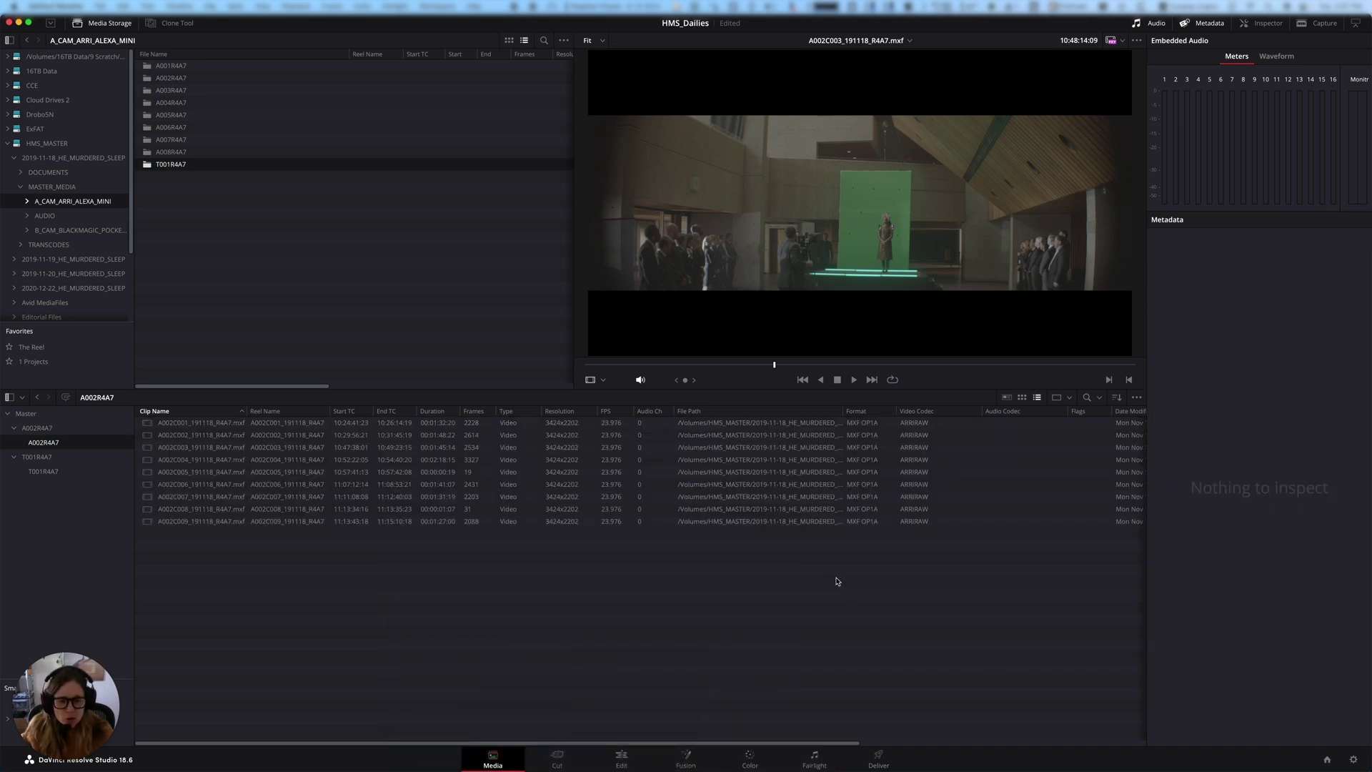
Preview clips A002C005 through A002C008 individually.
left_click_drag(146, 471, 145, 484)
left_click(150, 489)
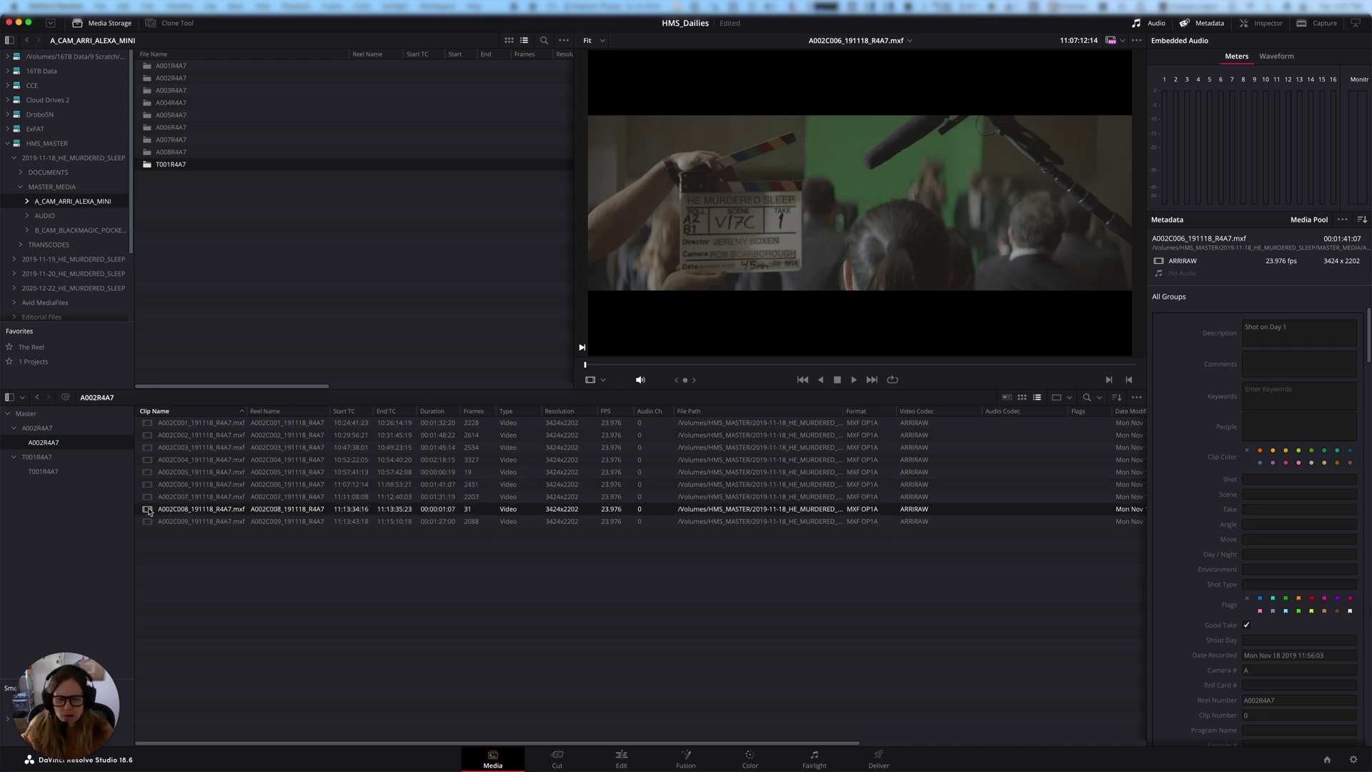
left_click(149, 509)
key("Up")
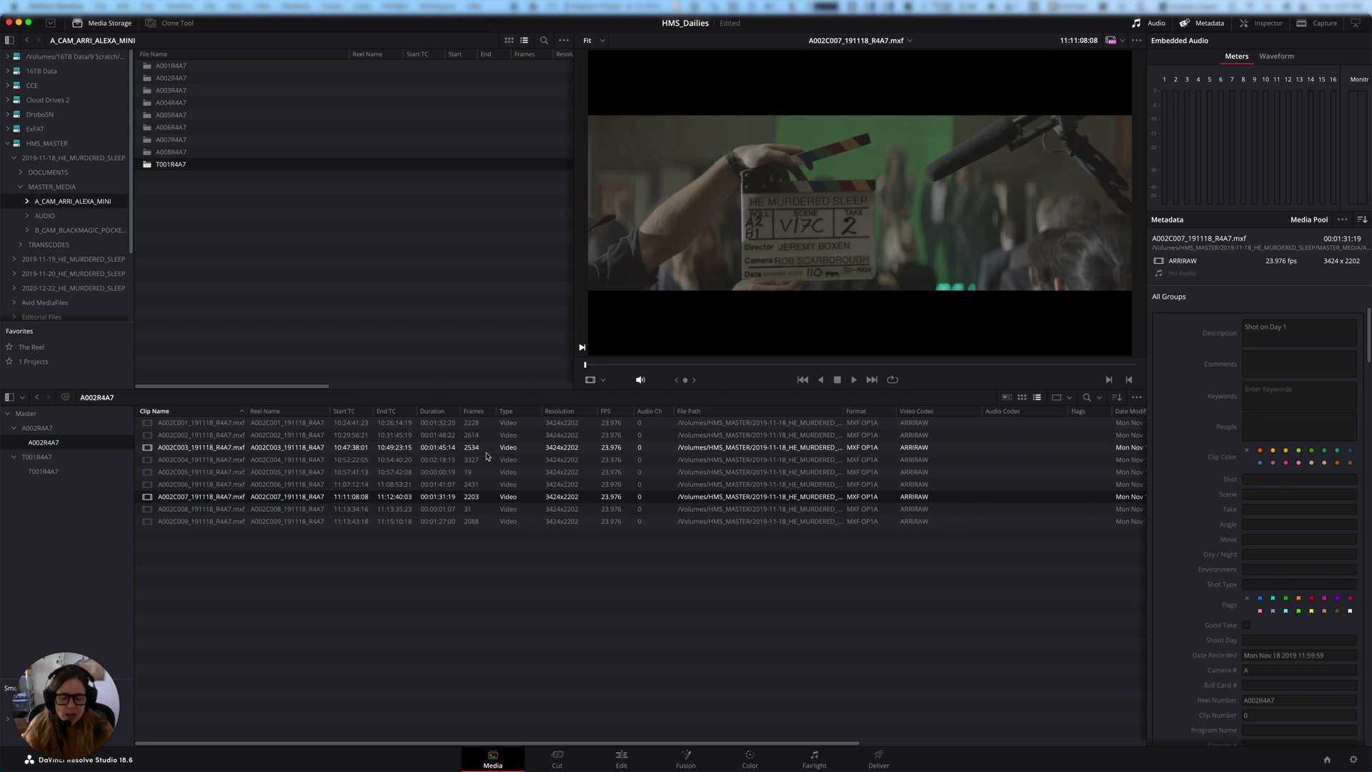
Apply the chosen _HMS LUTS look to all nine A002 clips.
left_click(398, 555)
key("super+a")
right_click(257, 485)
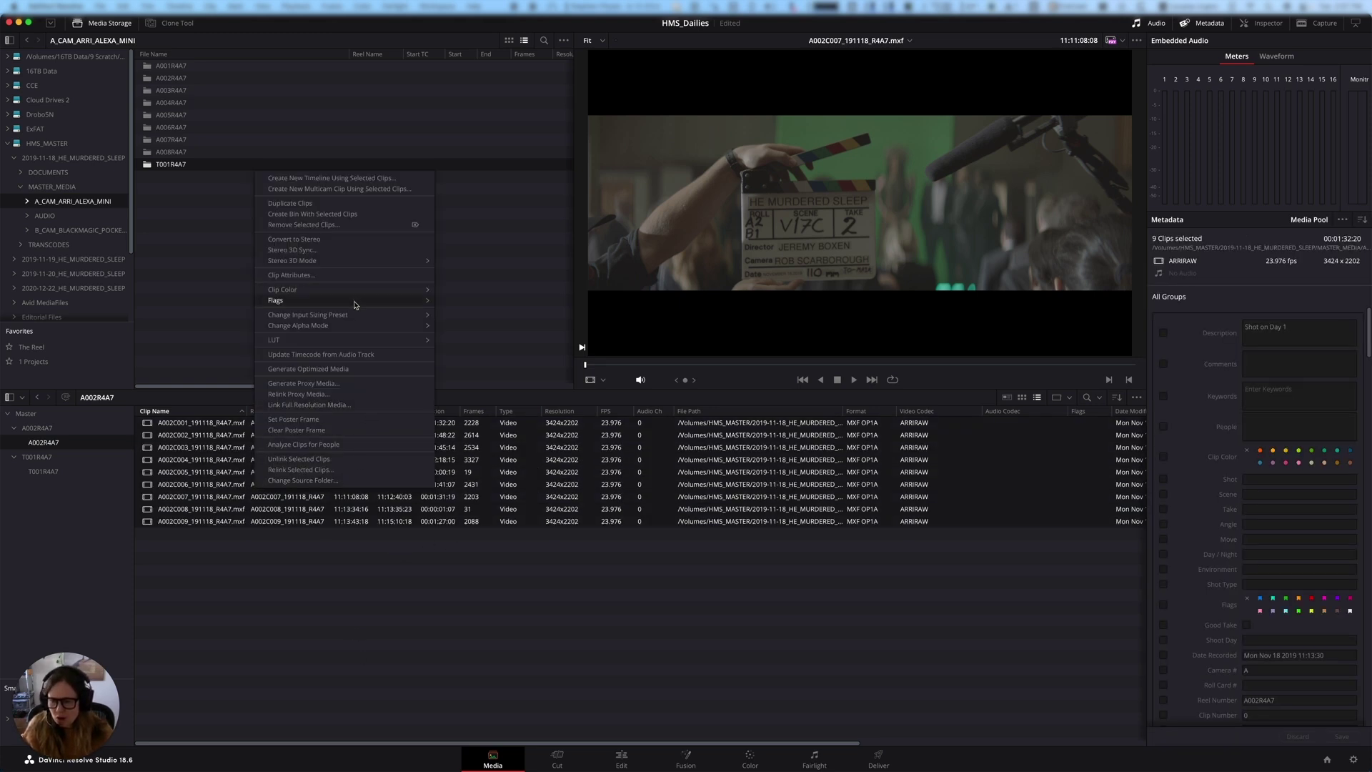
mouse_move(350, 341)
mouse_move(500, 619)
left_click(638, 629)
left_click(772, 615)
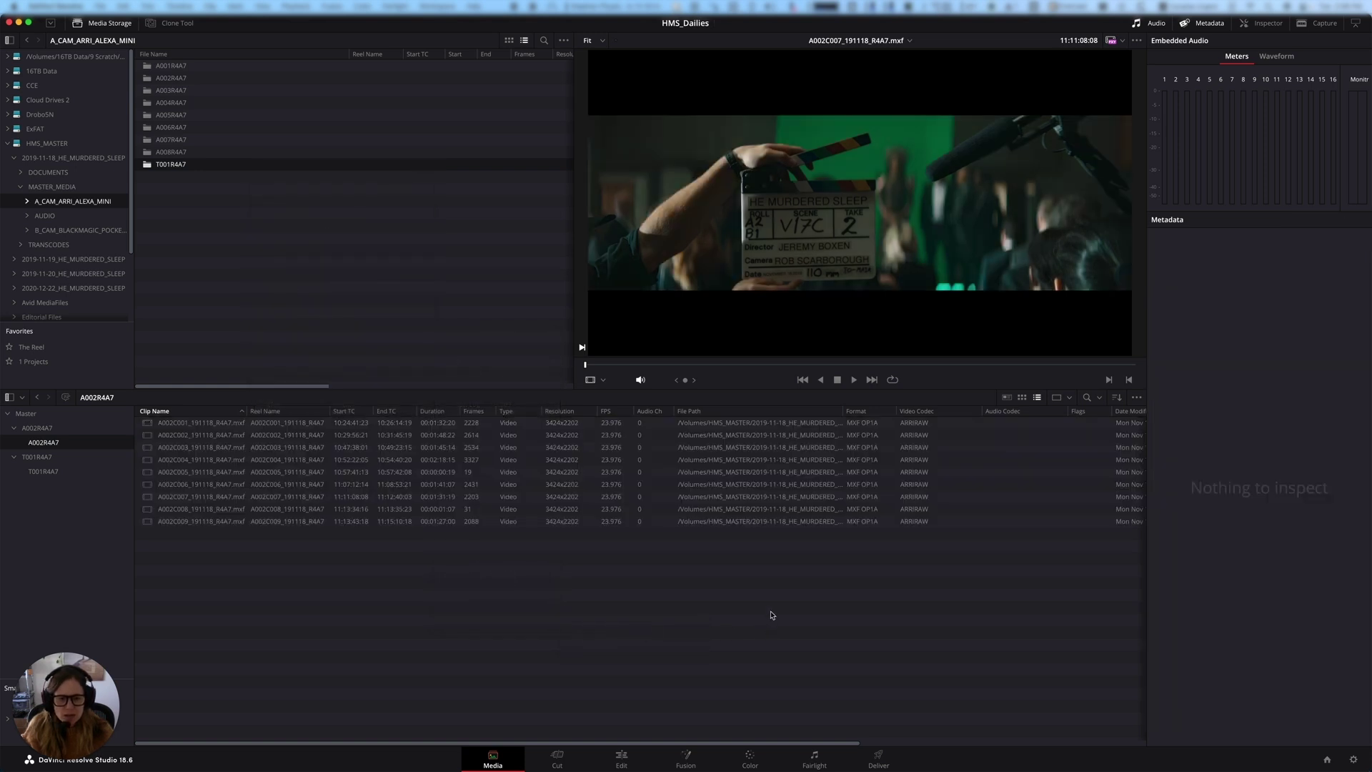
Check the new look on clips A002C003, A002C004 and A002C006, then select all nine clips.
left_click(794, 365)
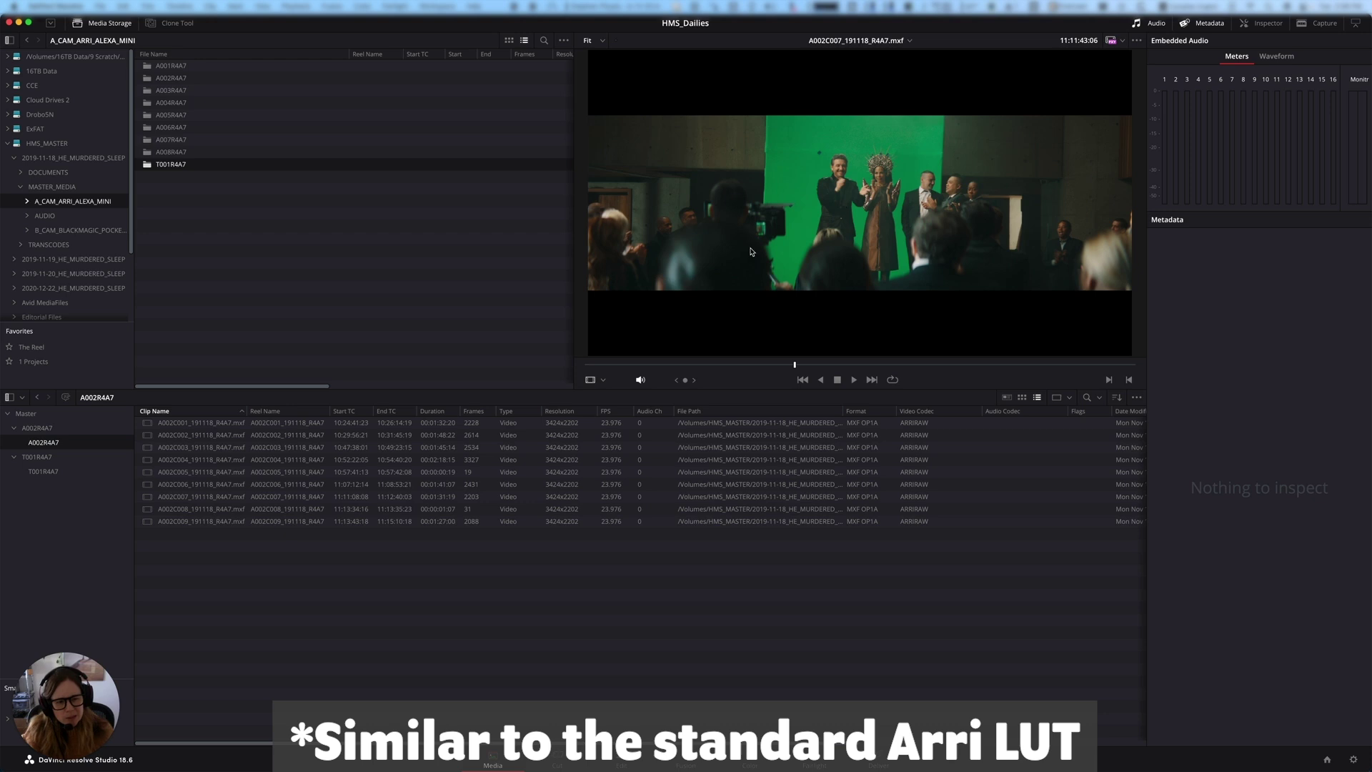
left_click(147, 447)
left_click(147, 460, "shift")
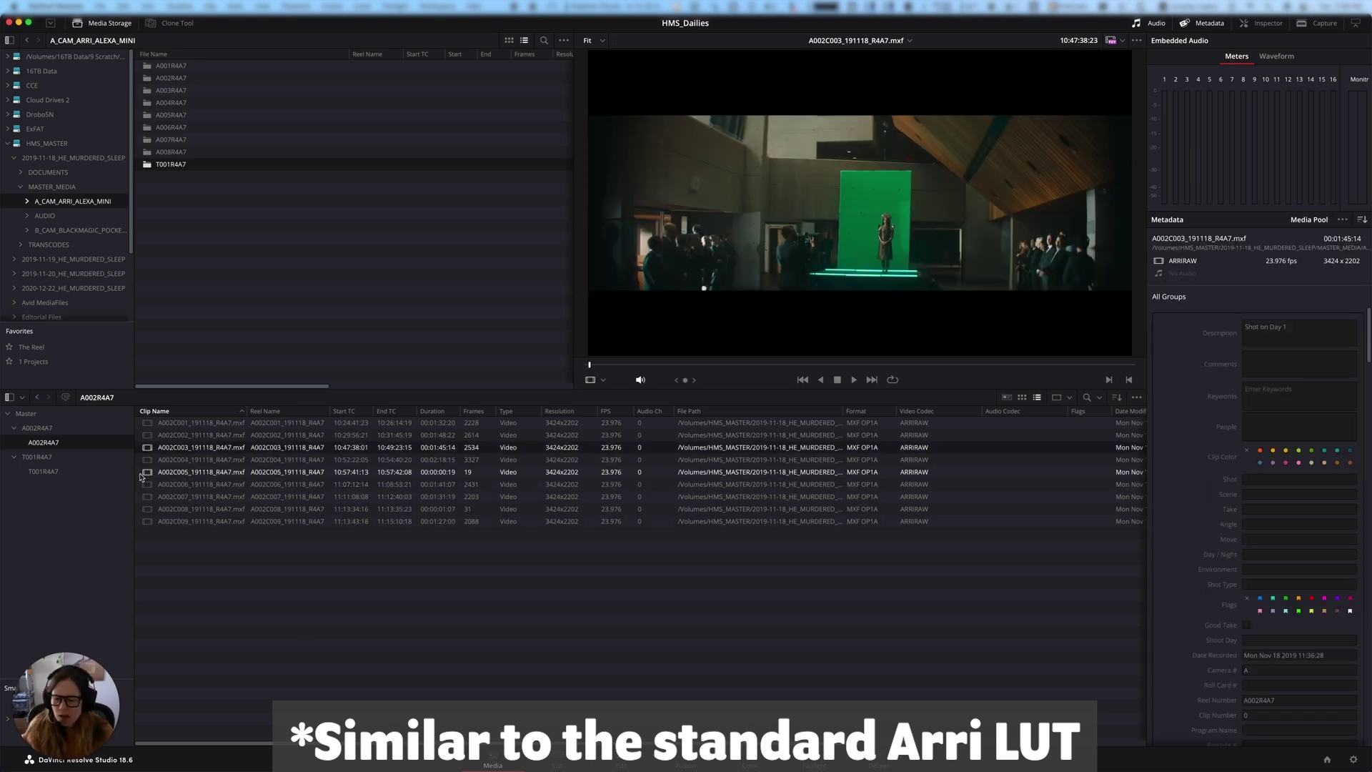
left_click(147, 484)
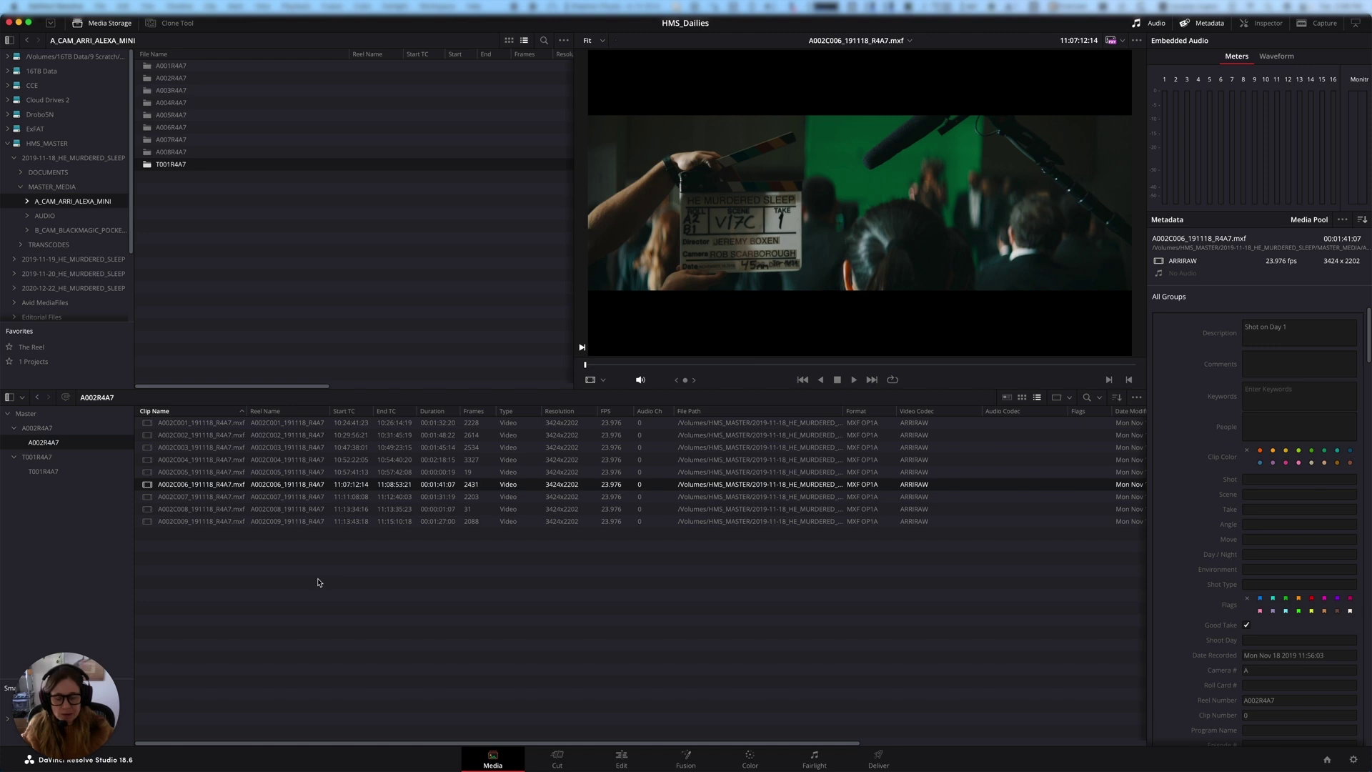
key("super+a")
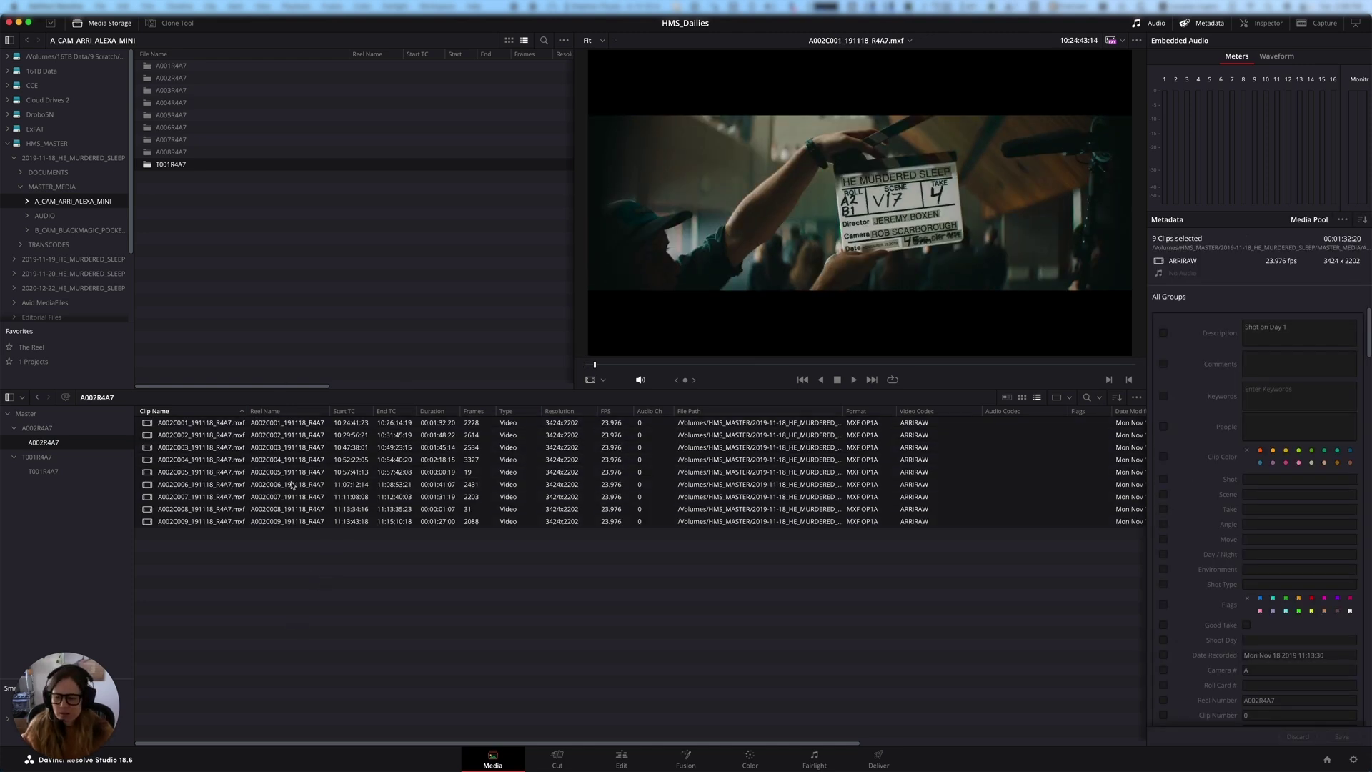
Enter the comment TO-maia for all nine clips, save it, and deselect them.
left_click(1259, 367)
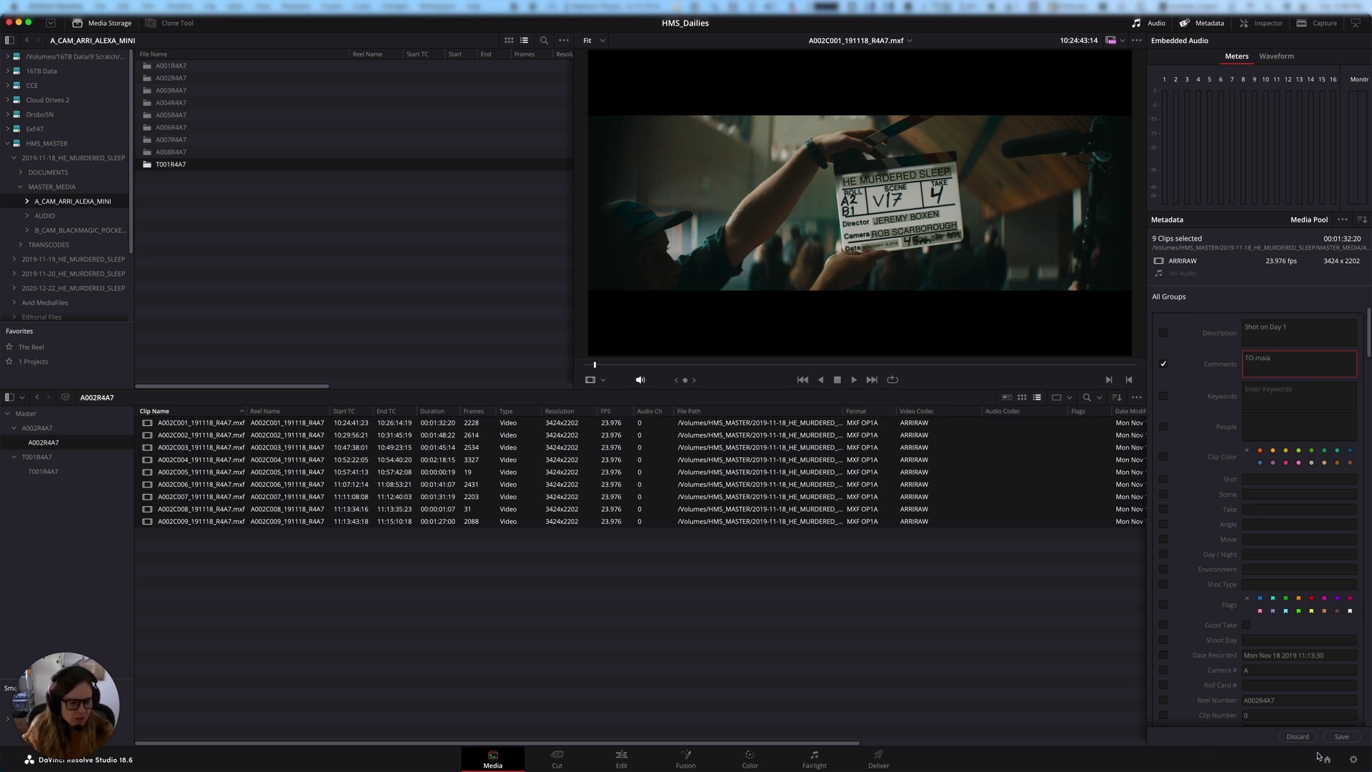
left_click(1342, 736)
left_click(798, 599)
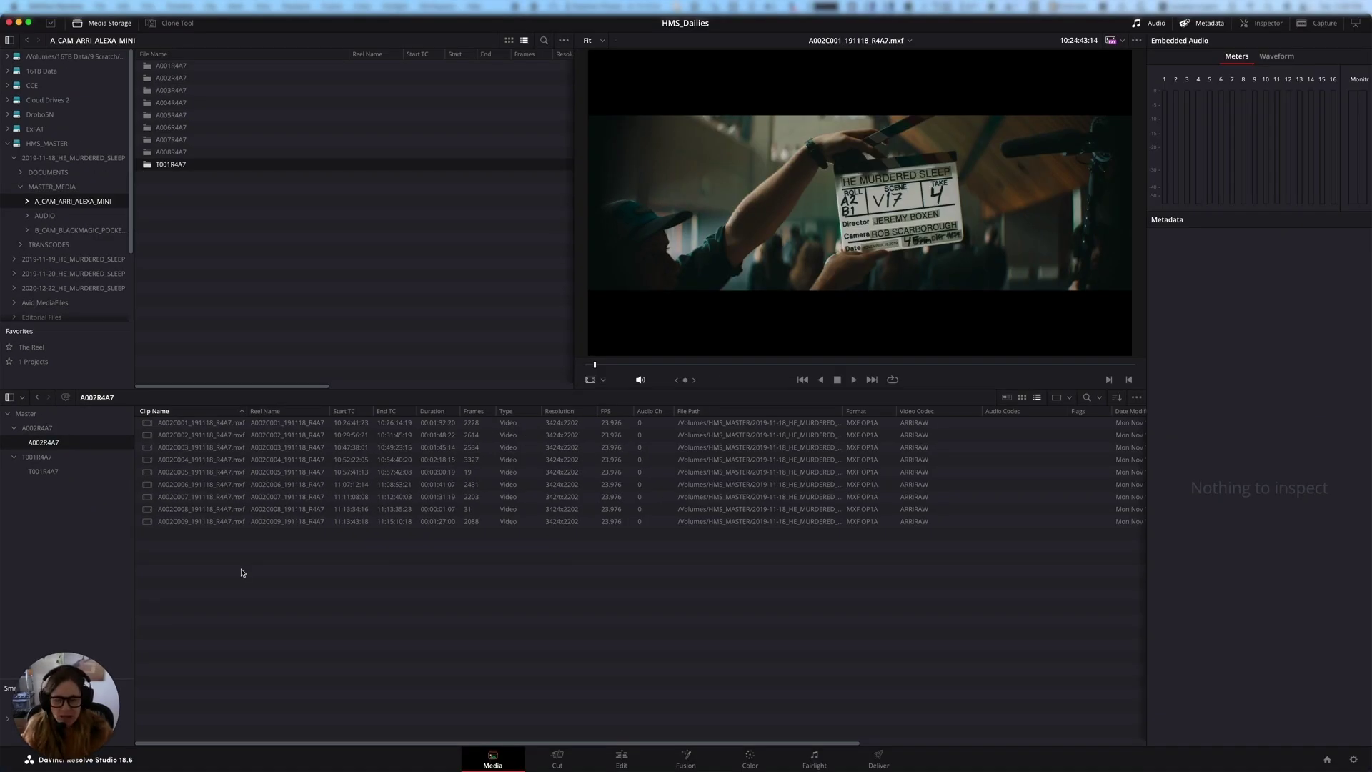
Select all nine A002 clips in the clip list with Cmd-A.
key("super+a")
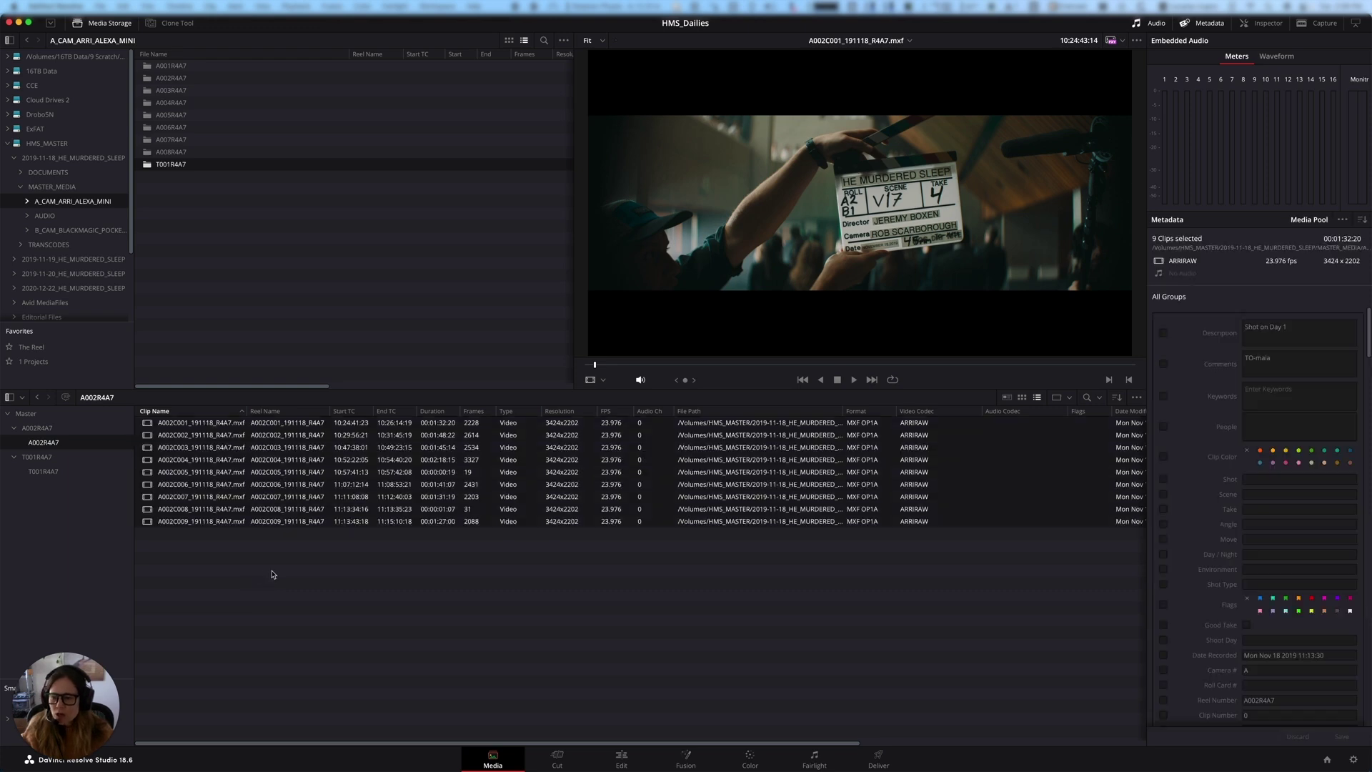
Create timeline A002R4A7 from the nine selected clips, with mark in/out off and project settings (1920x1080, 23.976 fps).
right_click(247, 461)
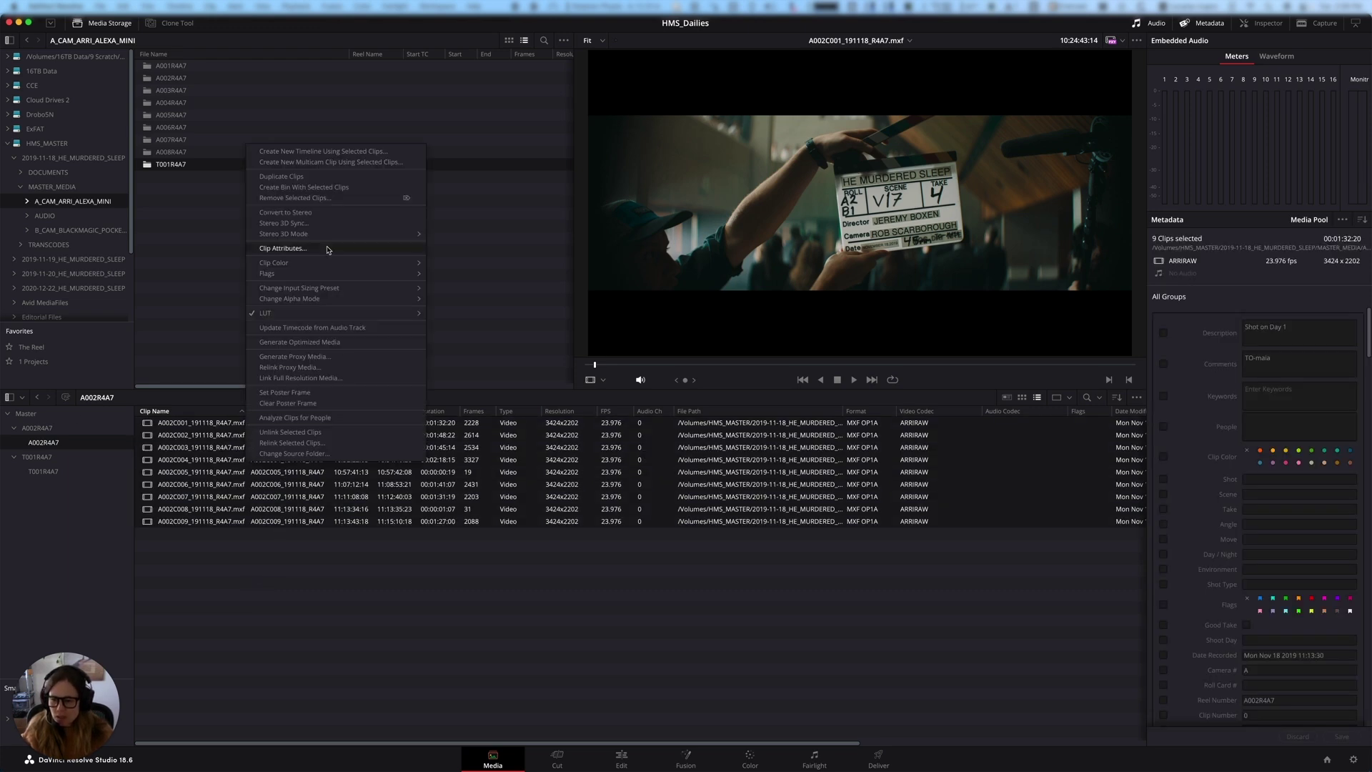
left_click(351, 154)
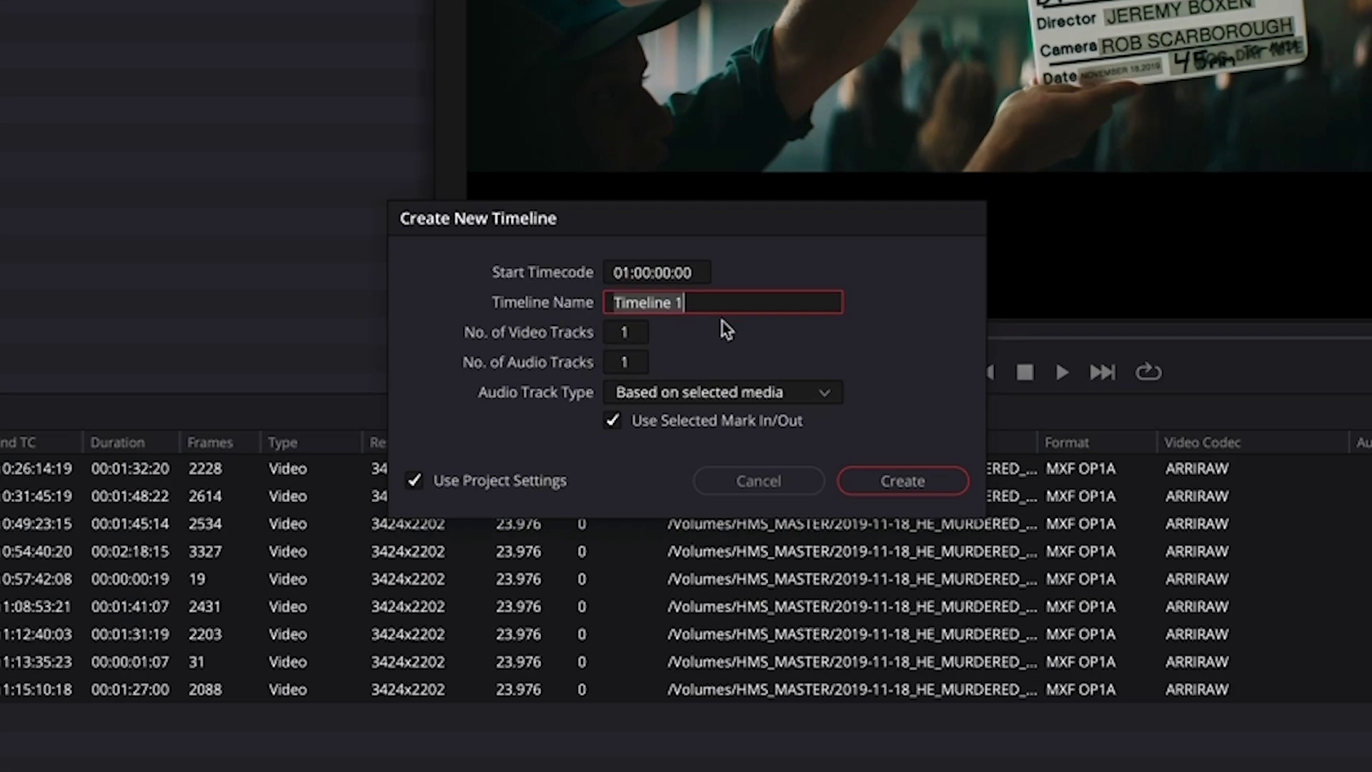
type("A002")
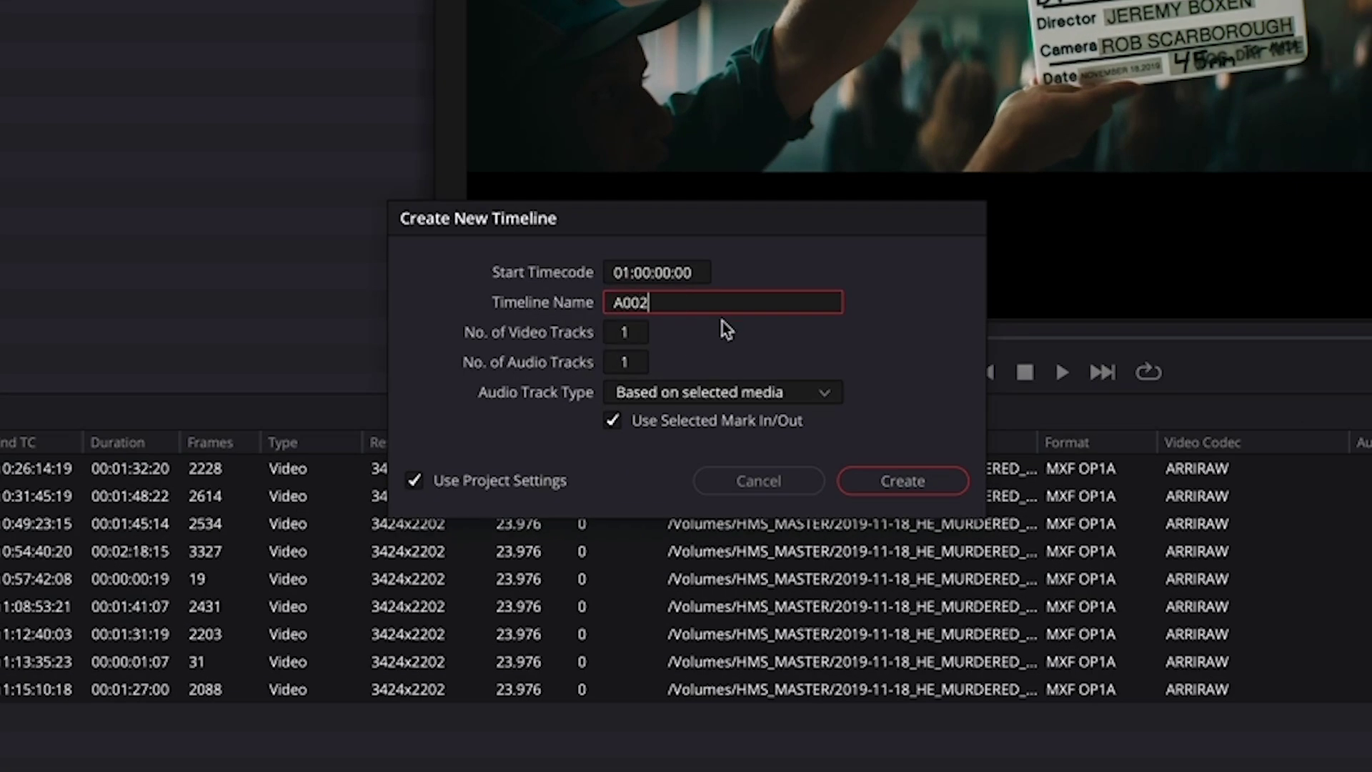
type("R4A7")
left_click(612, 423)
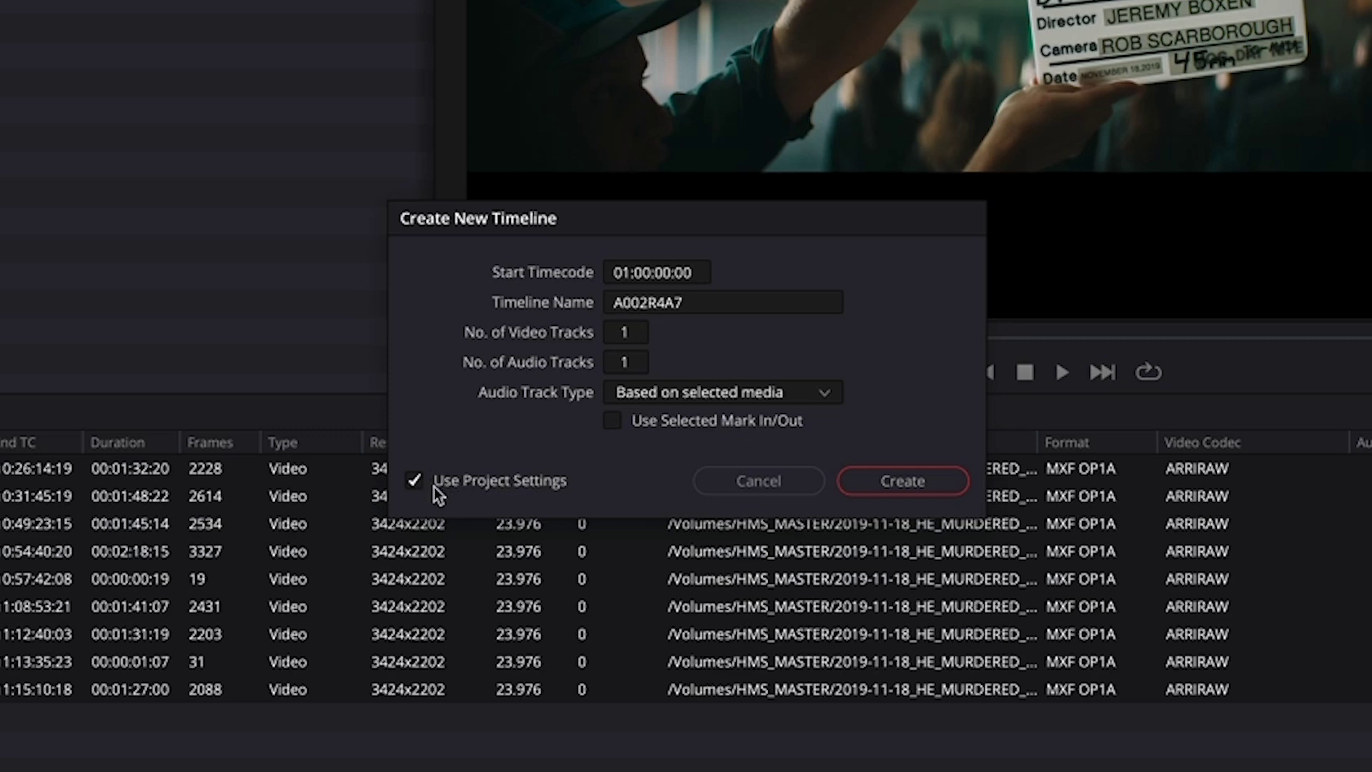
left_click(415, 481)
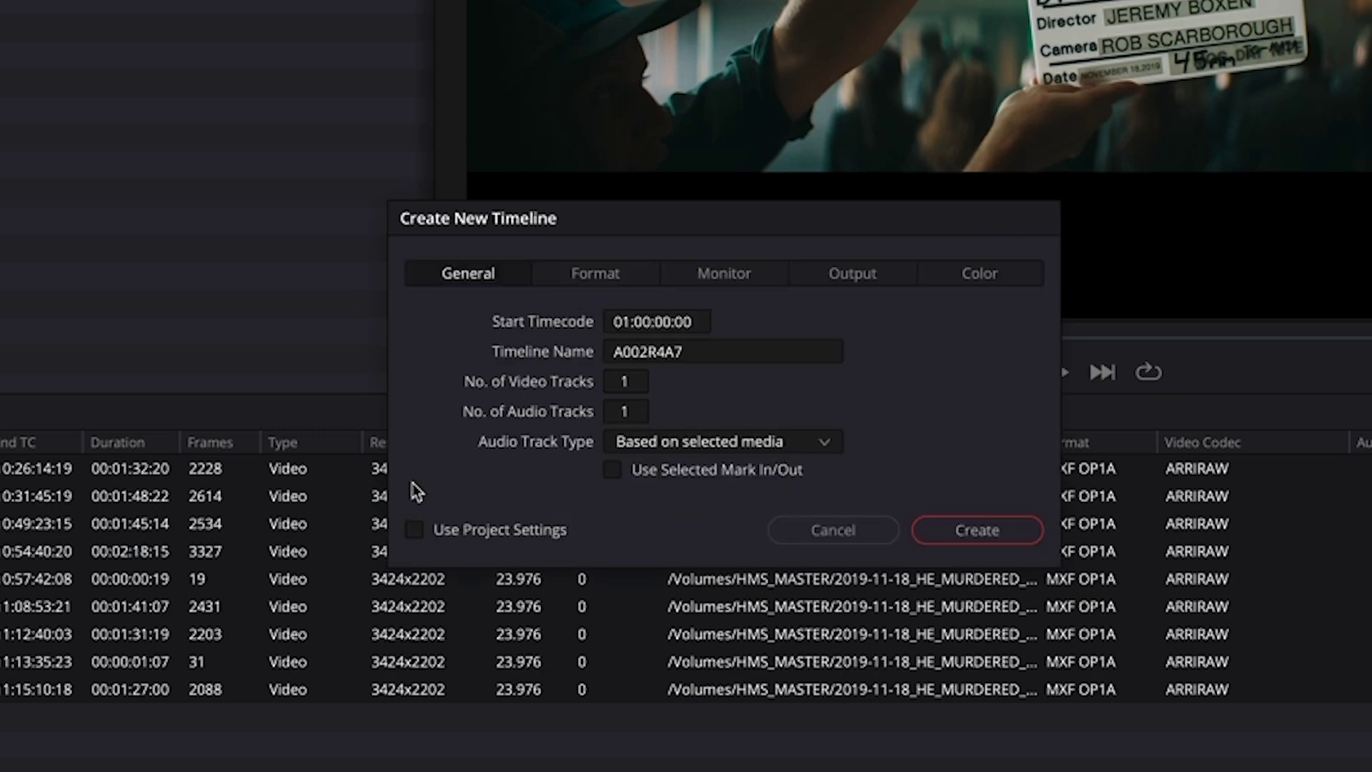
left_click(580, 283)
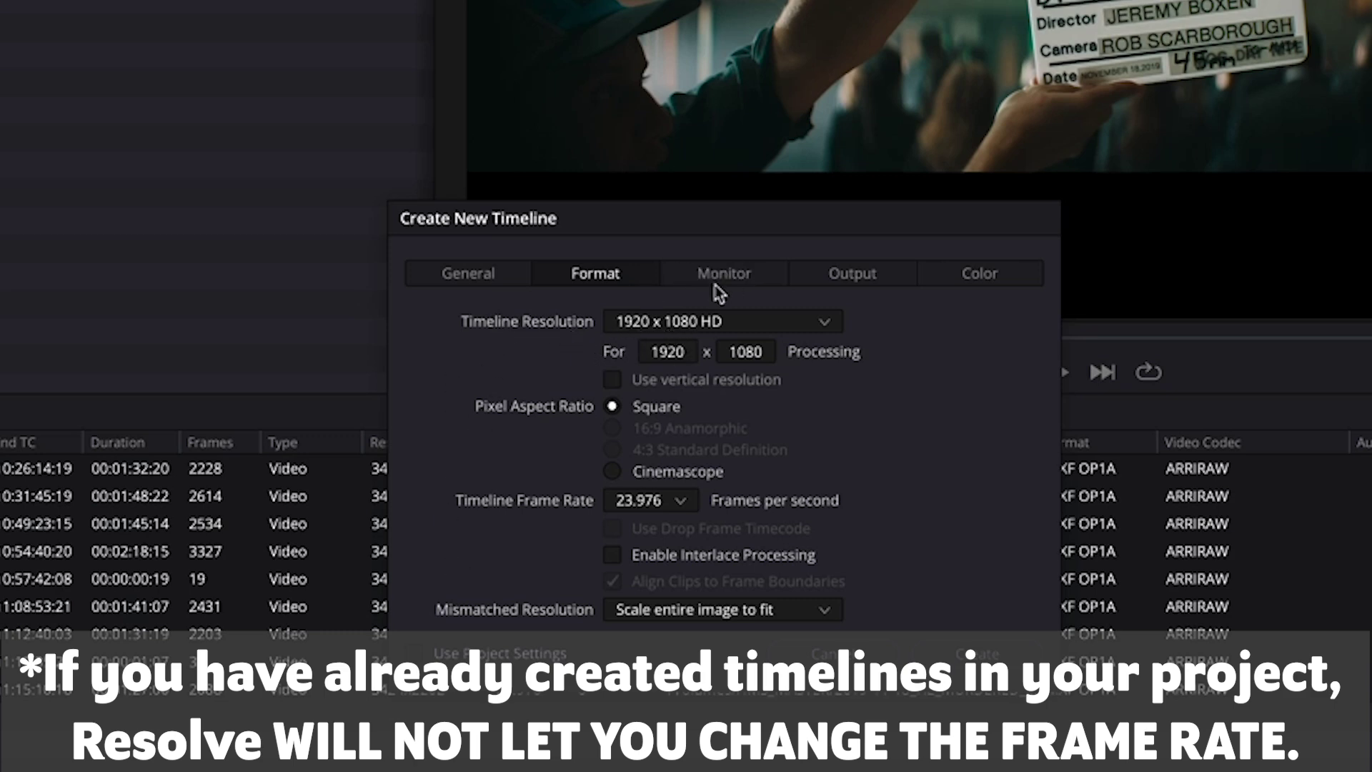
left_click(471, 279)
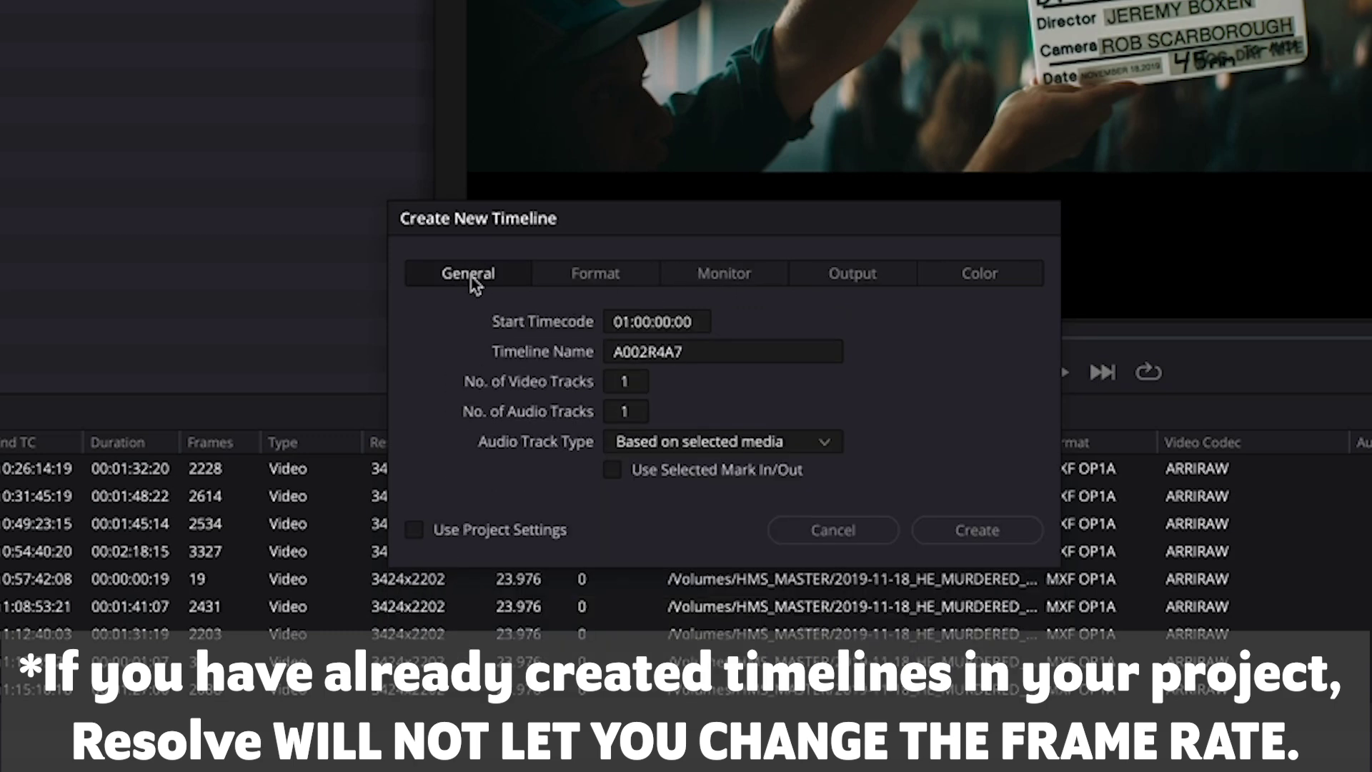
left_click(480, 527)
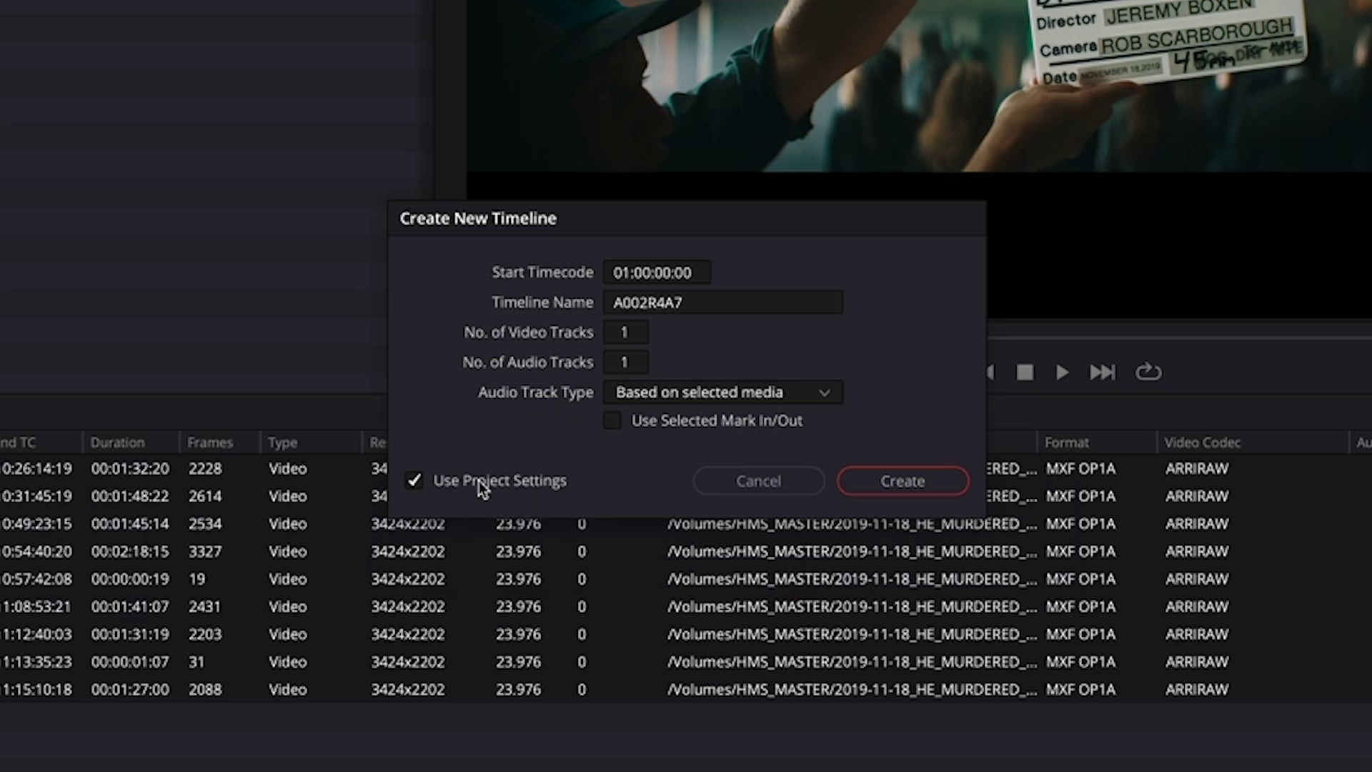
left_click(907, 484)
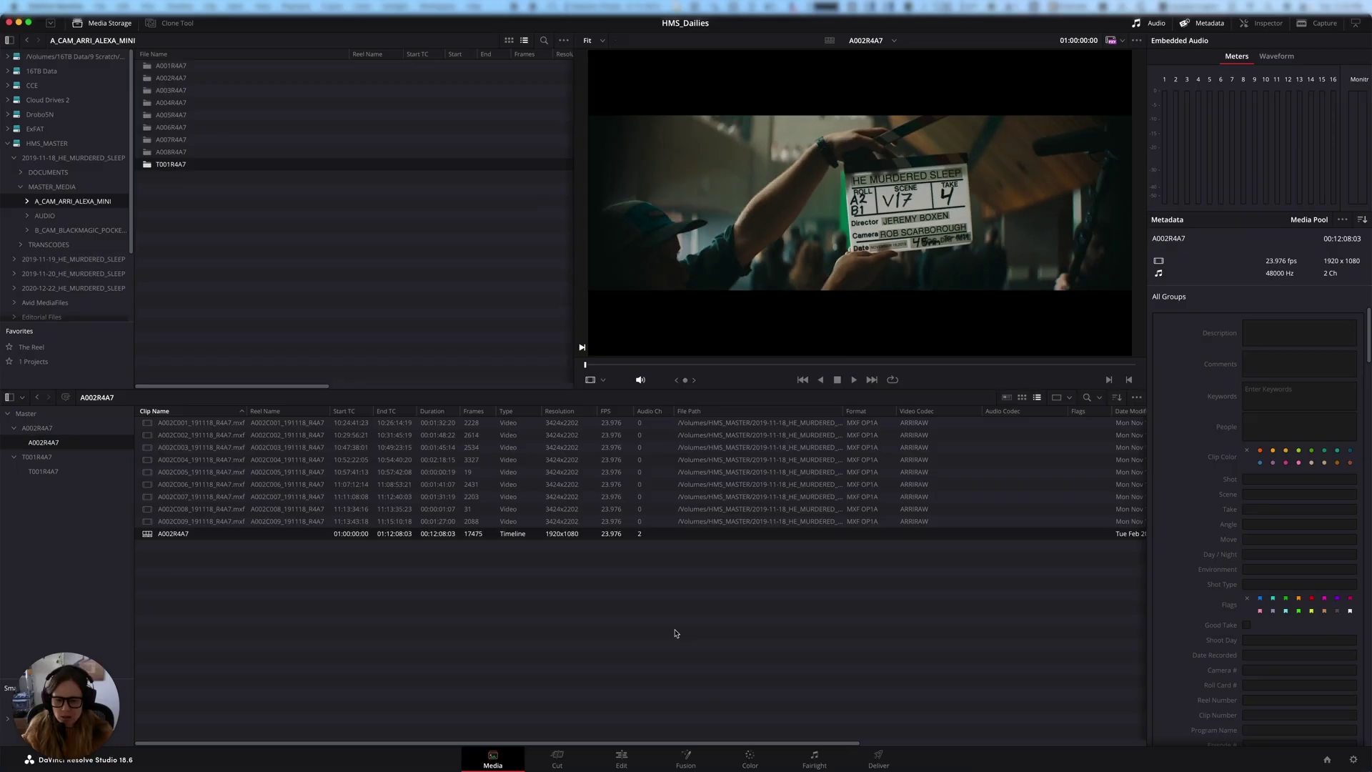
left_click(343, 600)
Open the A002R4A7 timeline and return the playhead to the start of its nine clips.
double_click(147, 534)
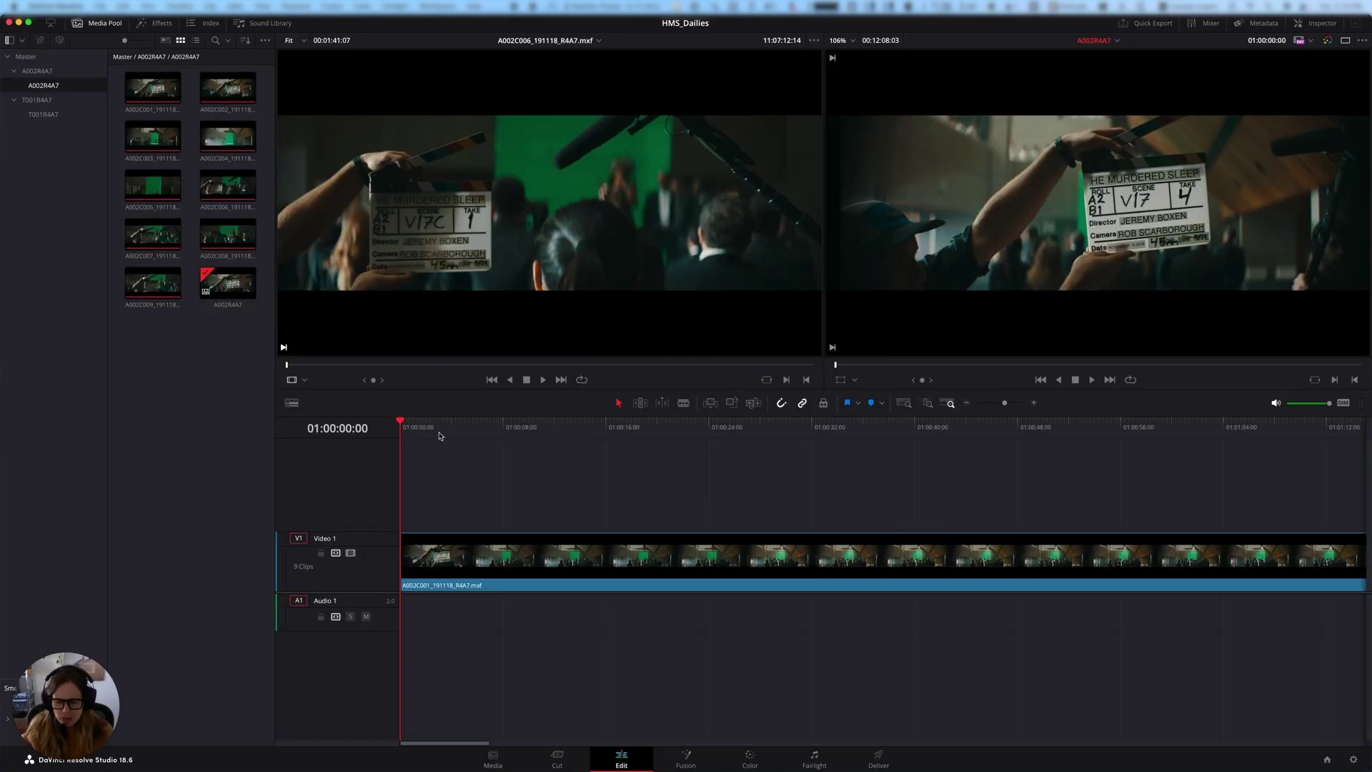
left_click_drag(438, 432, 546, 479)
scroll(465, 444, "down", 5)
key("Home")
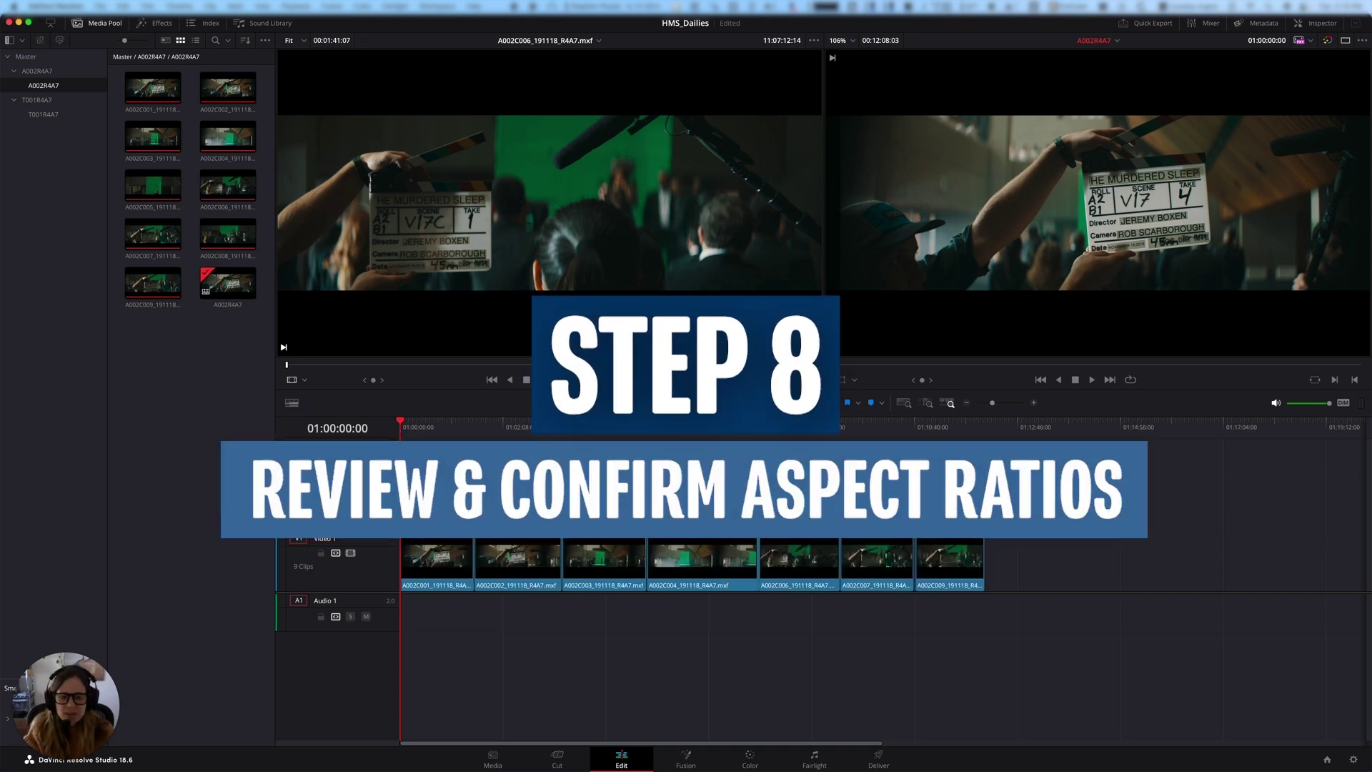
Scrub back and forth across the nine A002 clips to review each shot's framing.
mouse_move(419, 428)
left_mouse_down()
mouse_move(444, 429)
mouse_move(408, 424)
mouse_move(421, 427)
left_mouse_up()
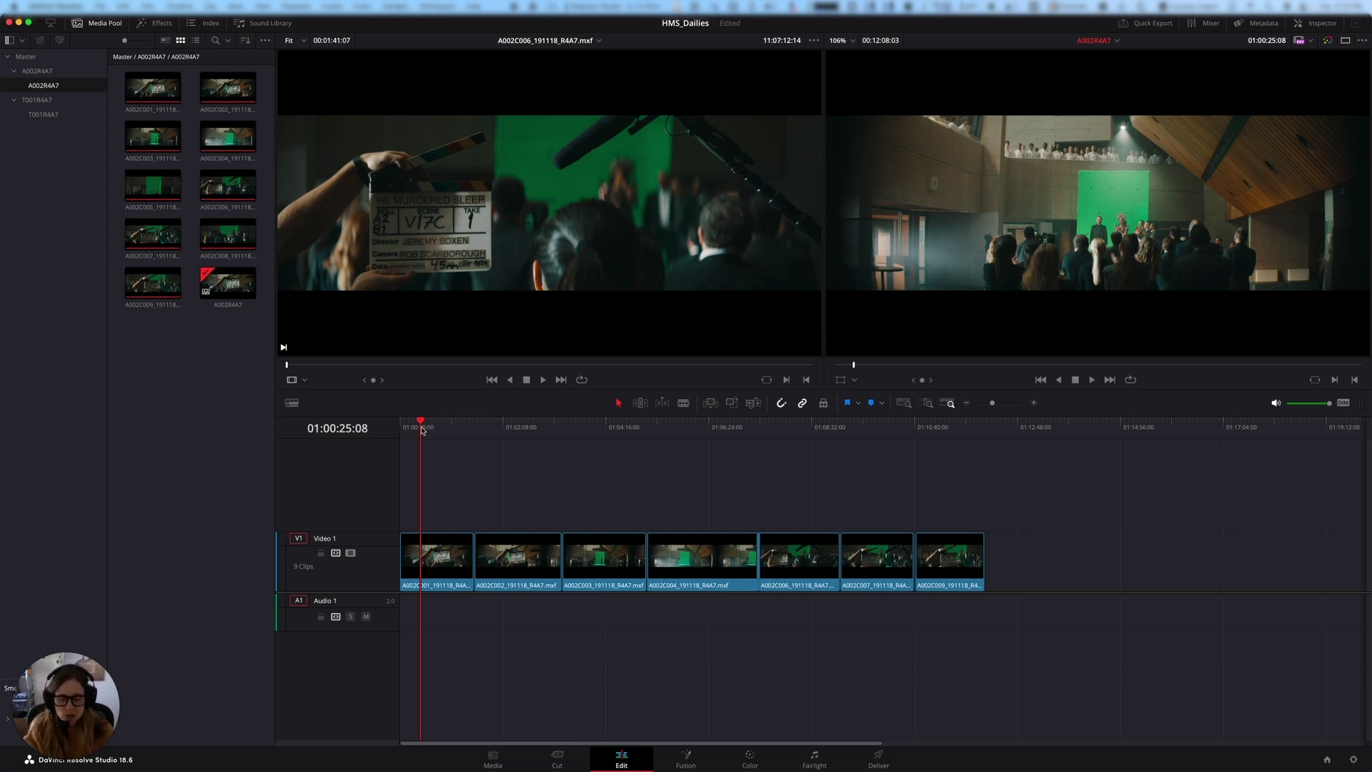
left_click_drag(423, 430, 738, 467)
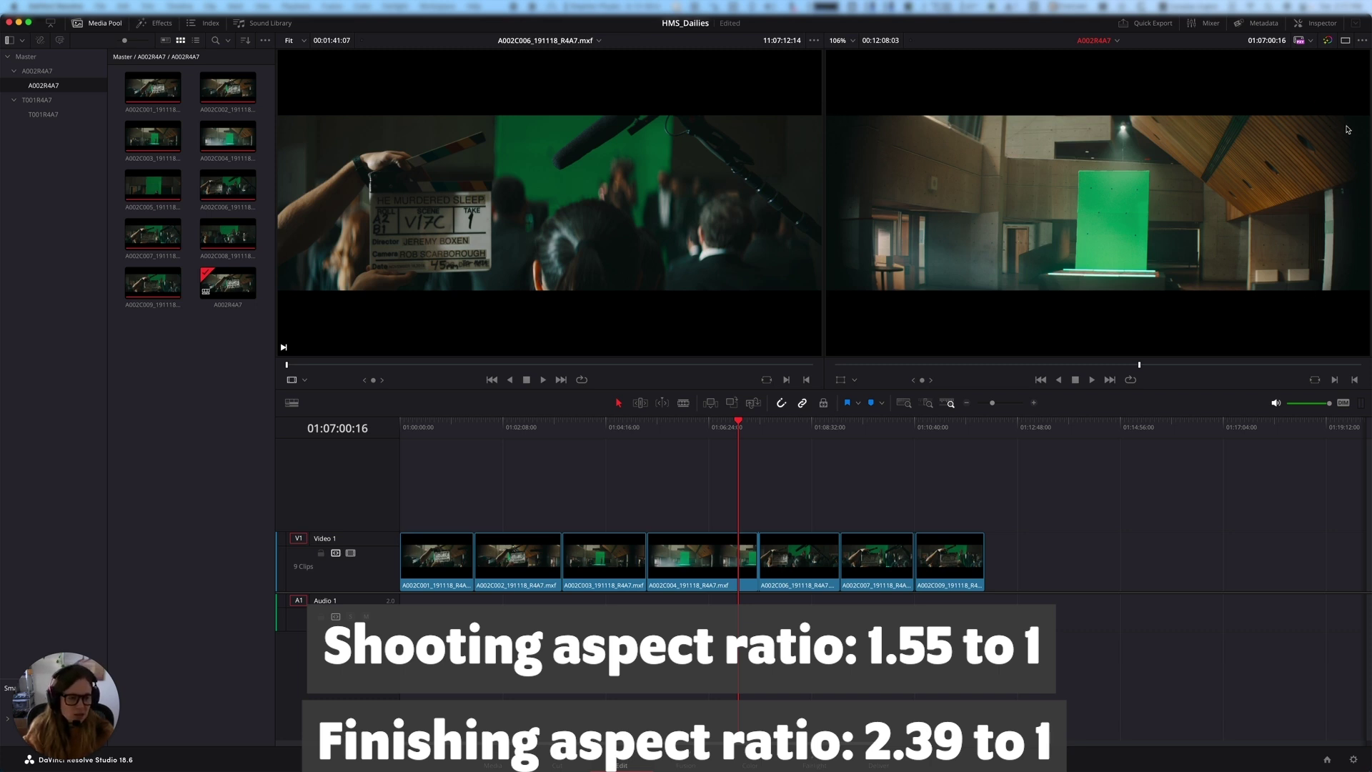
left_click_drag(767, 417, 414, 429)
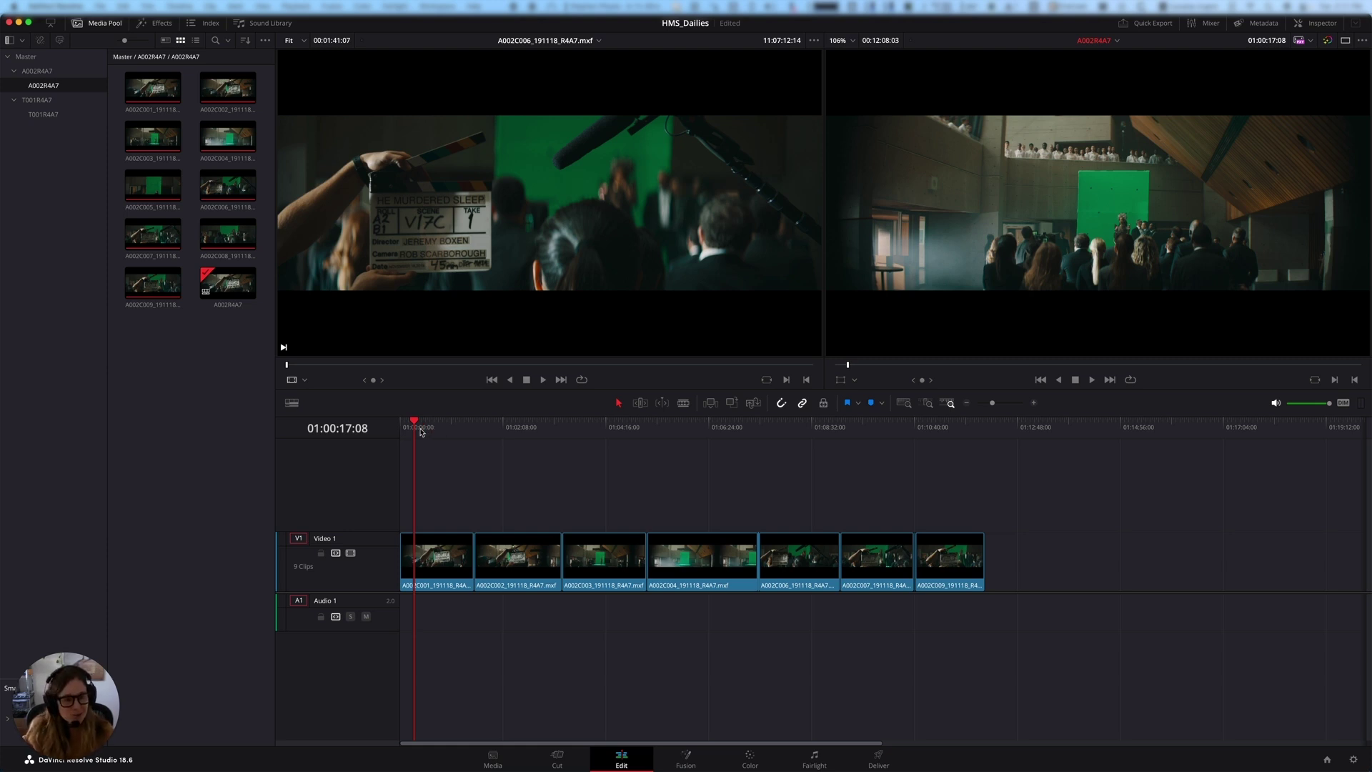
mouse_move(419, 434)
left_mouse_down()
mouse_move(493, 434)
mouse_move(417, 439)
mouse_move(431, 437)
left_mouse_up()
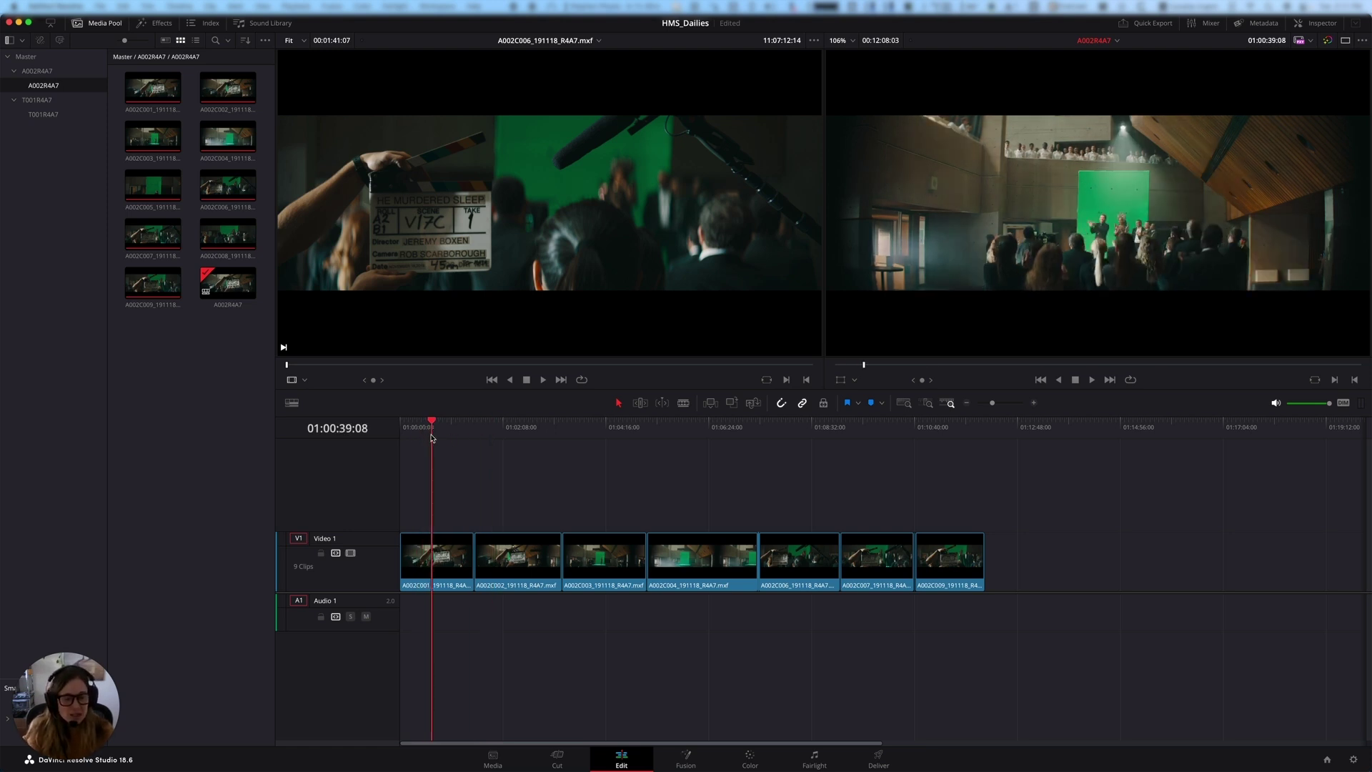
left_click_drag(432, 437, 591, 460)
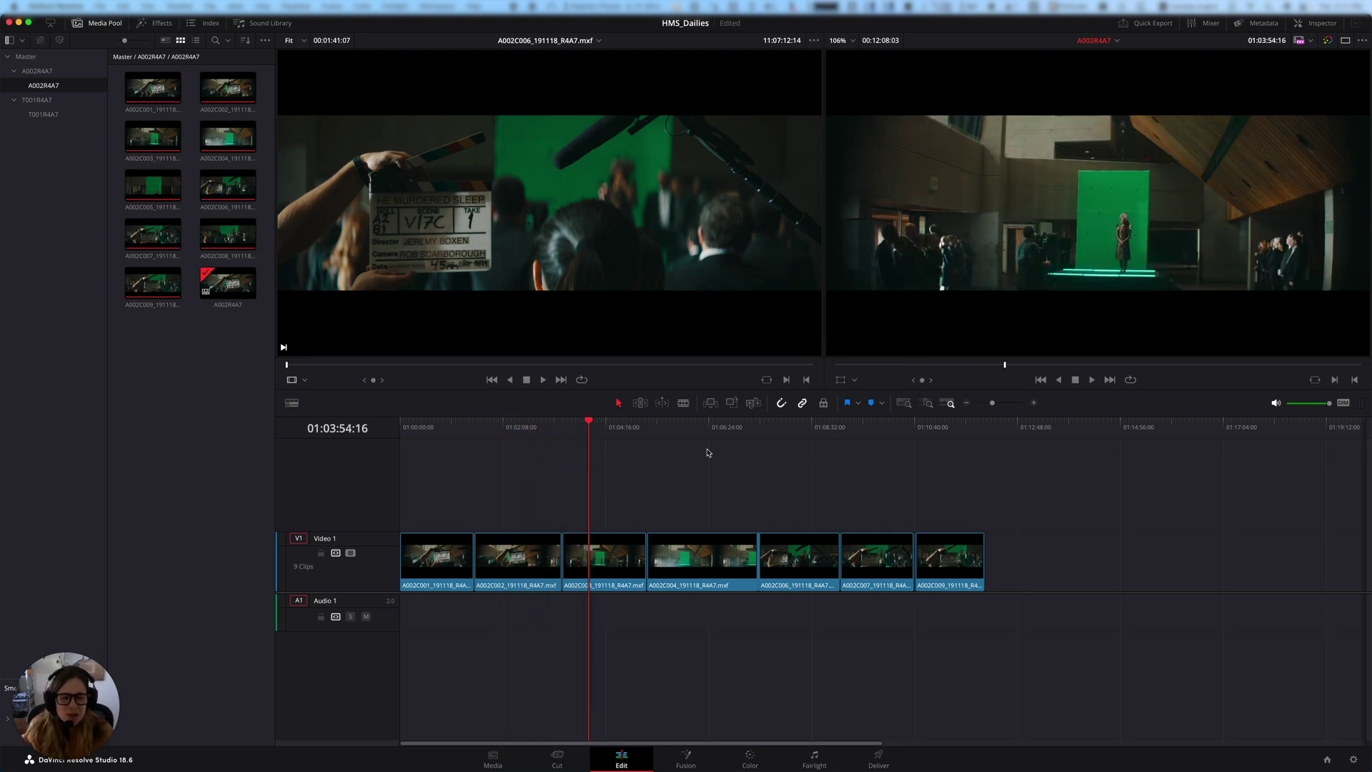
Match-frame A002C001, try a larger Inspector Transform Zoom, then undo it back to 1.000.
left_click(430, 423)
left_click(418, 563)
key("f")
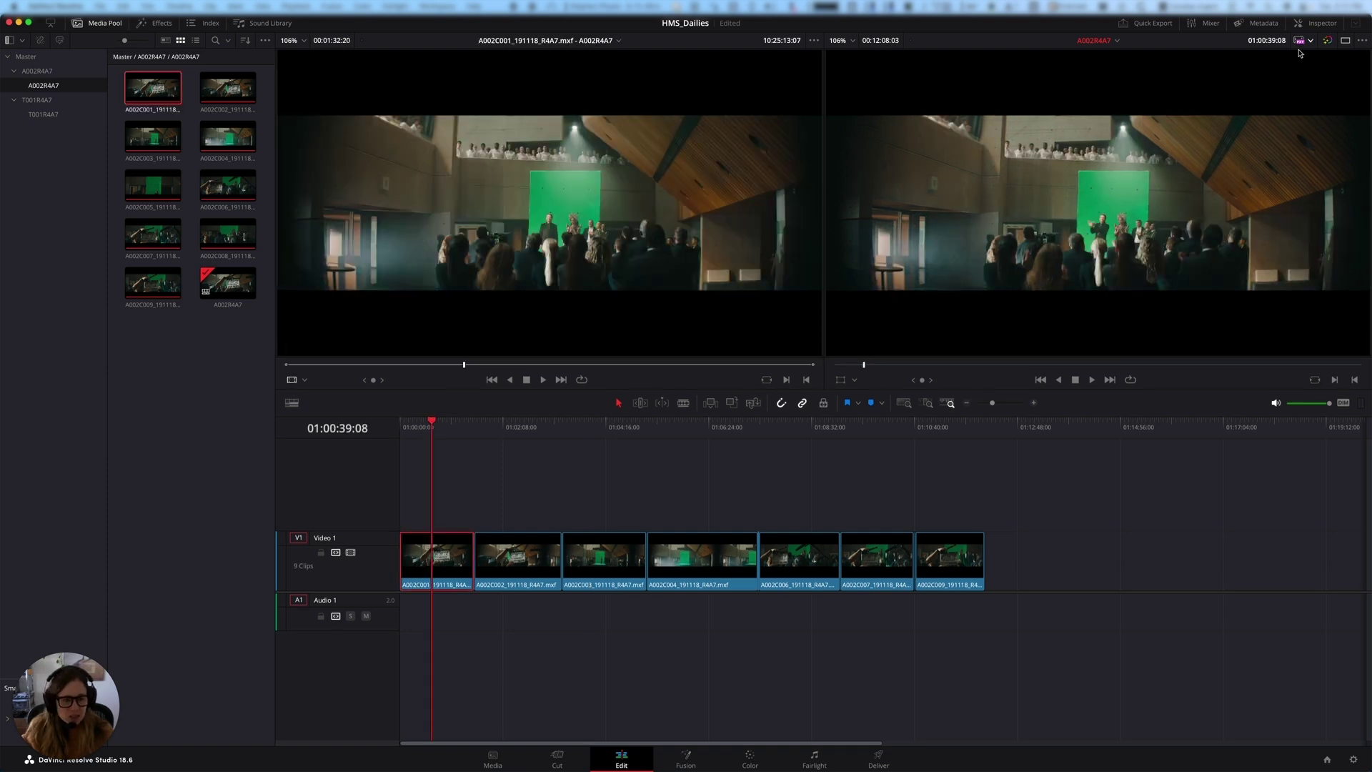
left_click(1321, 21)
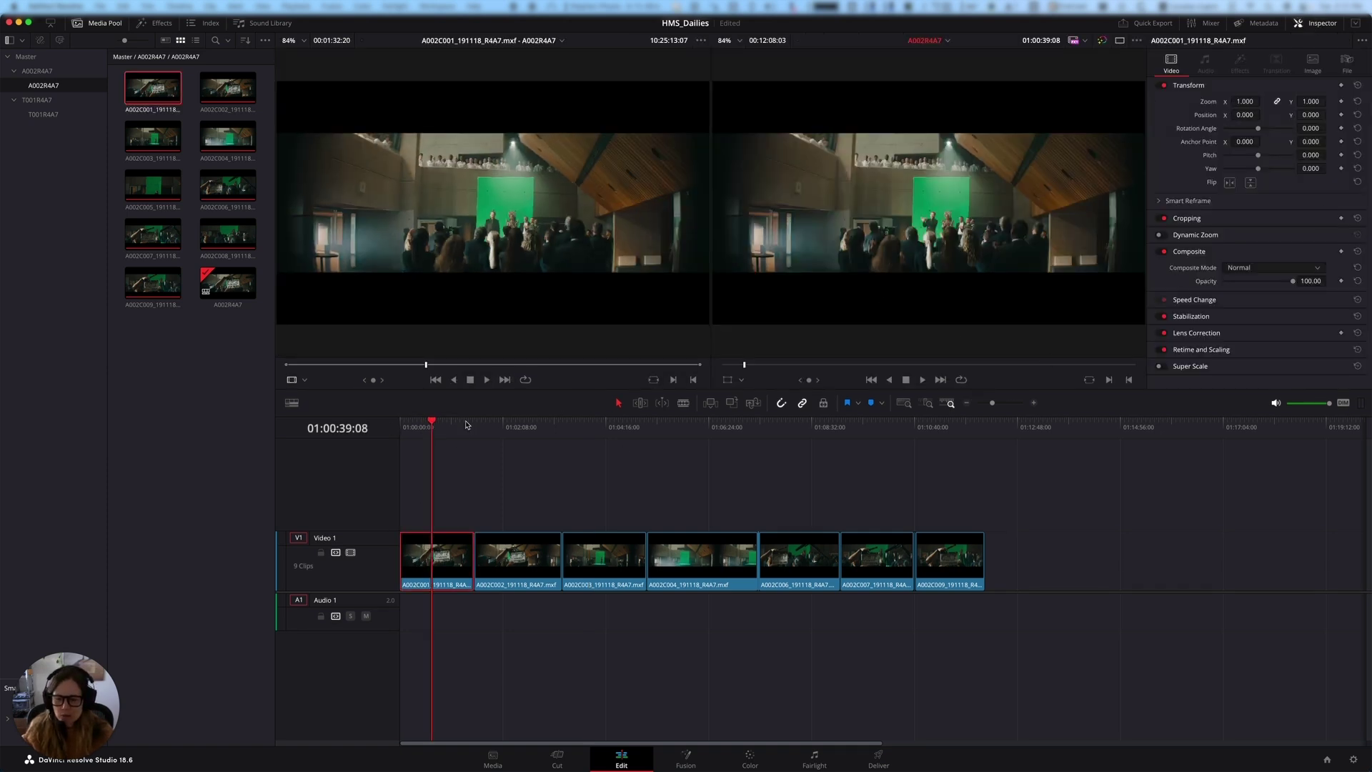
mouse_move(1245, 102)
left_mouse_down()
mouse_move(1272, 101)
mouse_move(1246, 100)
left_mouse_up()
key("super+z")
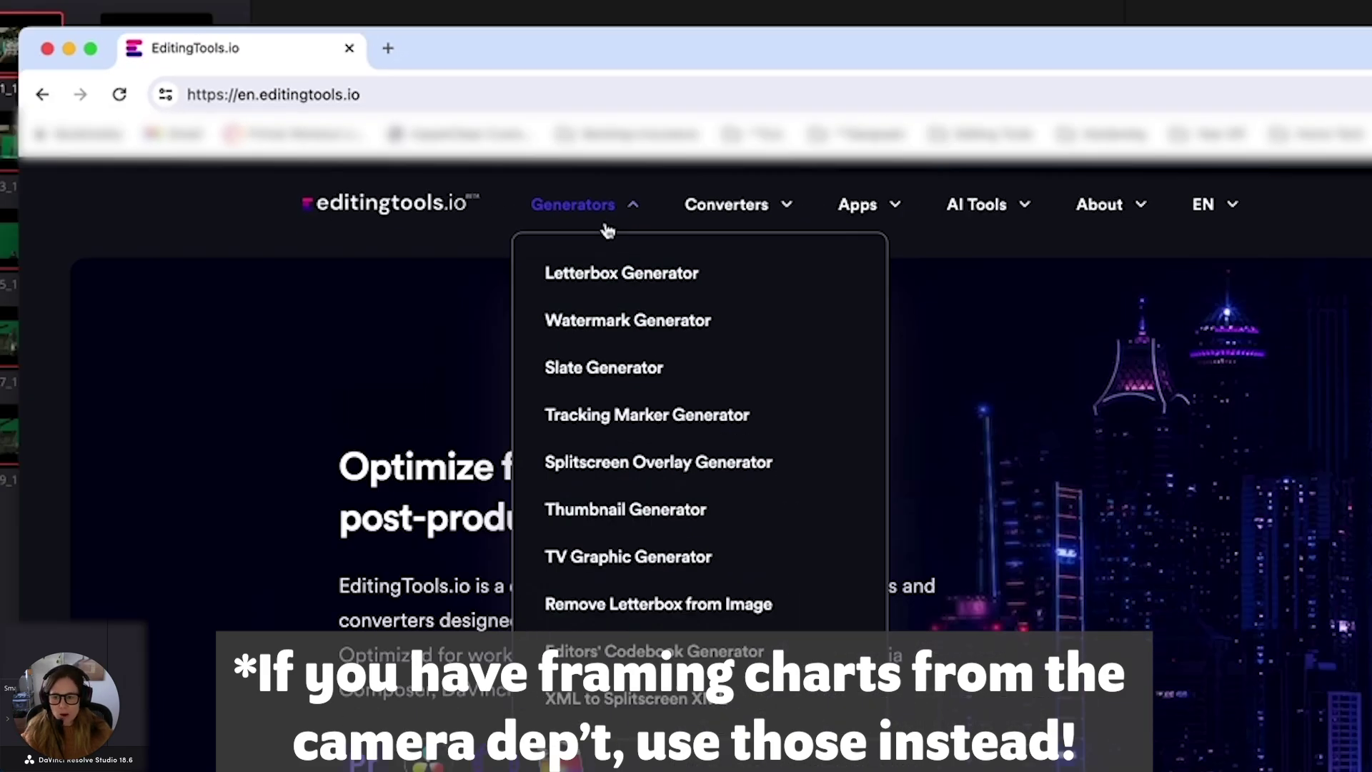
Open the Letterbox Generator and choose the 2.39:1 Theatrical and Blu-ray ratio.
mouse_move(1339, 284)
mouse_move(461, 174)
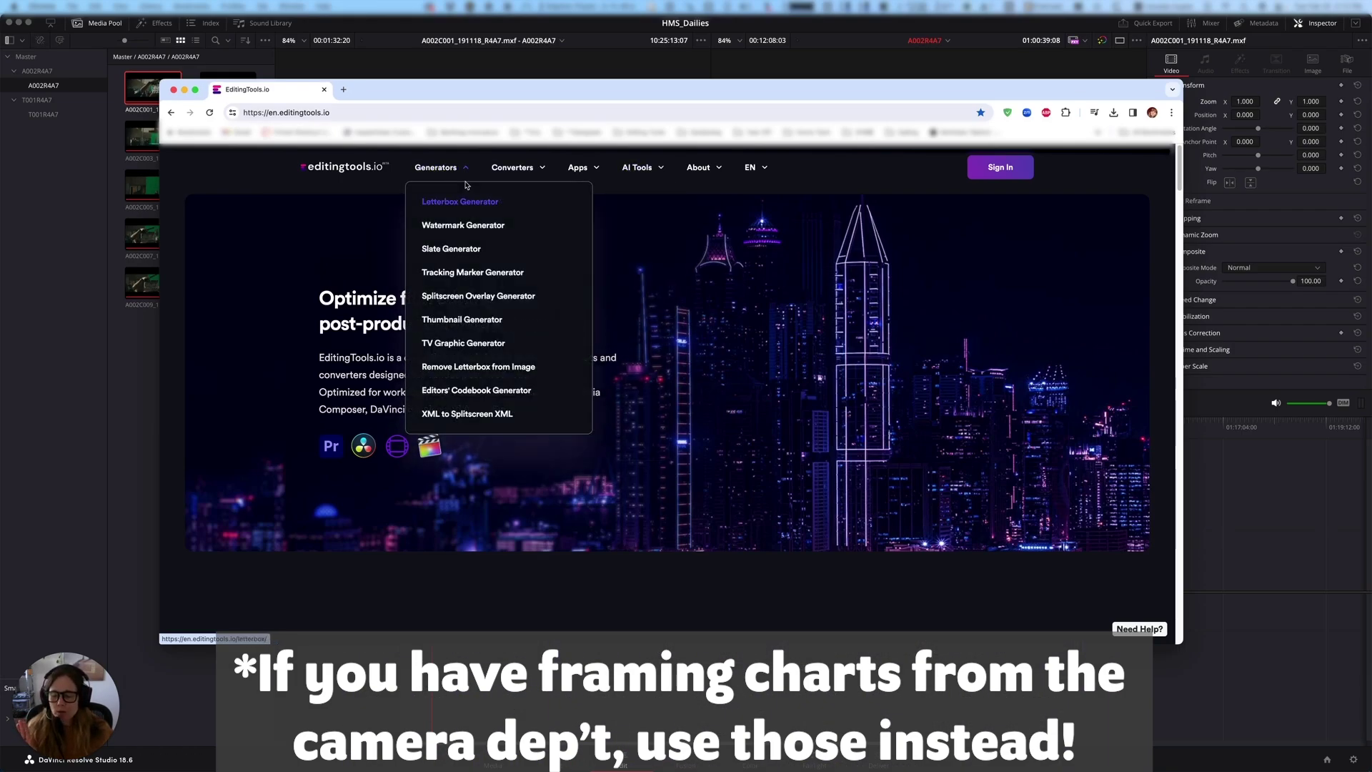
left_click(461, 202)
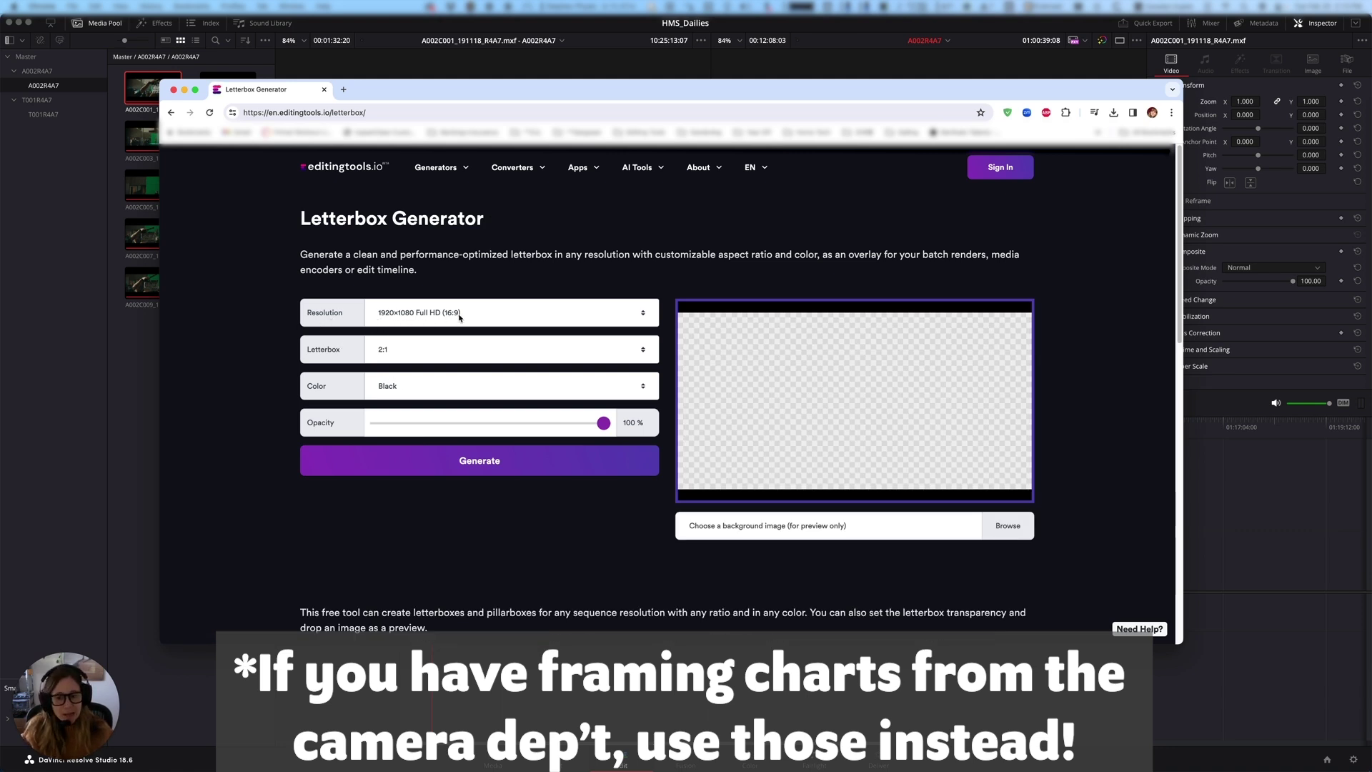
left_click(422, 352)
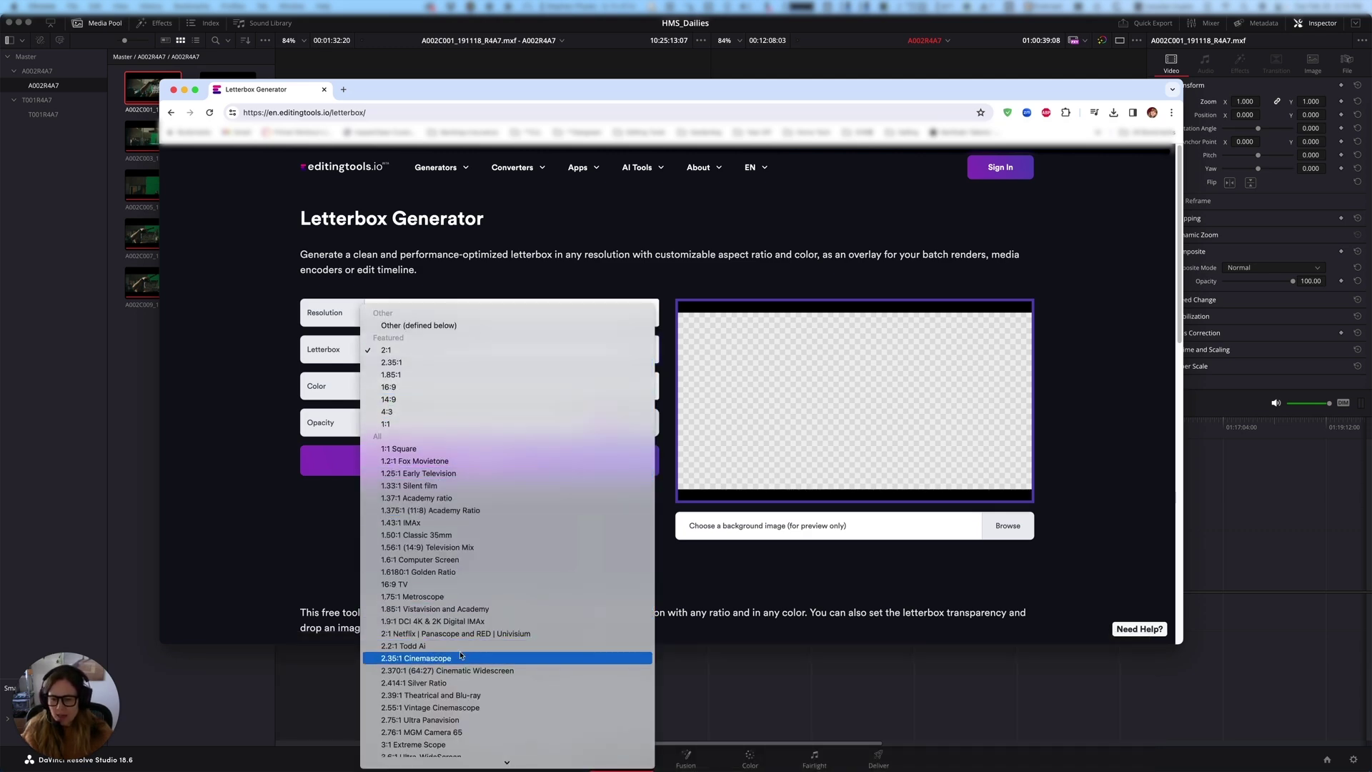
scroll(464, 653, "down", 2)
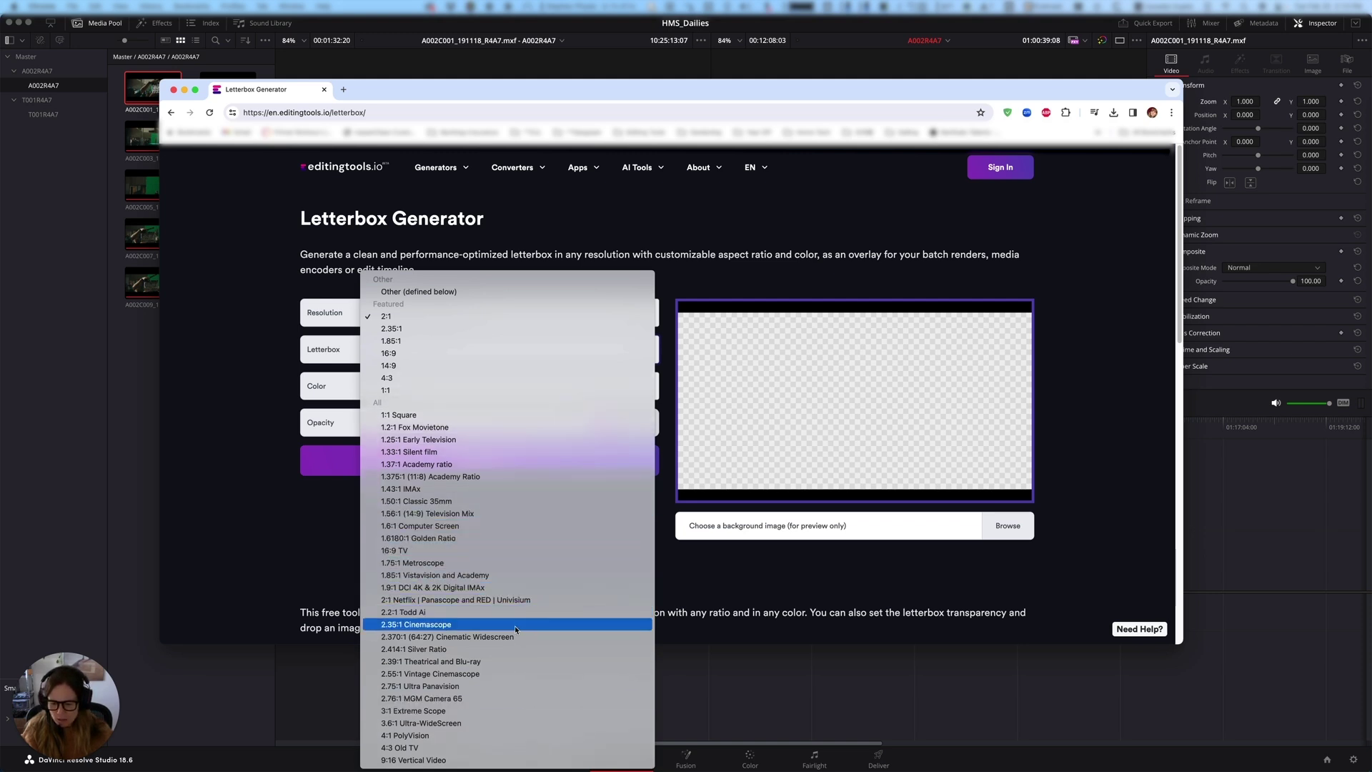
left_click(516, 661)
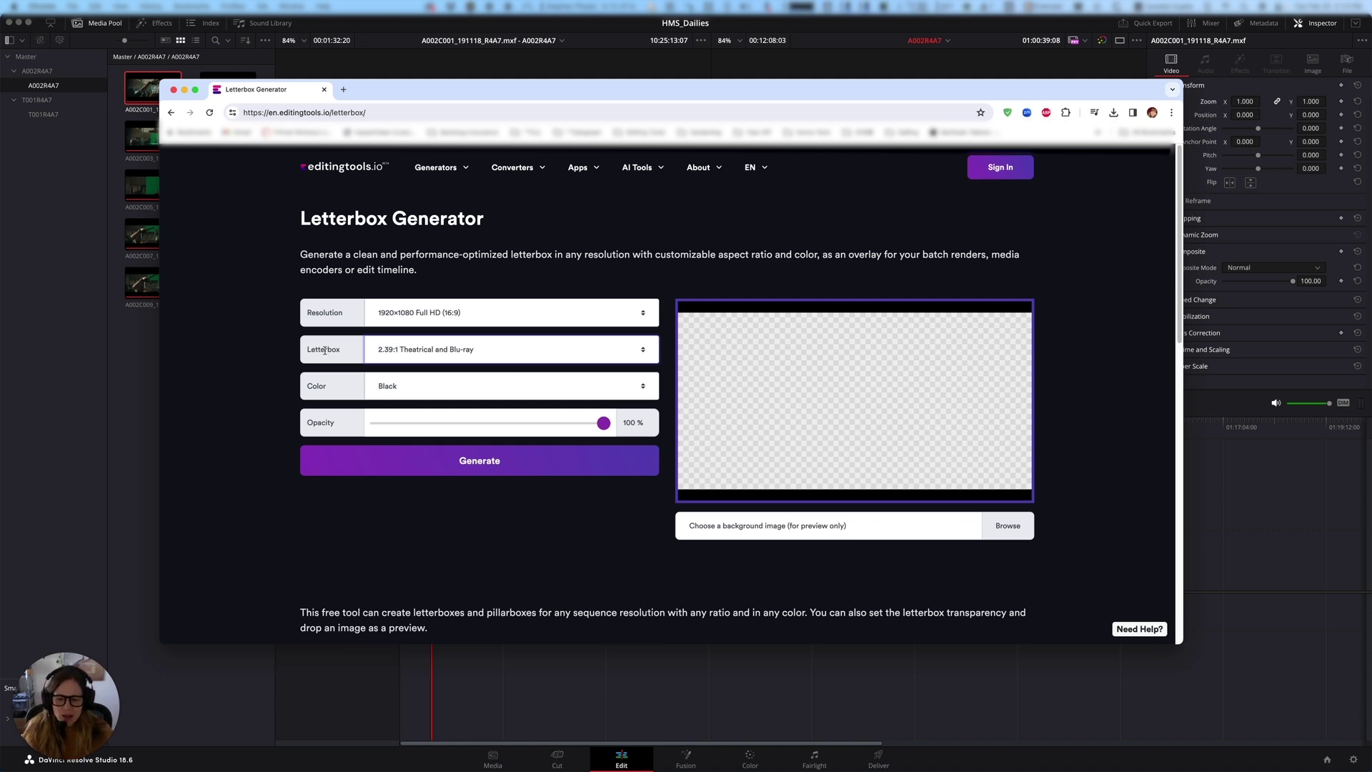
Make the bars white, generate the letterbox overlay and download the PNG, returning to Resolve.
left_click(435, 392)
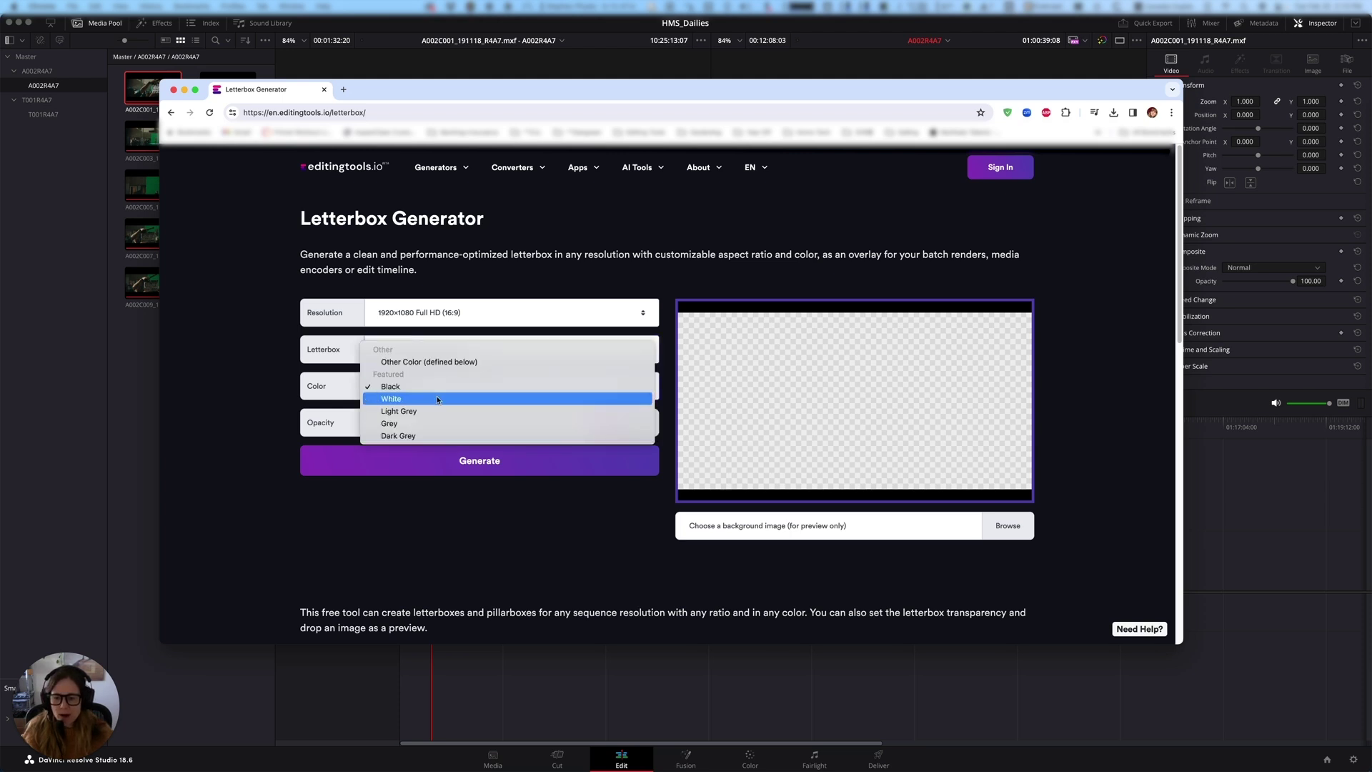
left_click(438, 398)
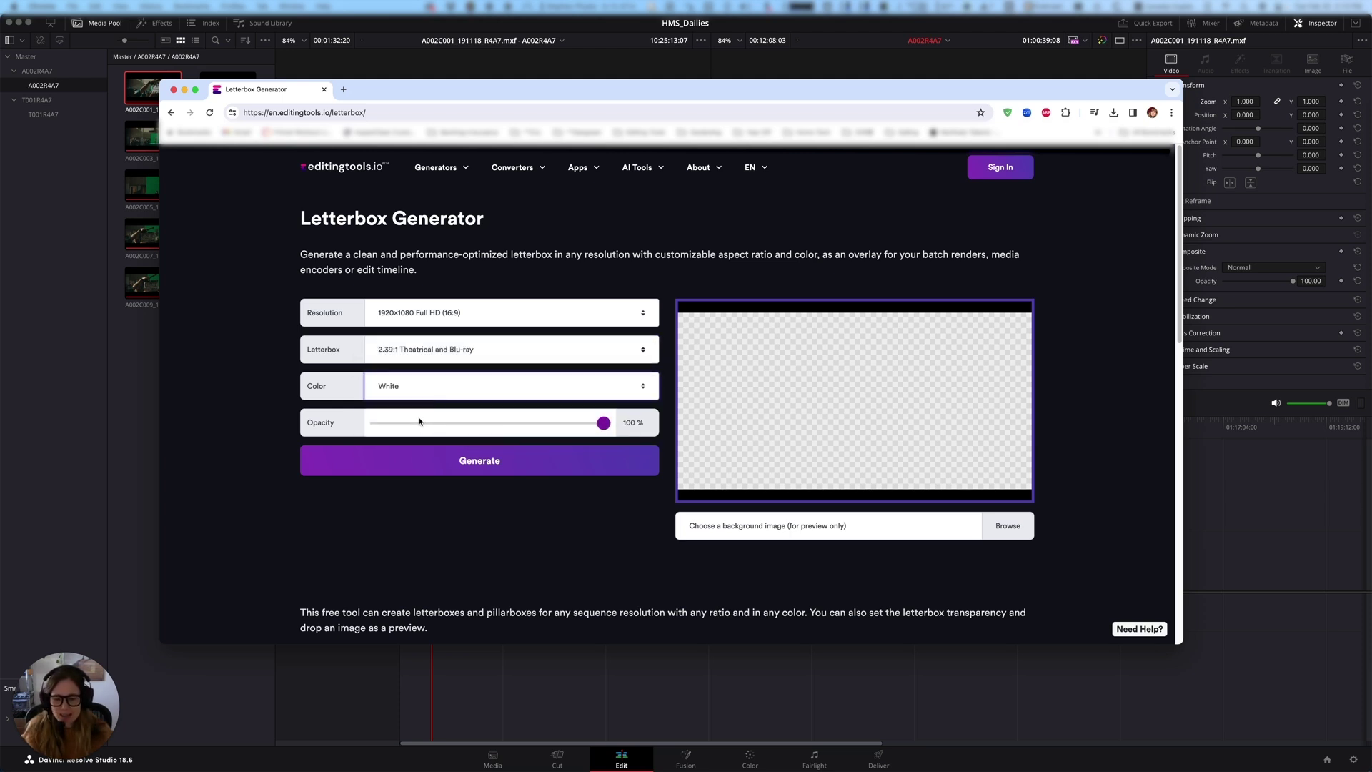
left_click(477, 465)
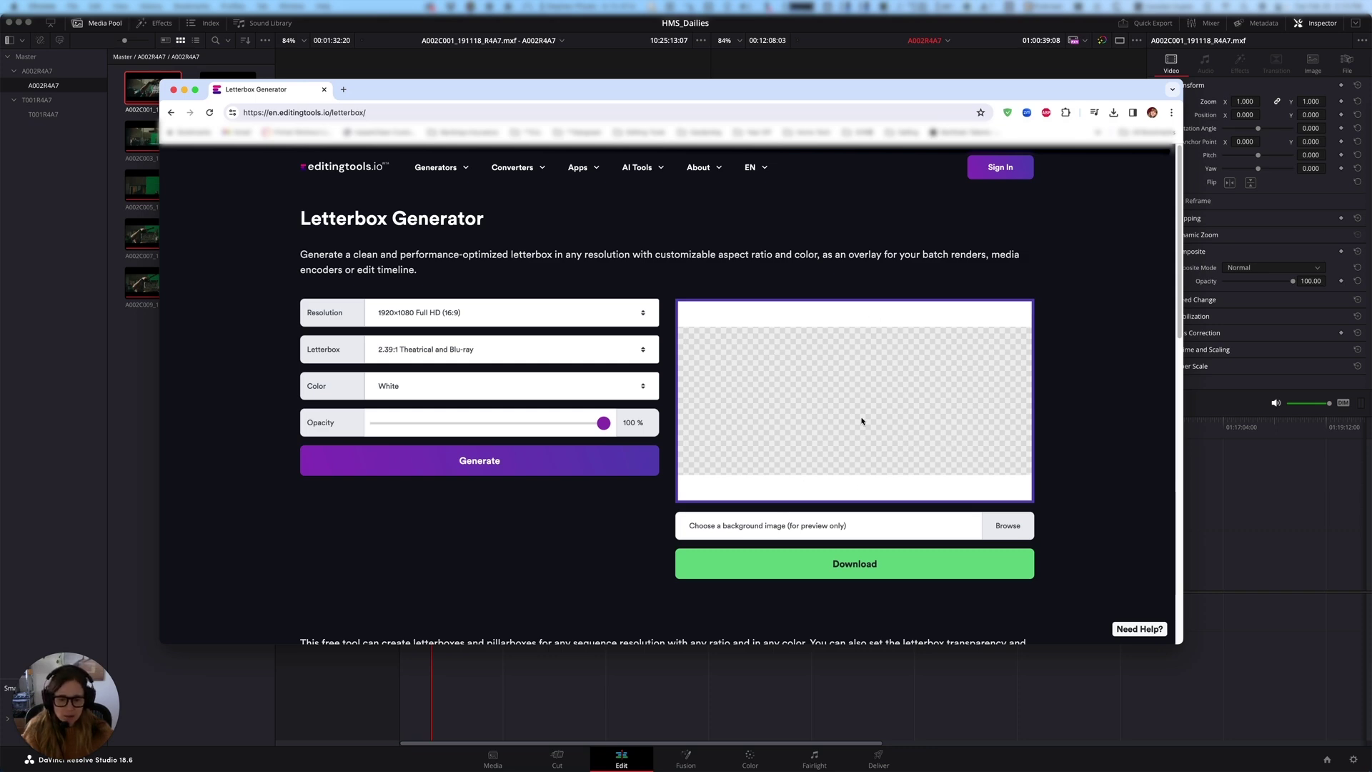
left_click(855, 564)
key("super+Tab")
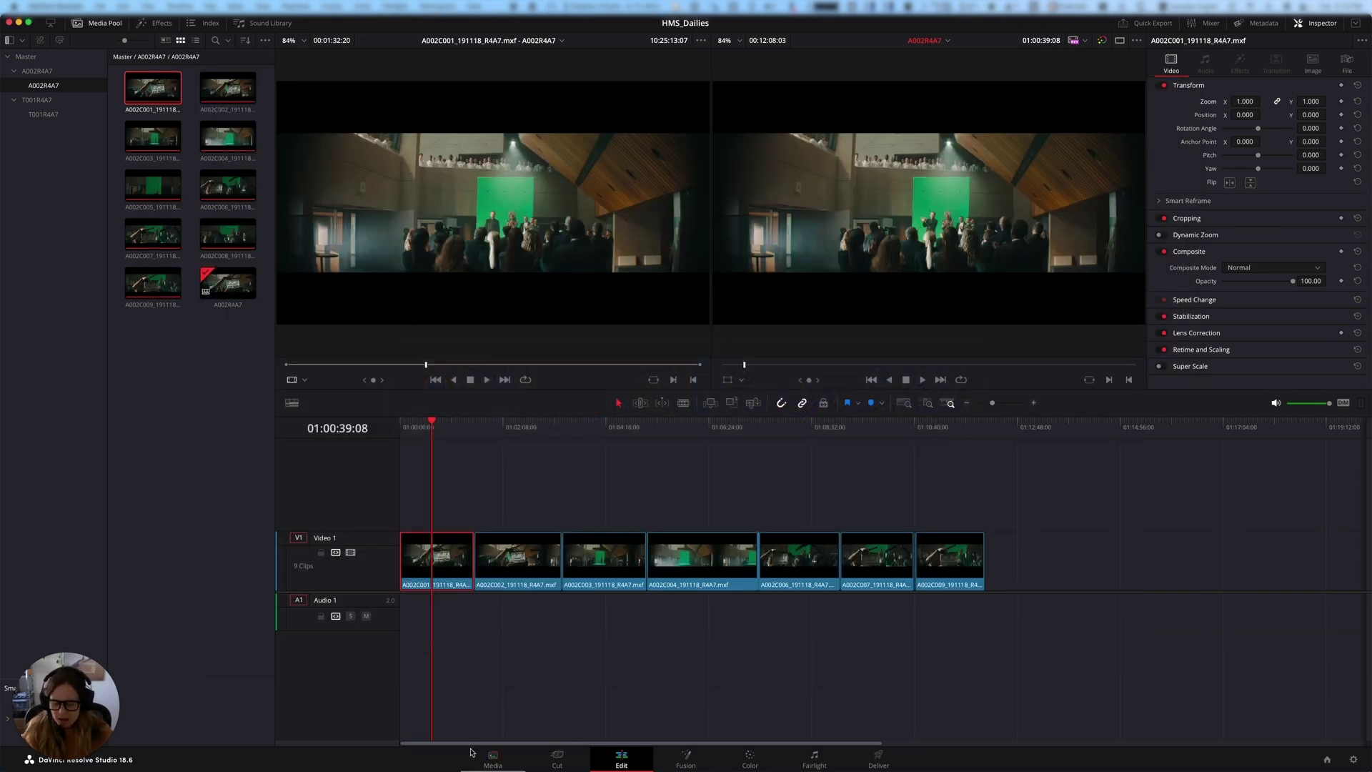
Place the letterbox PNG on Video 2 and extend it back to the timeline start.
left_click(488, 766)
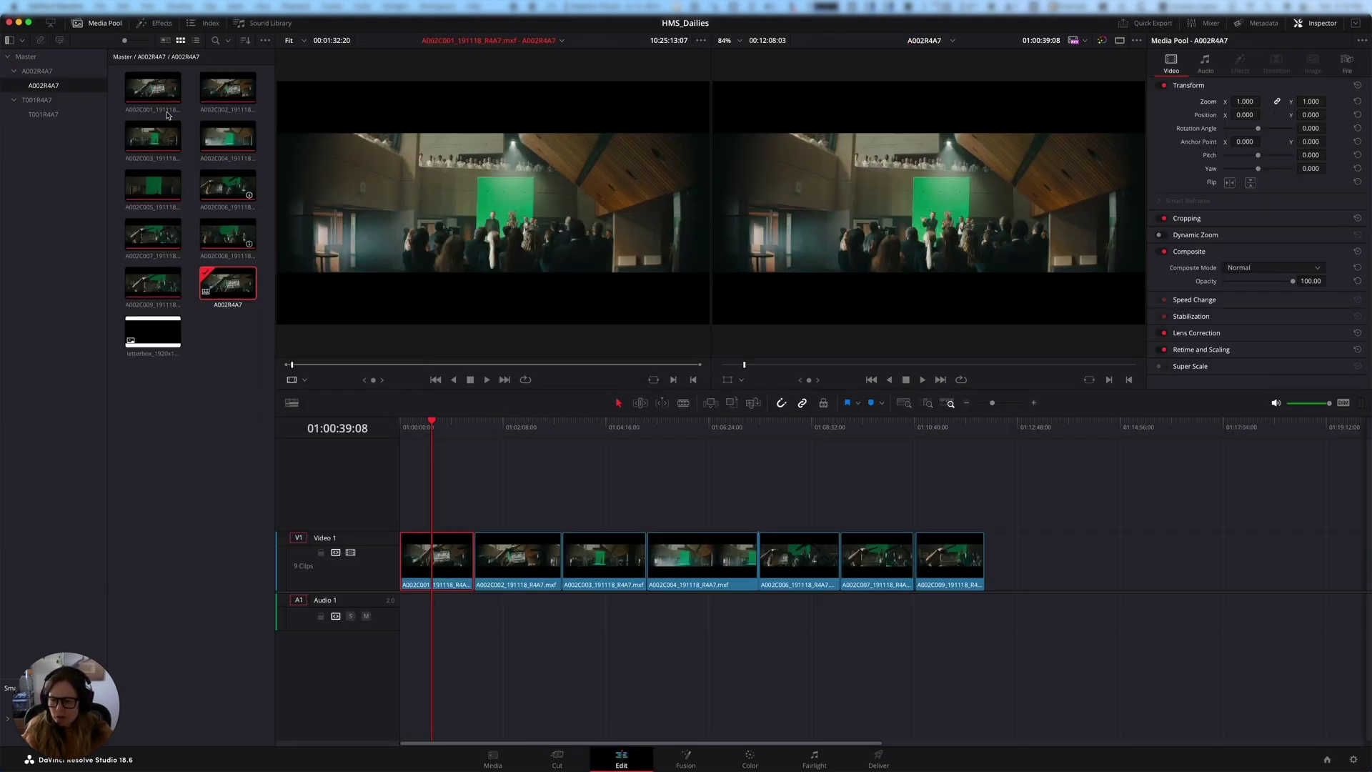
left_click_drag(152, 330, 458, 511)
key("Down")
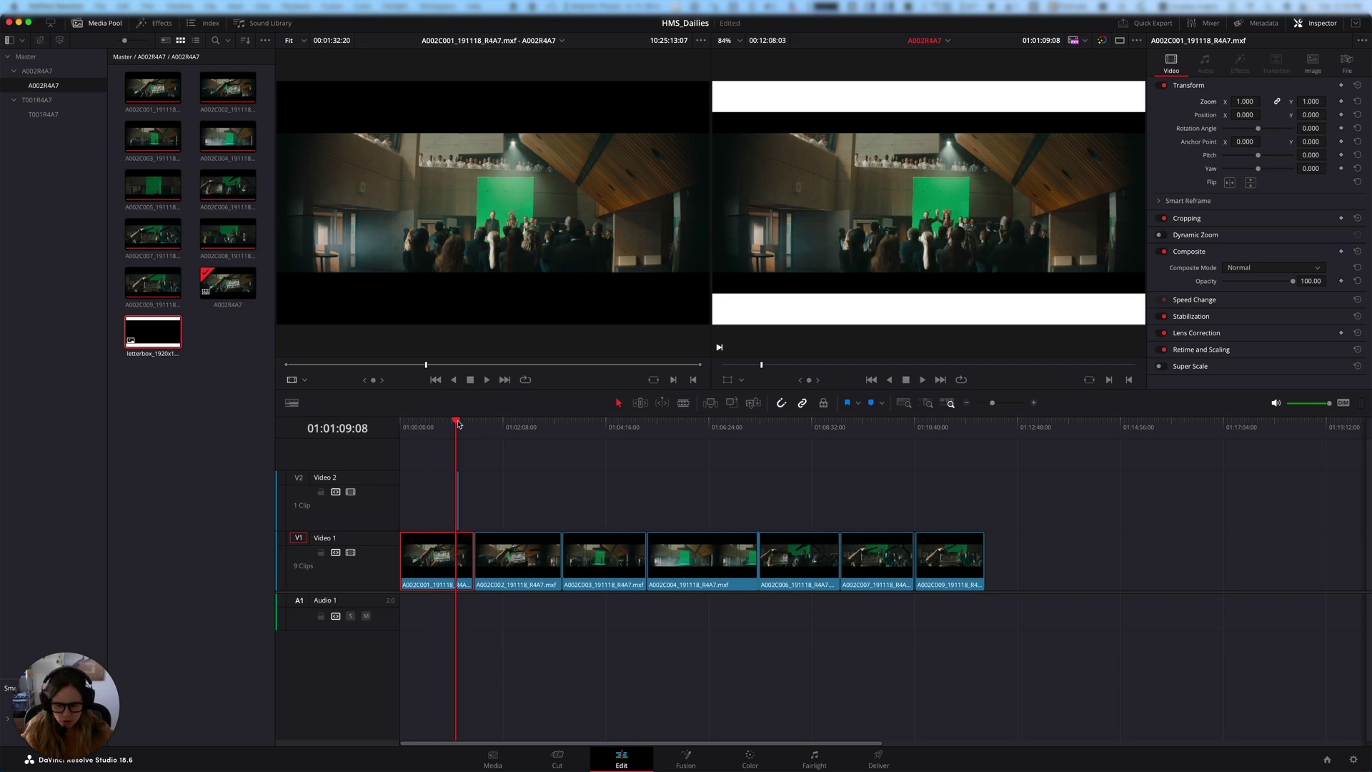
key("super+equal")
key("super+equal")
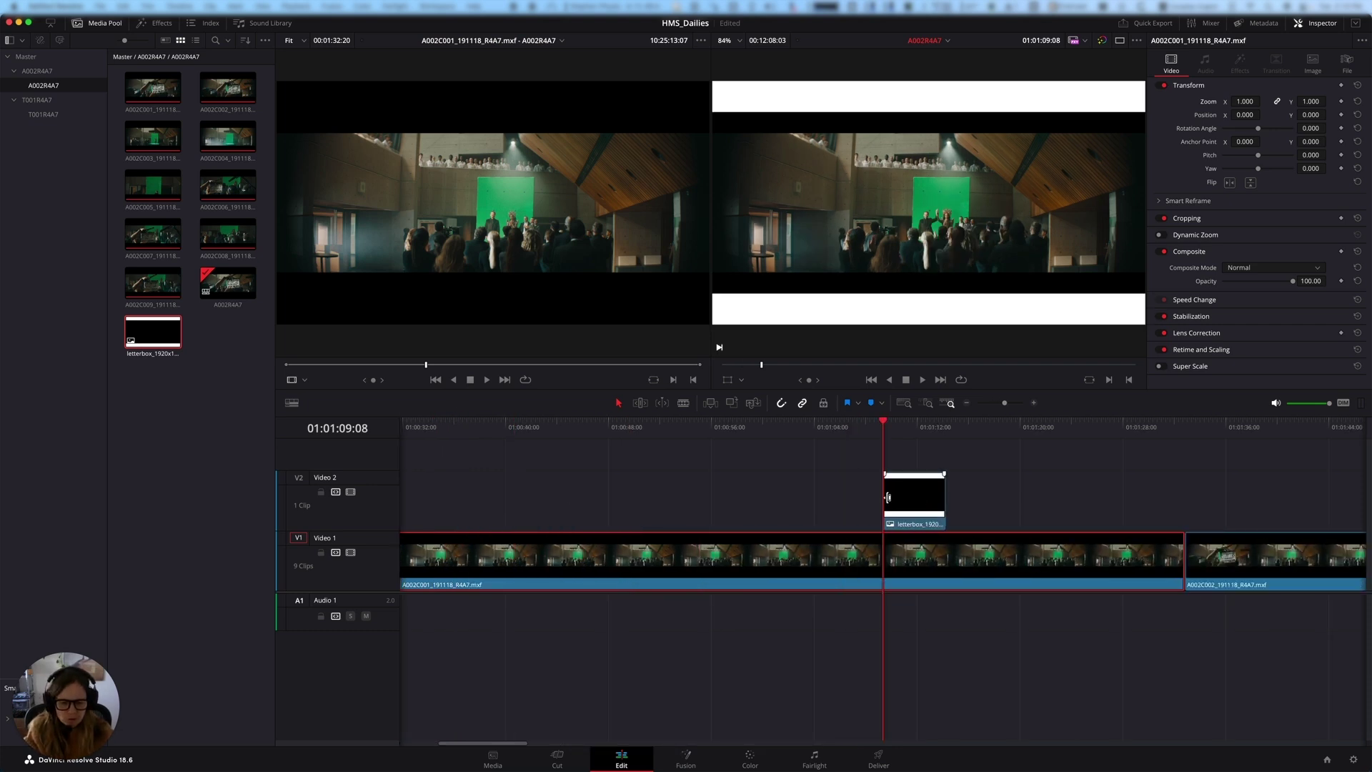
left_click_drag(855, 501, 403, 501)
key("super+minus")
key("super+minus")
key("super+minus")
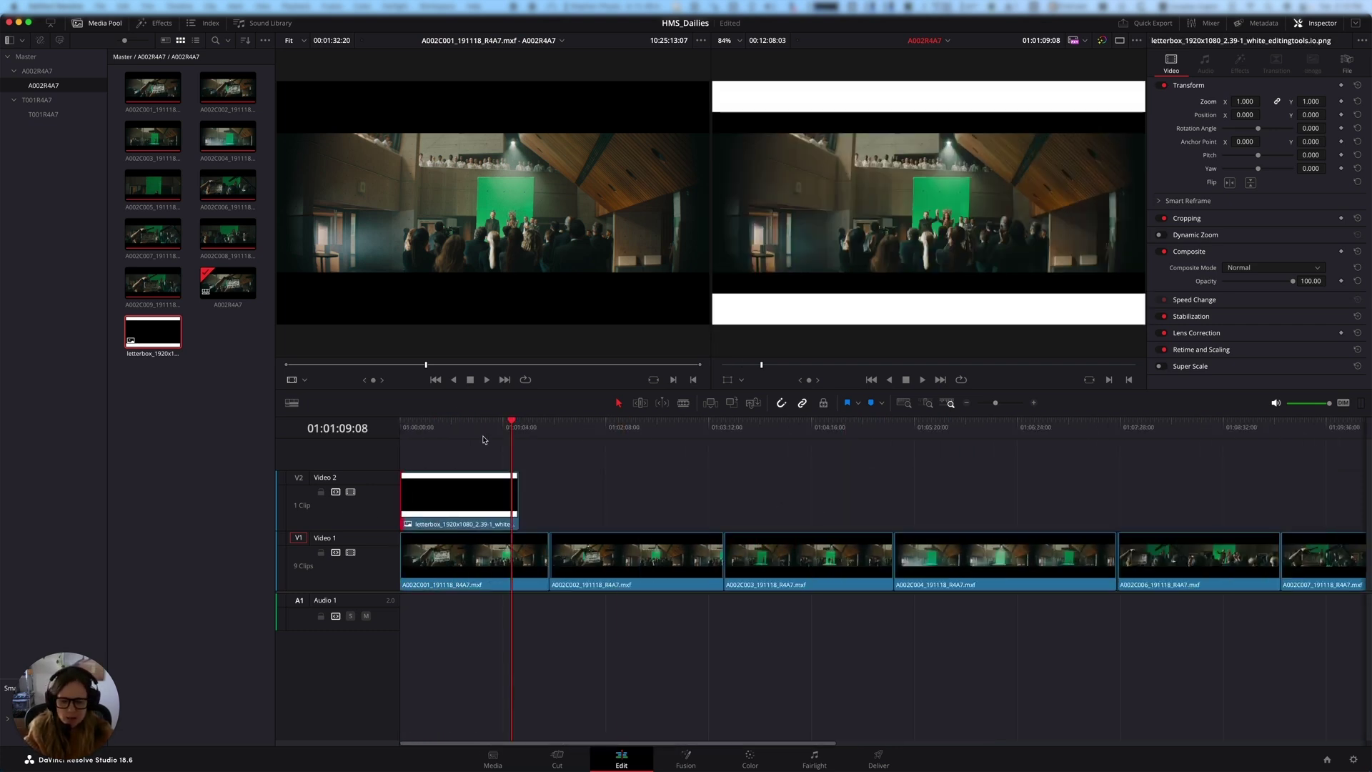
left_click(474, 434)
key("super+equal")
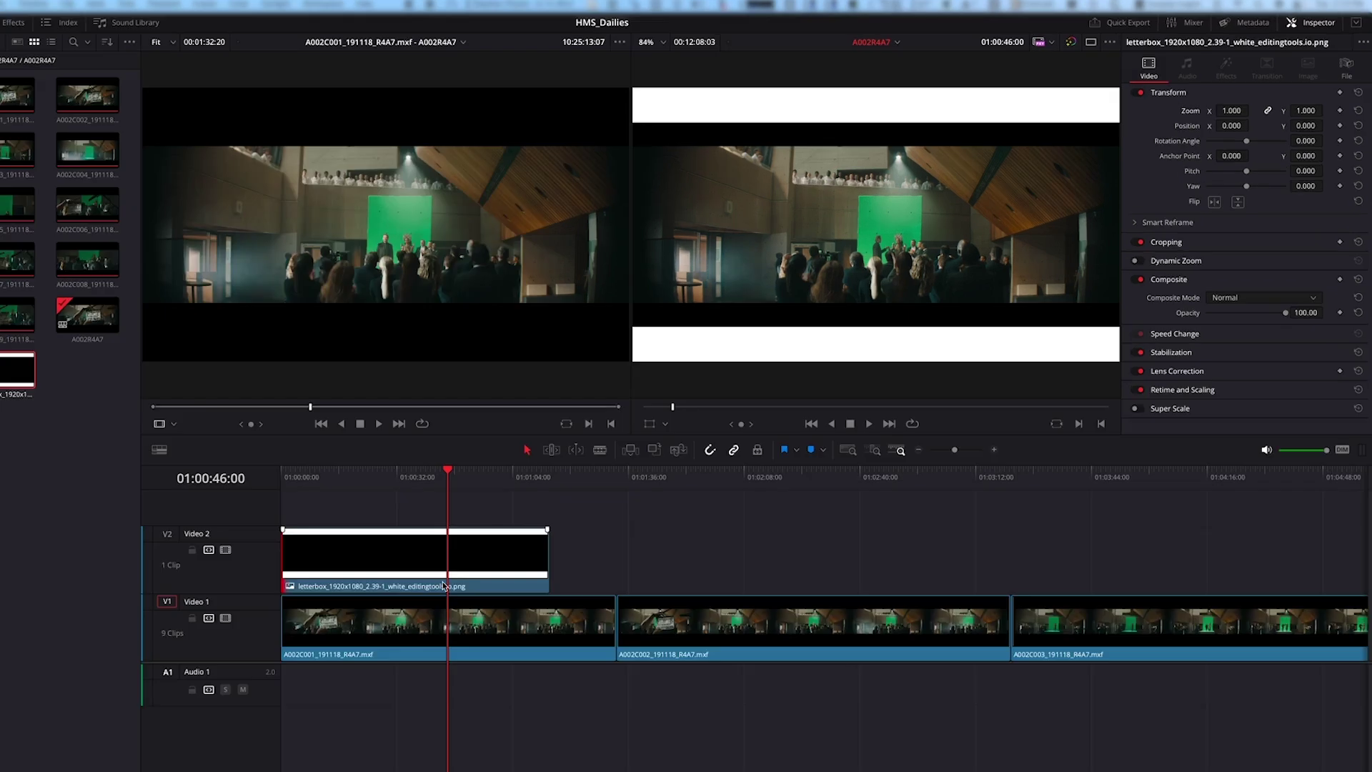
Set A002C001's Inspector Zoom to 1.310 to fill the letterbox, then scrub to check framing.
left_click(444, 616)
left_click_drag(1230, 110, 1252, 110)
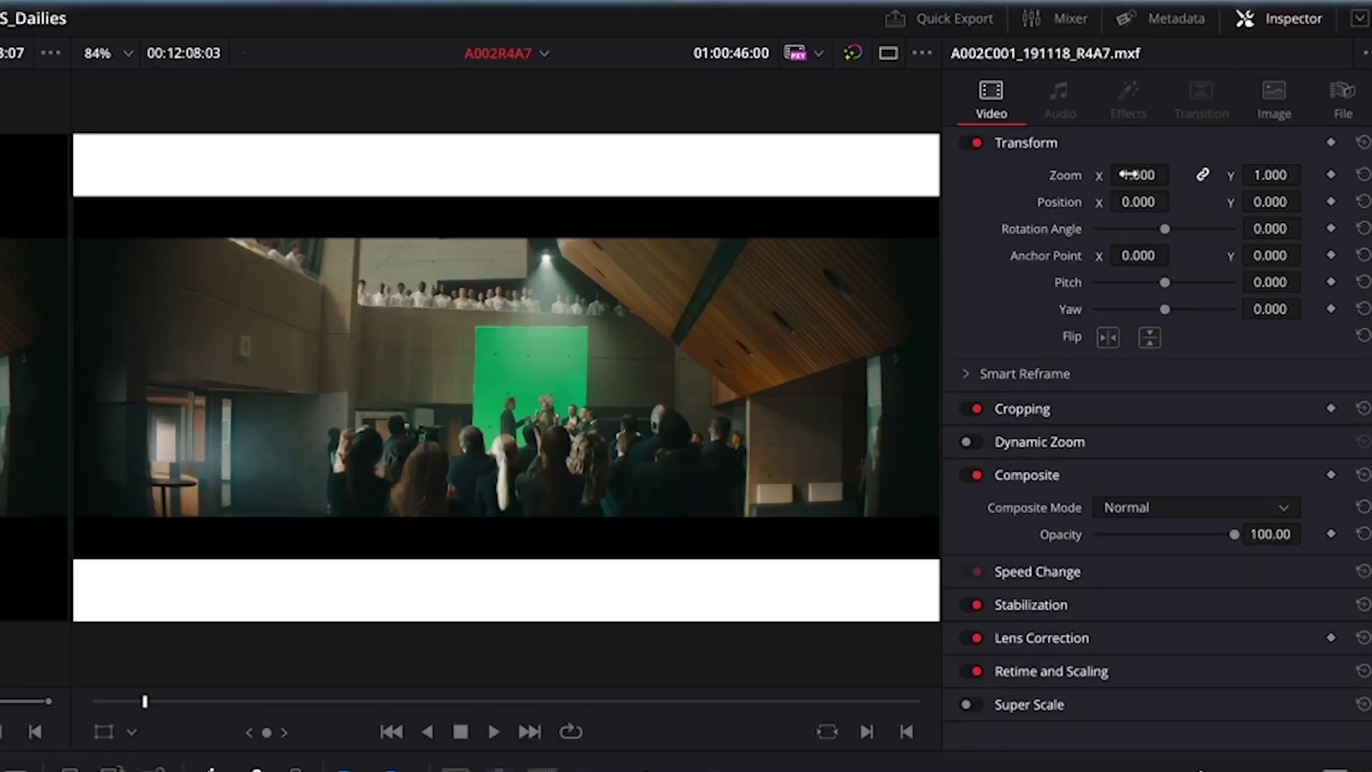
mouse_move(1139, 174)
left_mouse_down()
mouse_move(1192, 175)
mouse_move(1127, 173)
left_mouse_up()
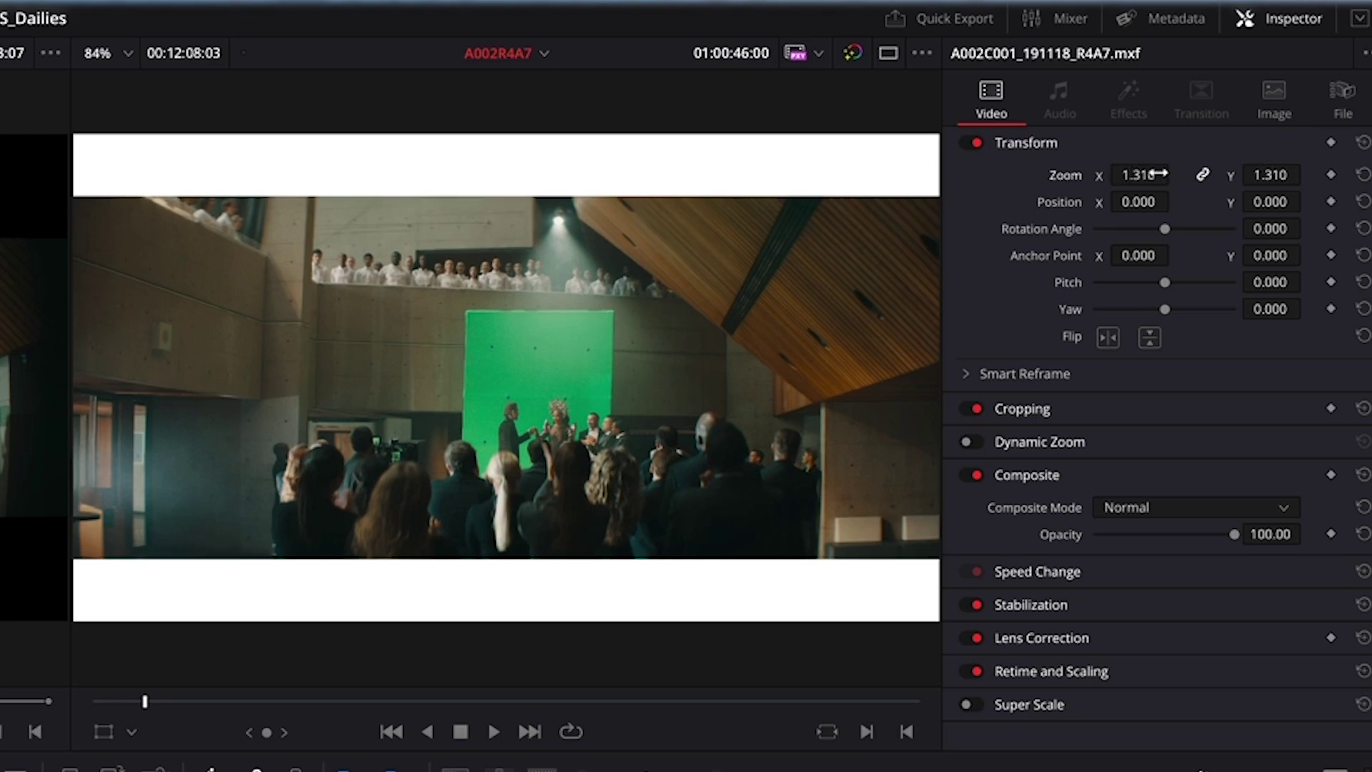
left_click_drag(1128, 173, 1149, 230)
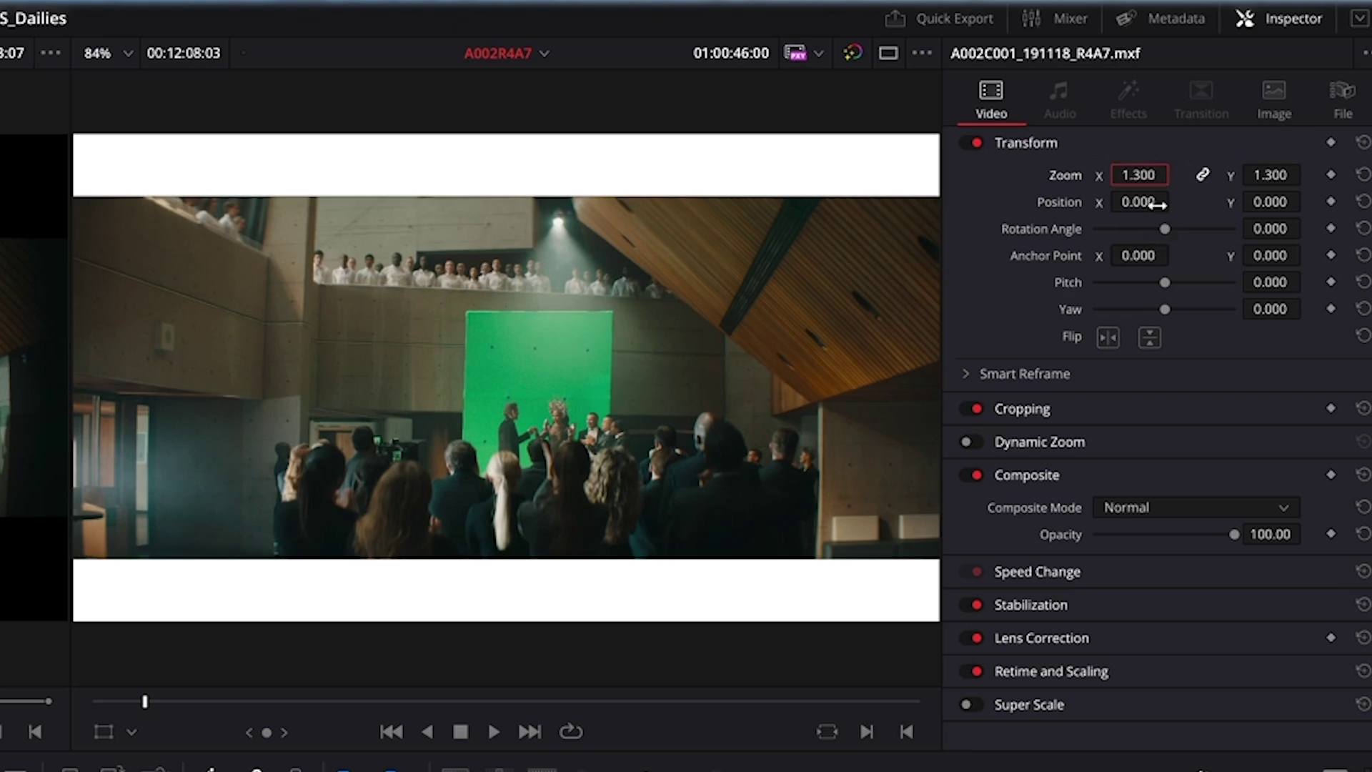
left_click_drag(1138, 175, 1141, 175)
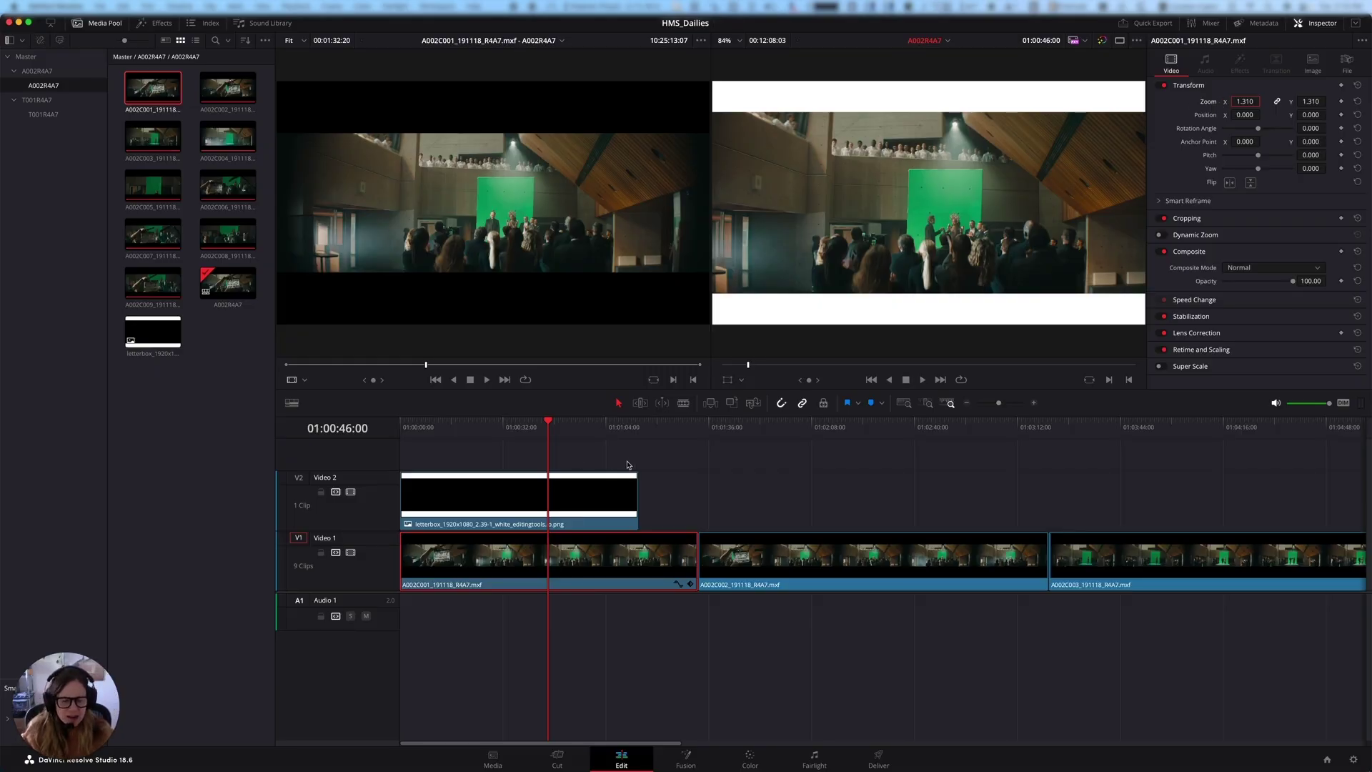
mouse_move(642, 433)
left_mouse_down()
mouse_move(703, 439)
mouse_move(649, 434)
left_mouse_up()
Delete the letterbox clip from Video 2.
left_click(567, 436)
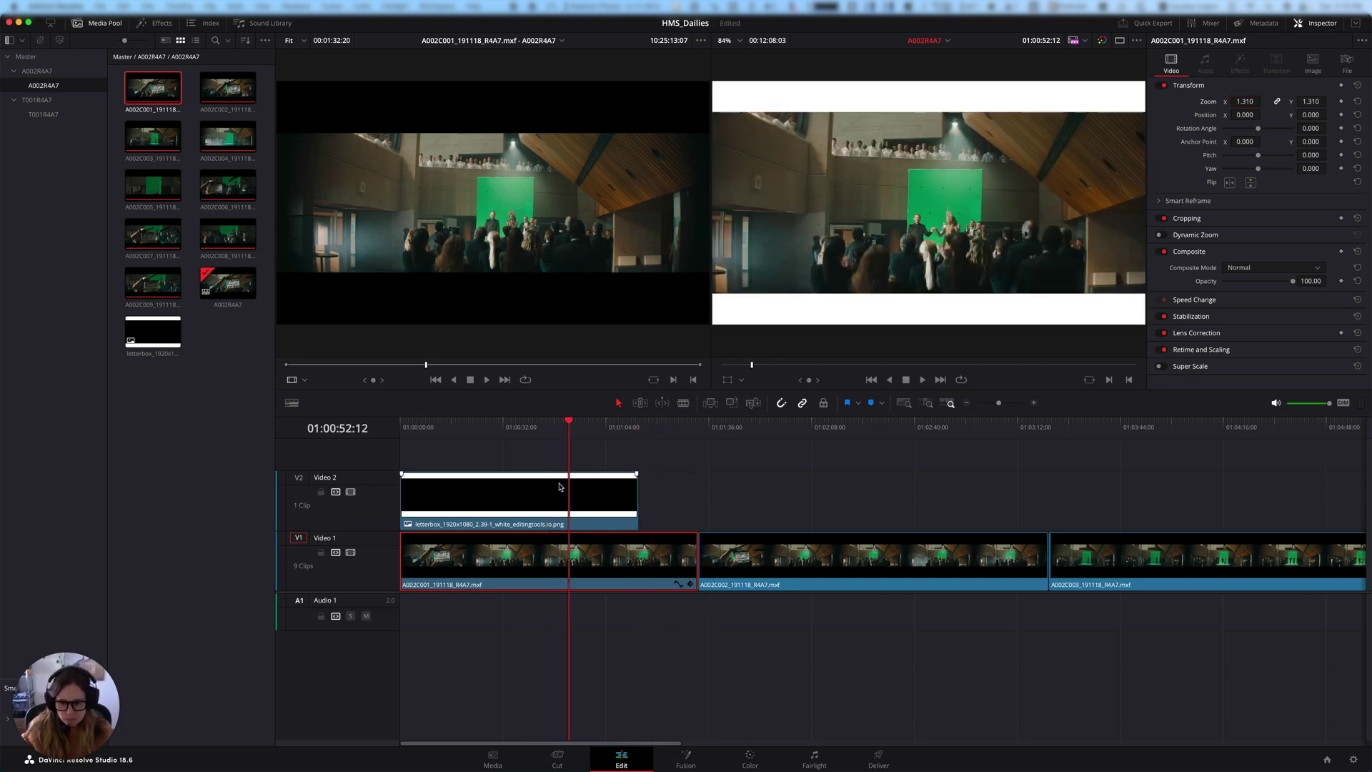
left_click(558, 490)
key("Delete")
Paste A002C001's attributes, including its 1.310 zoom, onto the other eight clips.
left_click(585, 558)
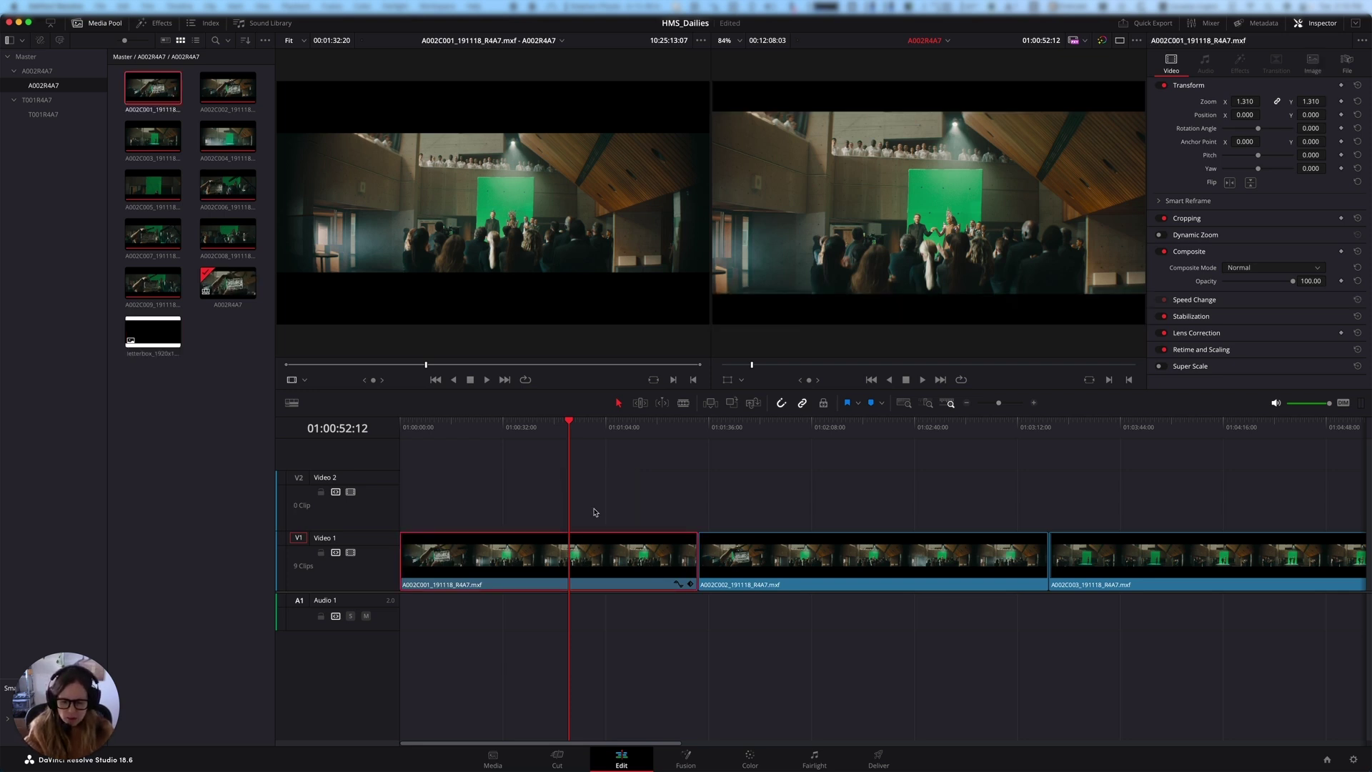
left_click(577, 426)
scroll(573, 468, "down", 5)
scroll(553, 513, "up", 3)
scroll(565, 524, "down", 1)
left_click_drag(511, 505, 992, 579)
right_click(586, 556)
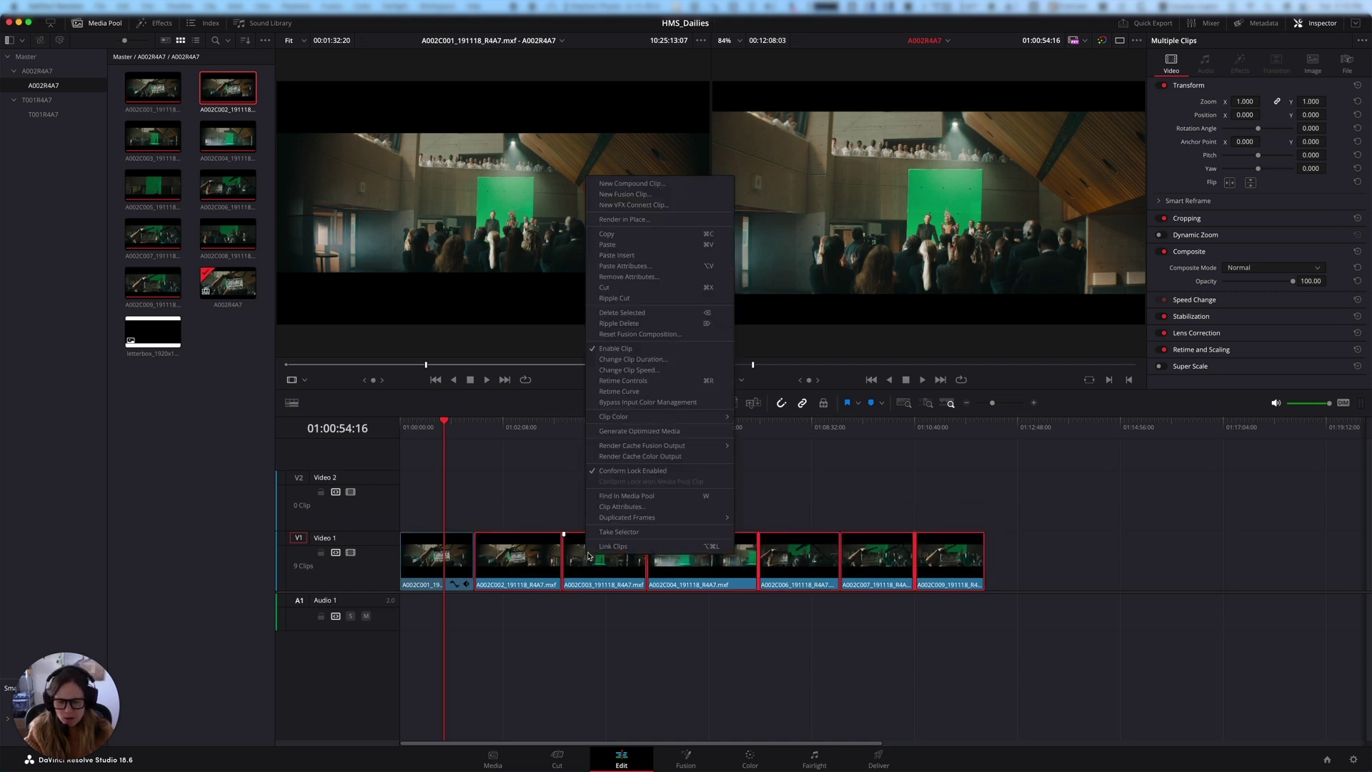
left_click(622, 266)
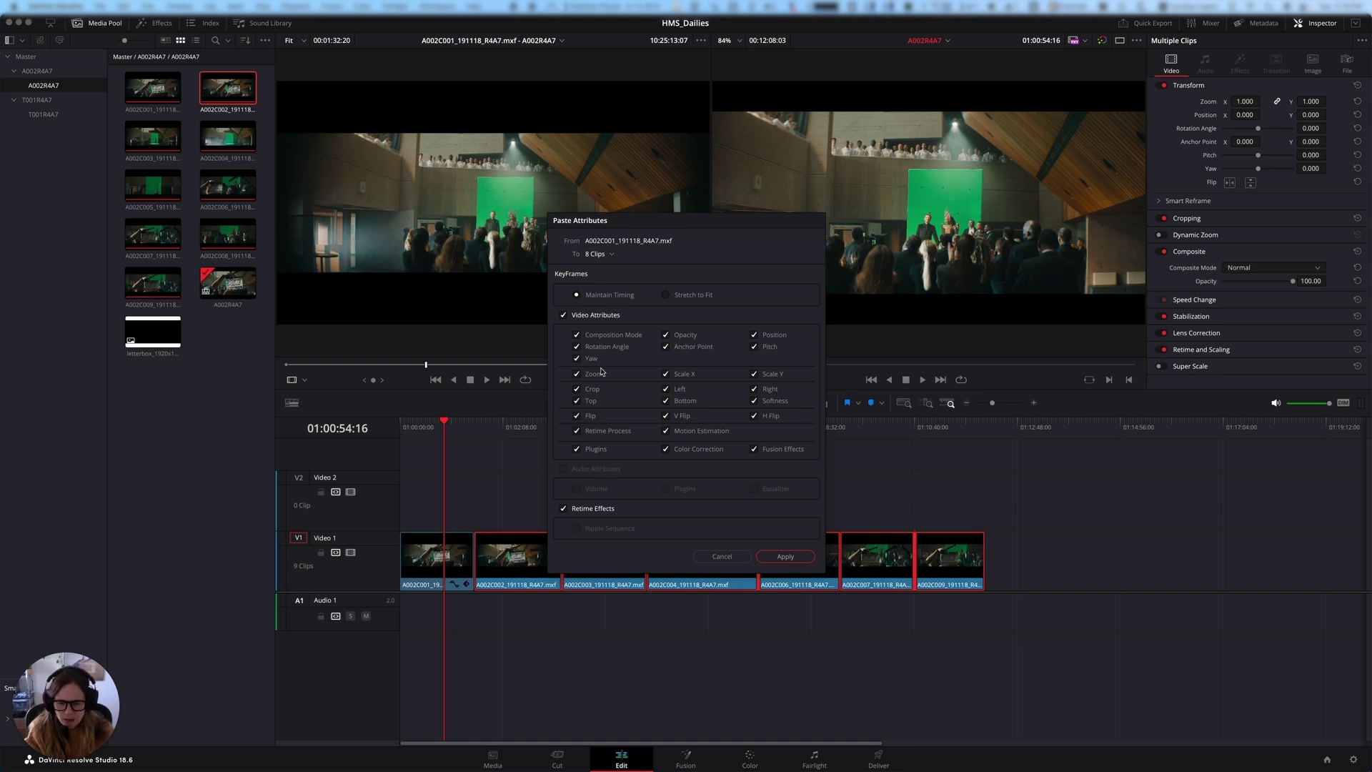
left_click(790, 556)
left_click_drag(468, 429, 439, 461)
Zoom the timeline in and out until all nine clips fit in view.
left_click(461, 465)
key("super+equal")
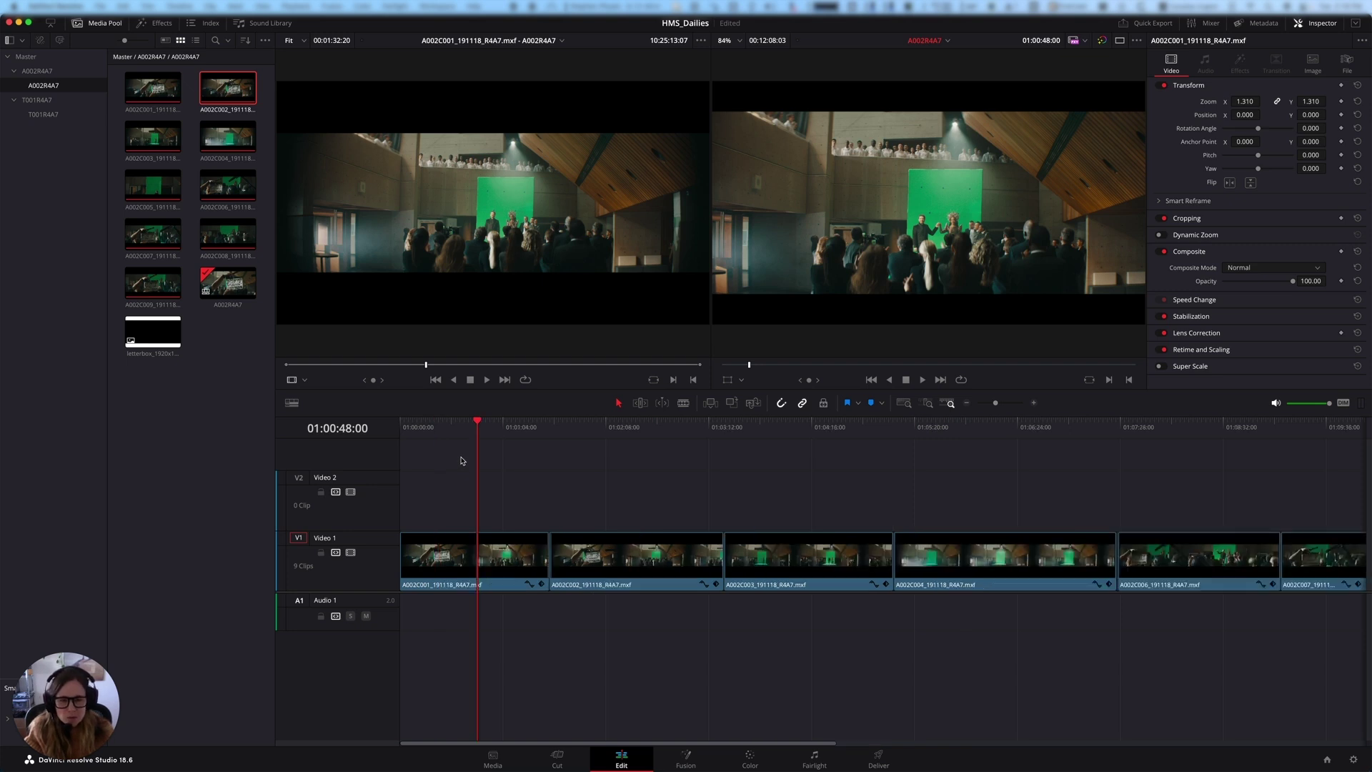
key("super+minus")
key("super+equal")
key("super+minus")
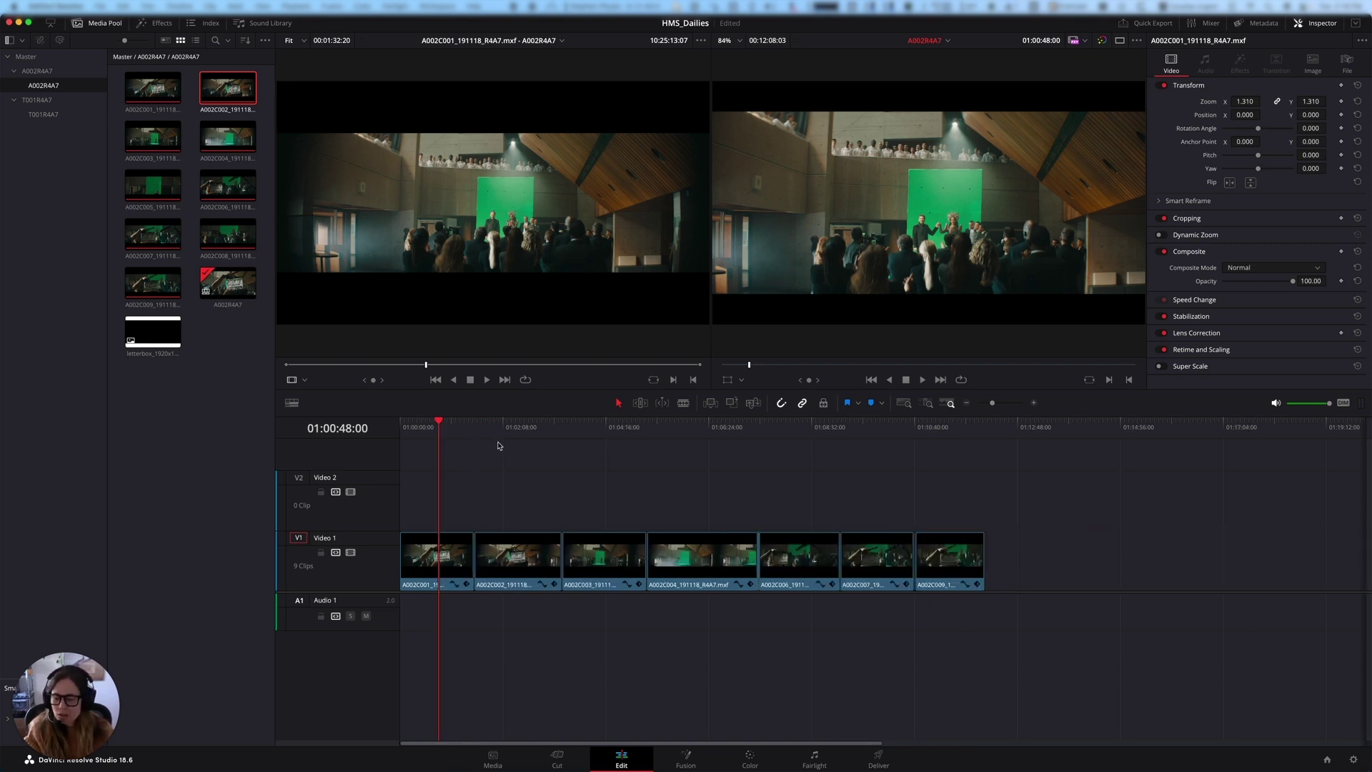
Scrub through the dailies and park the playhead on A002C002 to confirm the 1.310 zoom.
left_click_drag(499, 446, 427, 479)
scroll(454, 476, "down", 2)
scroll(475, 476, "up", 3)
scroll(472, 473, "down", 1)
mouse_move(445, 429)
left_mouse_down()
mouse_move(741, 435)
mouse_move(441, 432)
mouse_move(549, 440)
mouse_move(531, 450)
left_mouse_up()
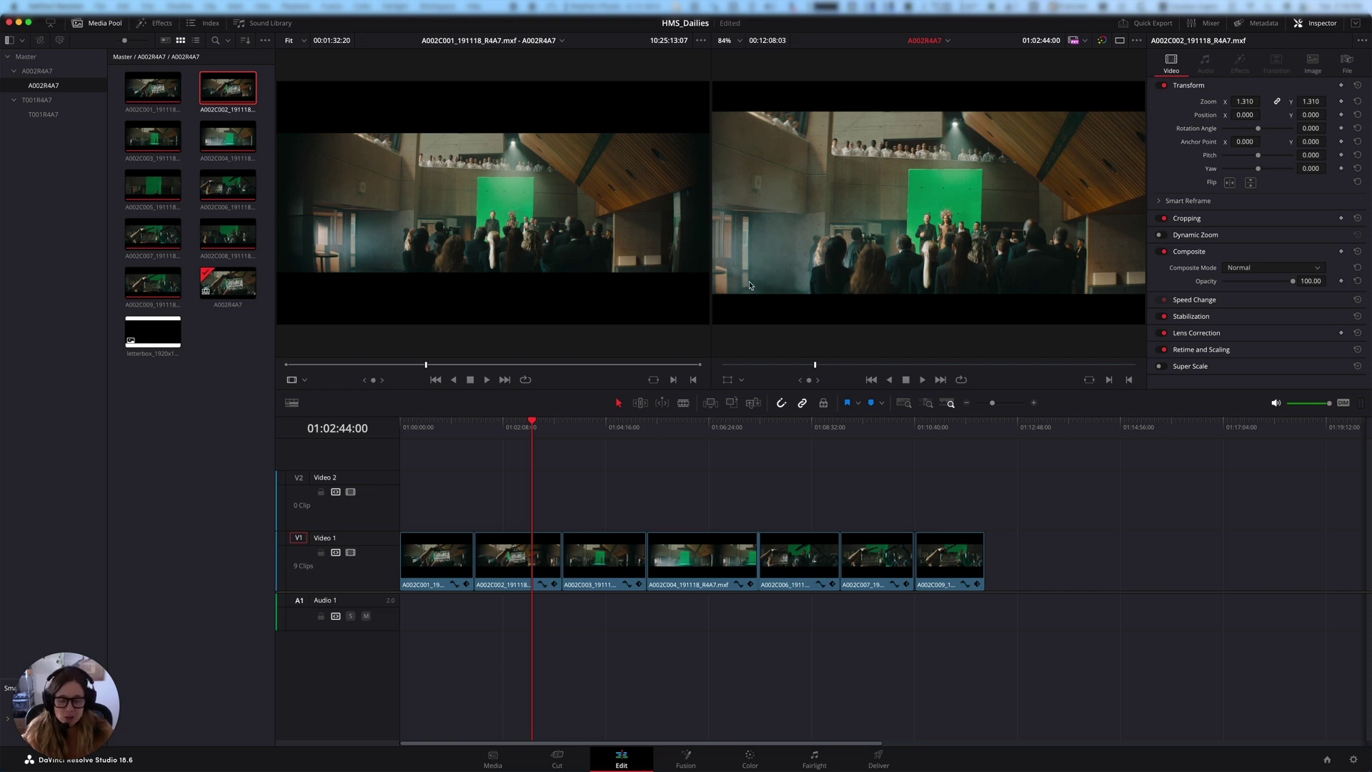
mouse_move(501, 426)
left_mouse_down()
mouse_move(462, 427)
mouse_move(512, 427)
left_mouse_up()
In Data Burn-In's Project tab, enable Source Timecode, Source Clip Name and Reel Name, previewing on A002C003.
left_click(437, 6)
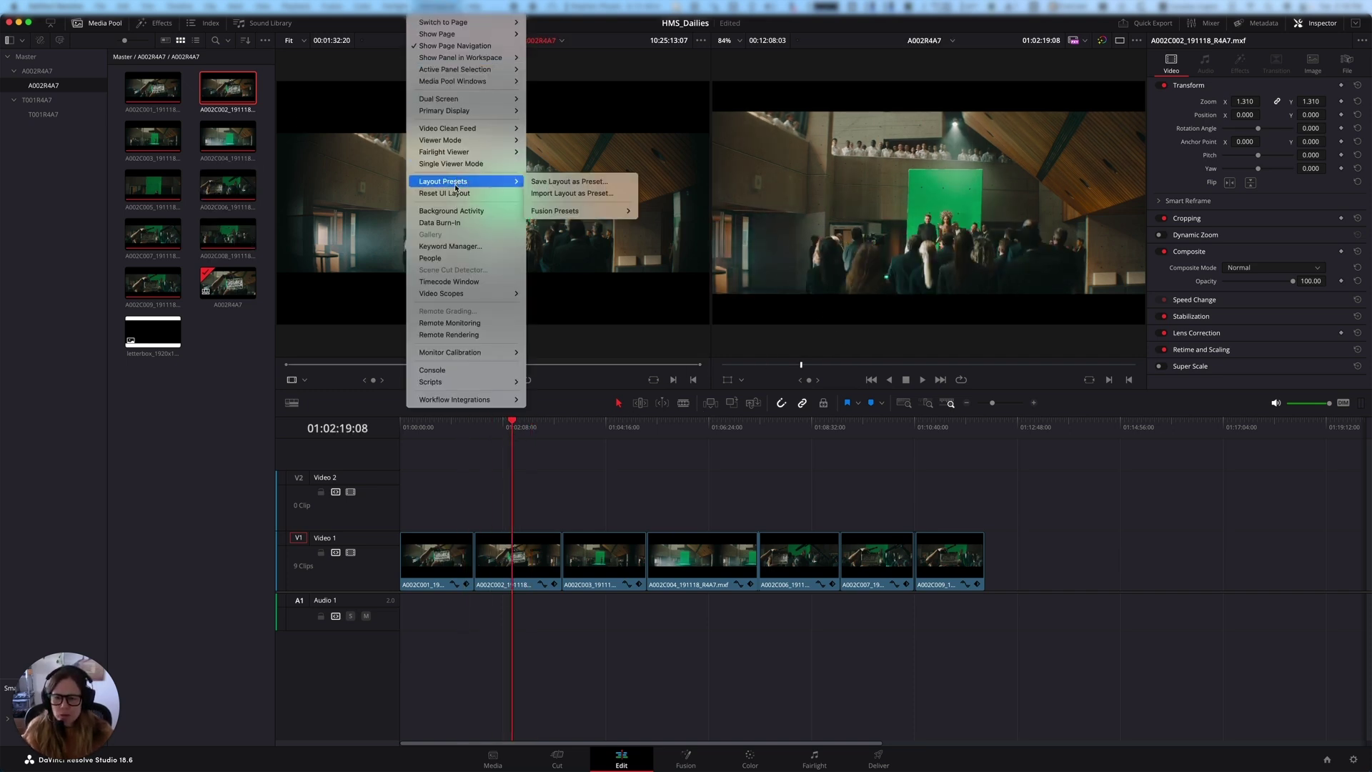
left_click(451, 226)
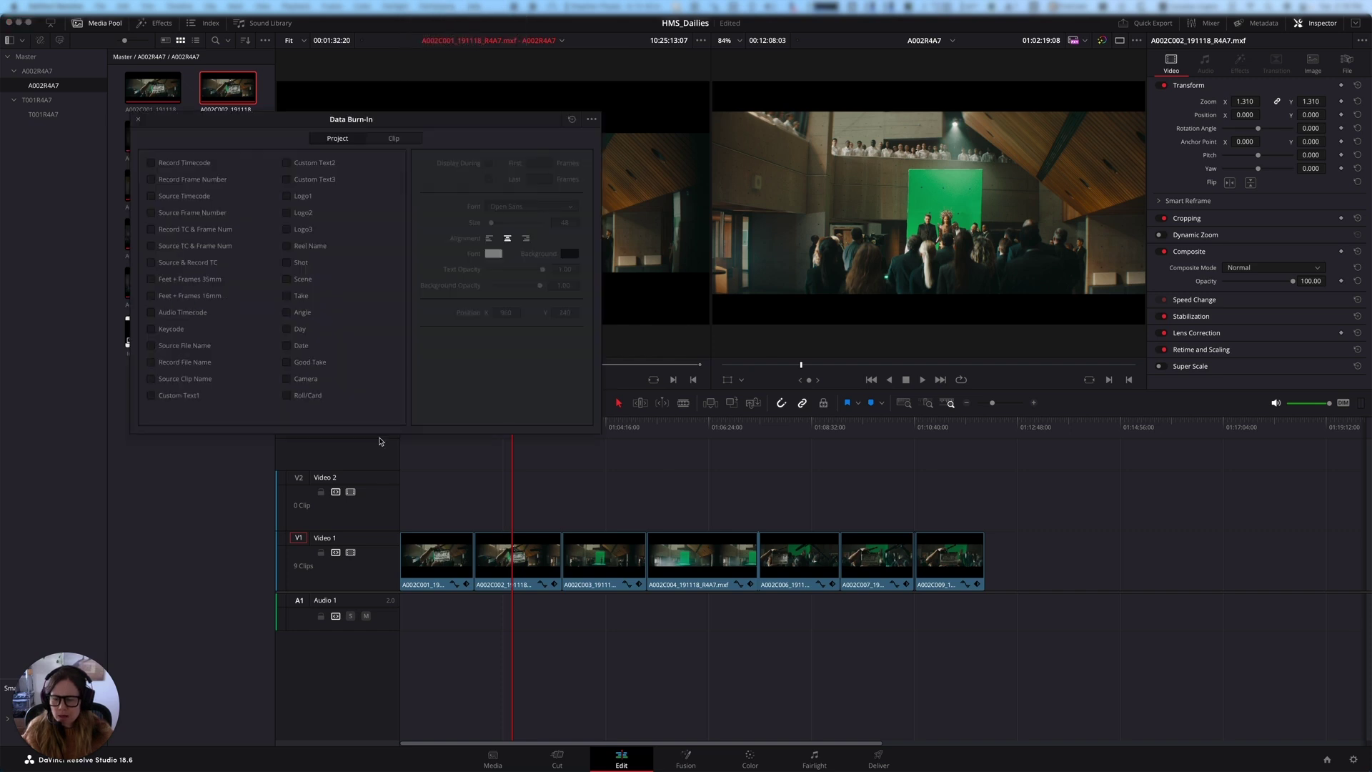
left_click_drag(450, 123, 492, 146)
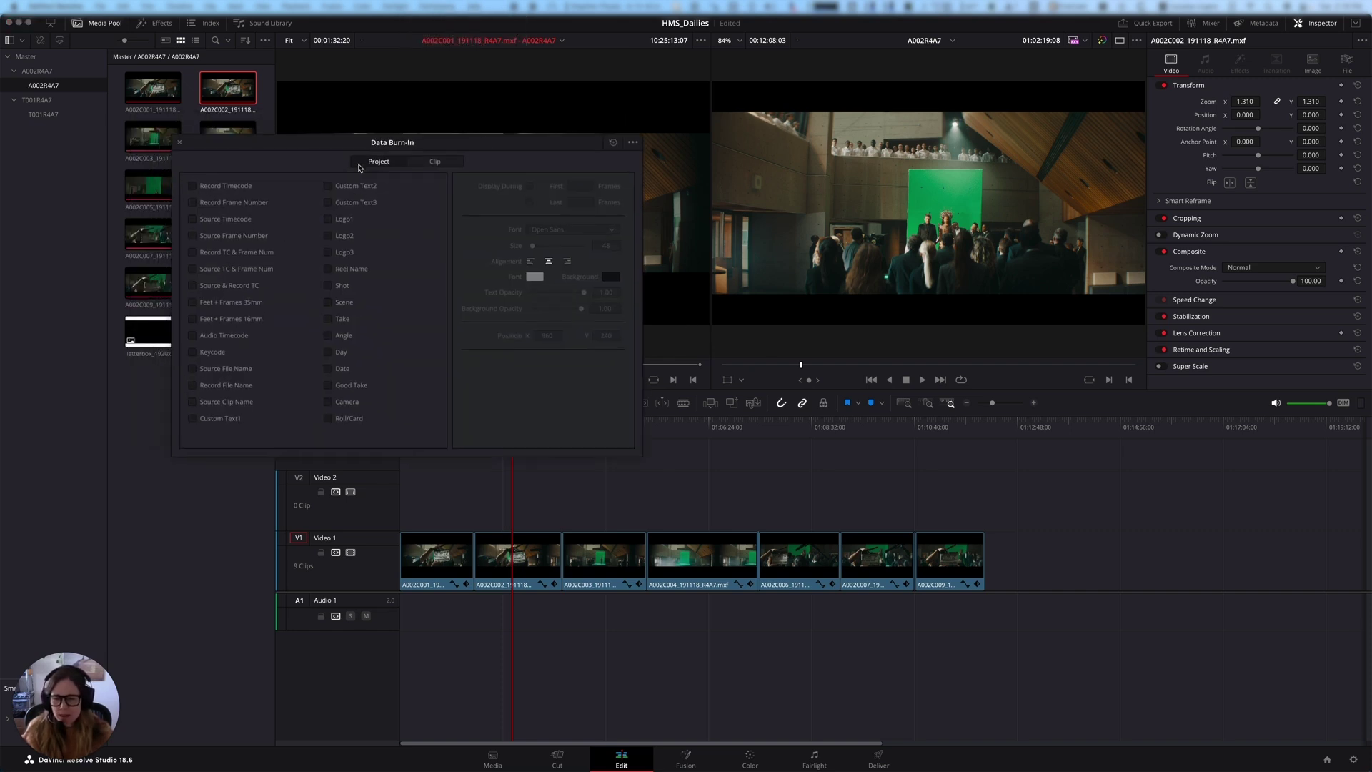
left_click(430, 165)
left_click(399, 165)
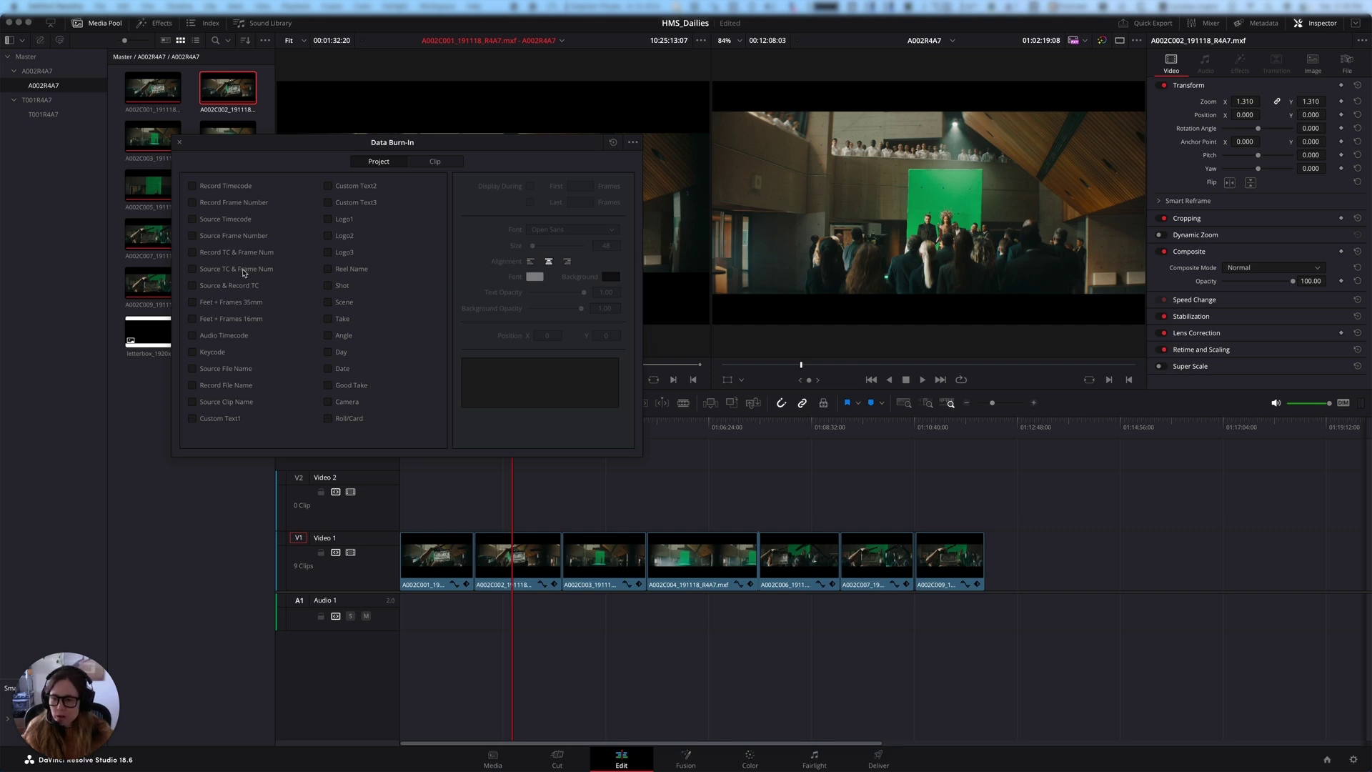
left_click(192, 220)
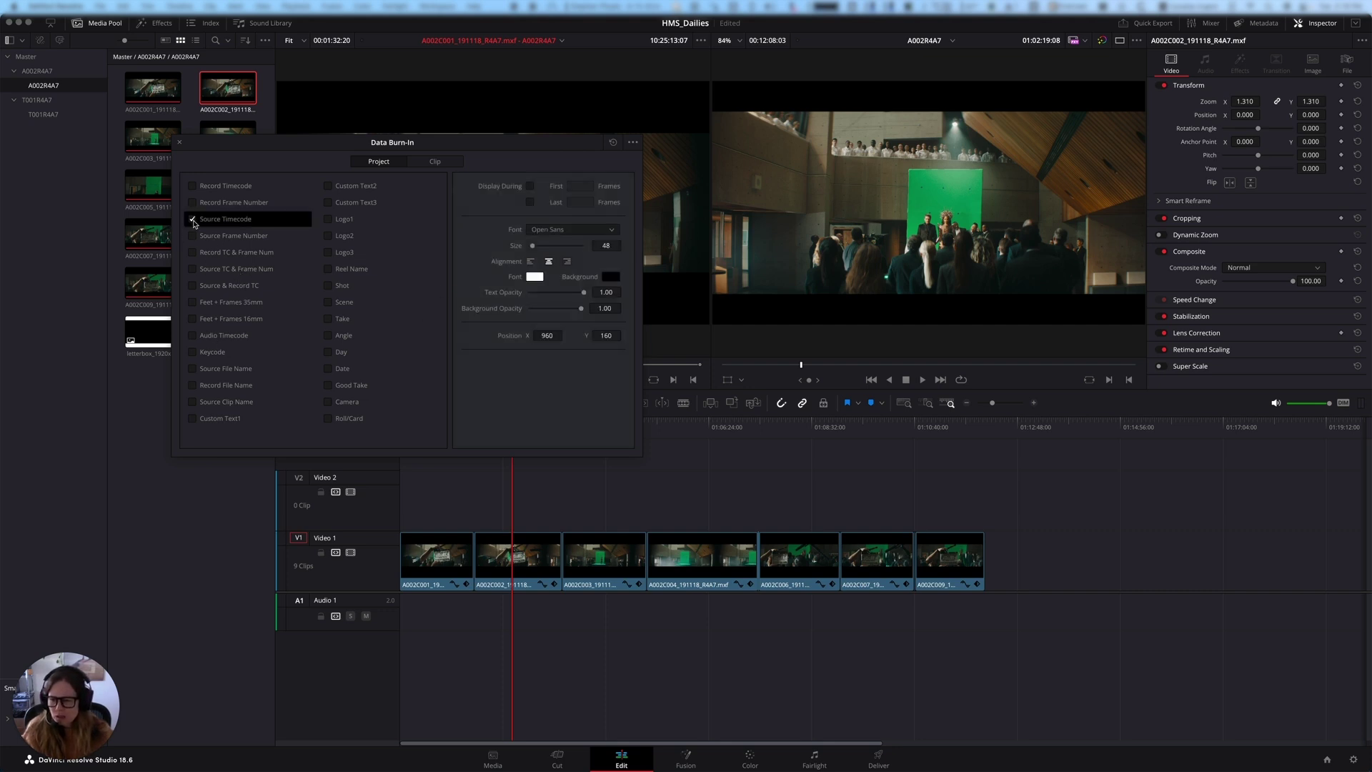
left_click(192, 402)
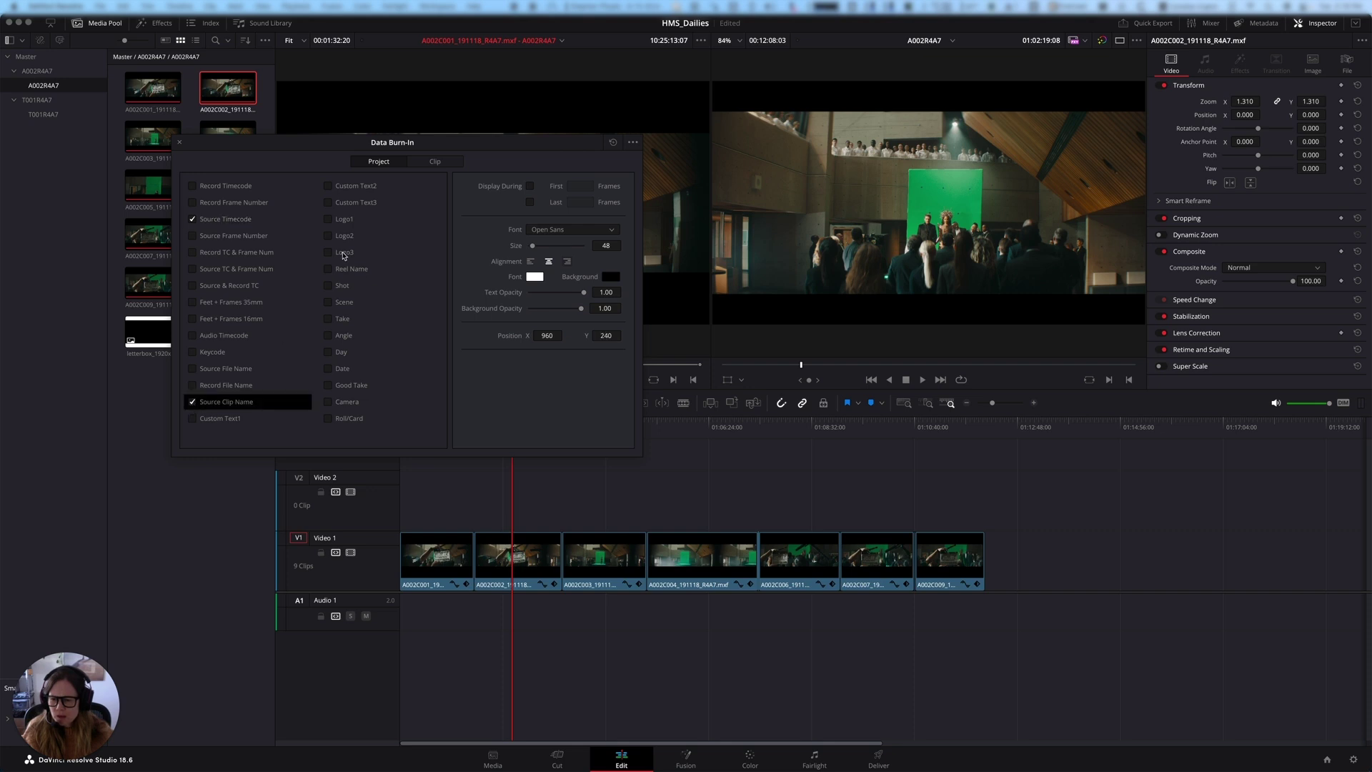
left_click(326, 268)
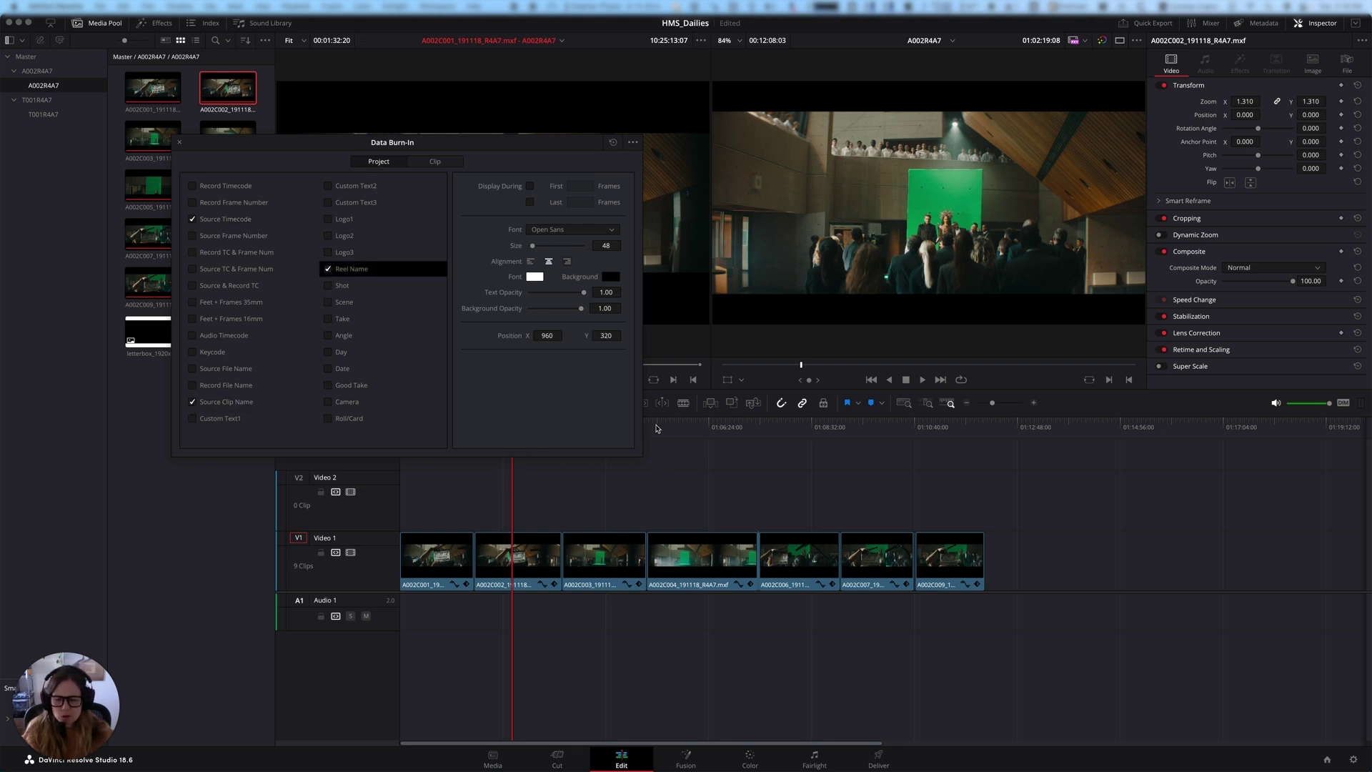
left_click_drag(657, 428, 591, 429)
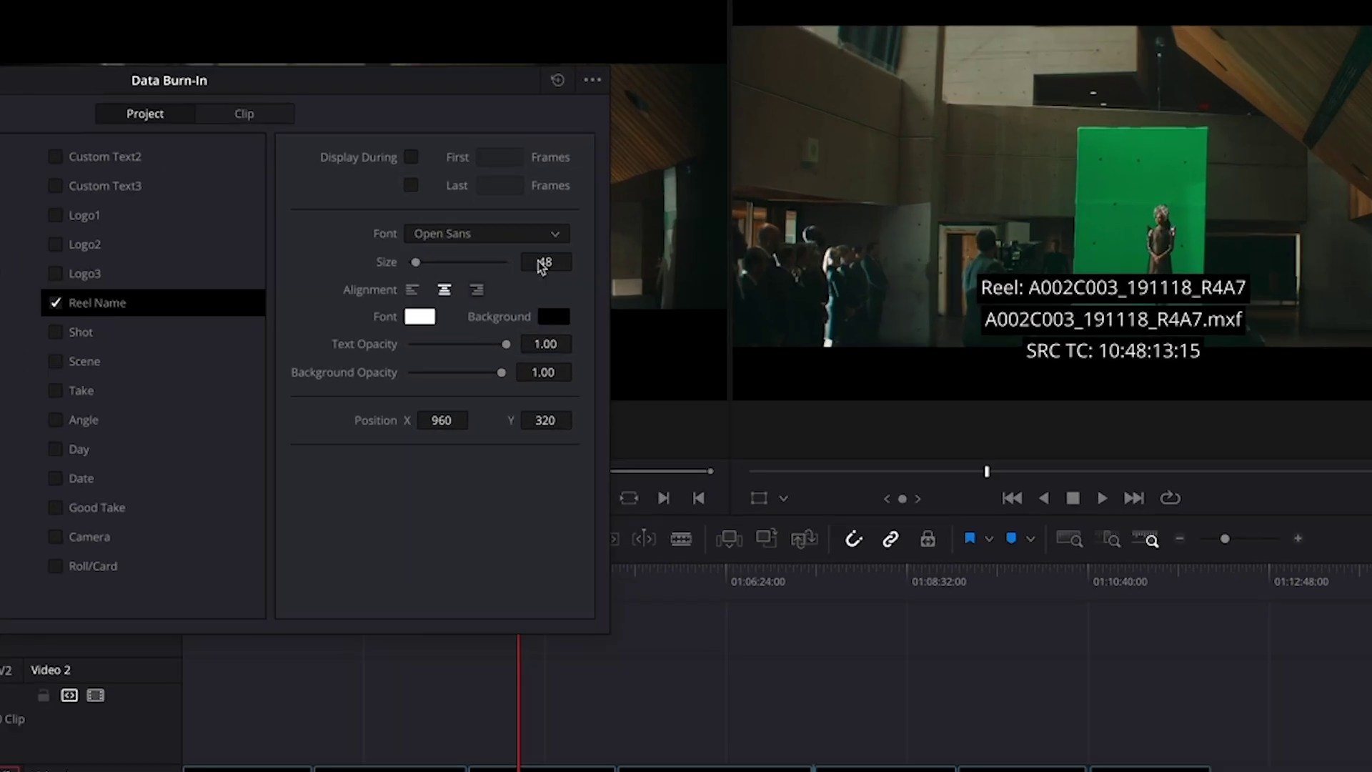
Shrink the burn-in text to size 20 and move the reel name to the frame bottom.
mouse_move(608, 249)
left_mouse_down()
mouse_move(624, 245)
mouse_move(577, 263)
left_mouse_up()
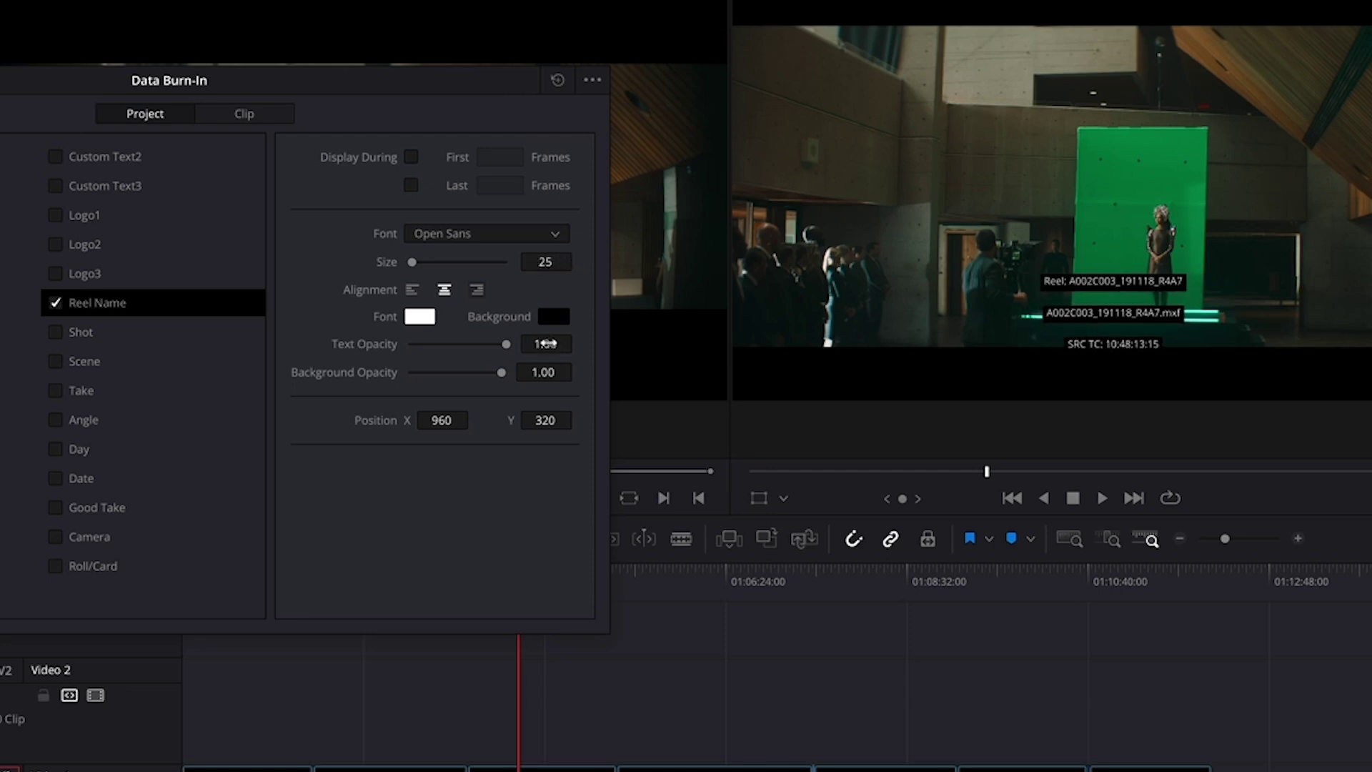
mouse_move(537, 420)
left_mouse_down()
mouse_move(500, 420)
mouse_move(570, 420)
mouse_move(546, 421)
left_mouse_up()
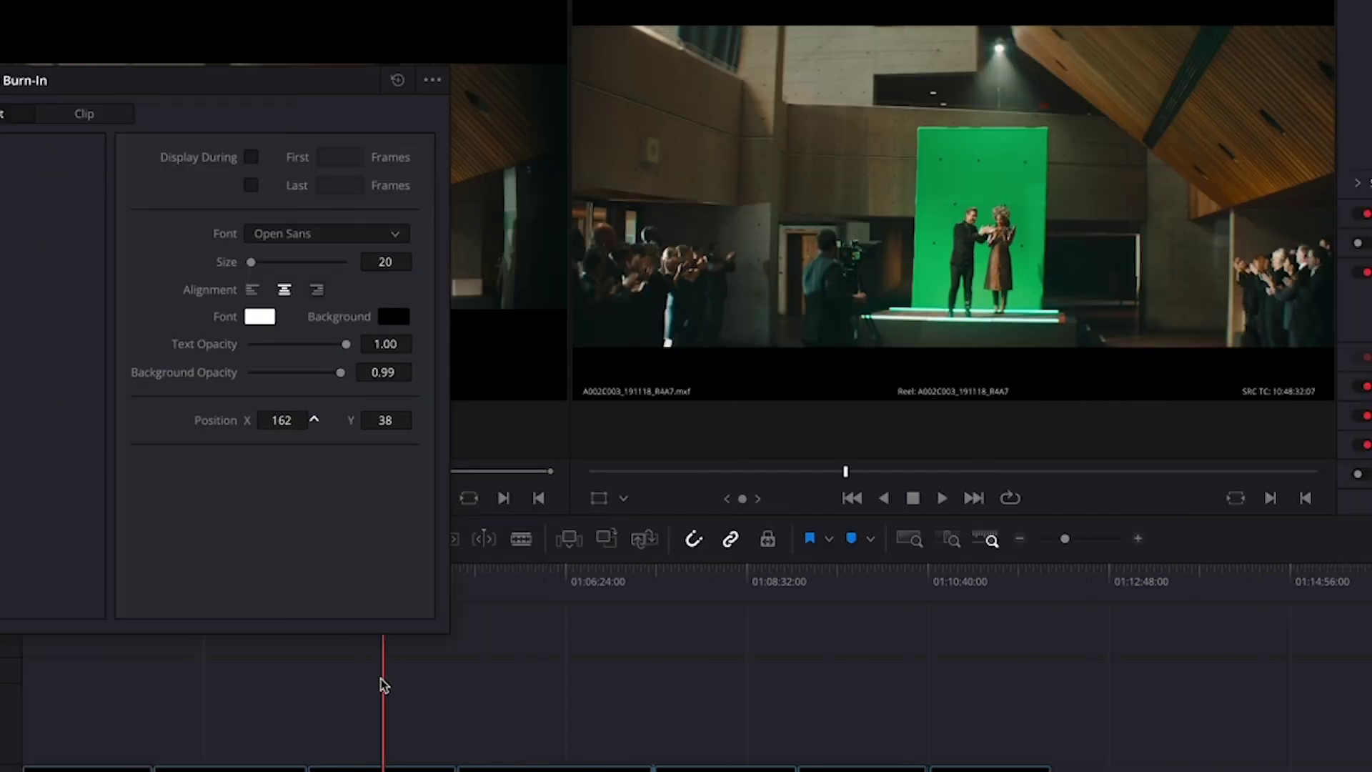
mouse_move(539, 679)
left_mouse_down()
mouse_move(620, 689)
mouse_move(585, 694)
left_mouse_up()
left_click_drag(426, 695, 566, 724)
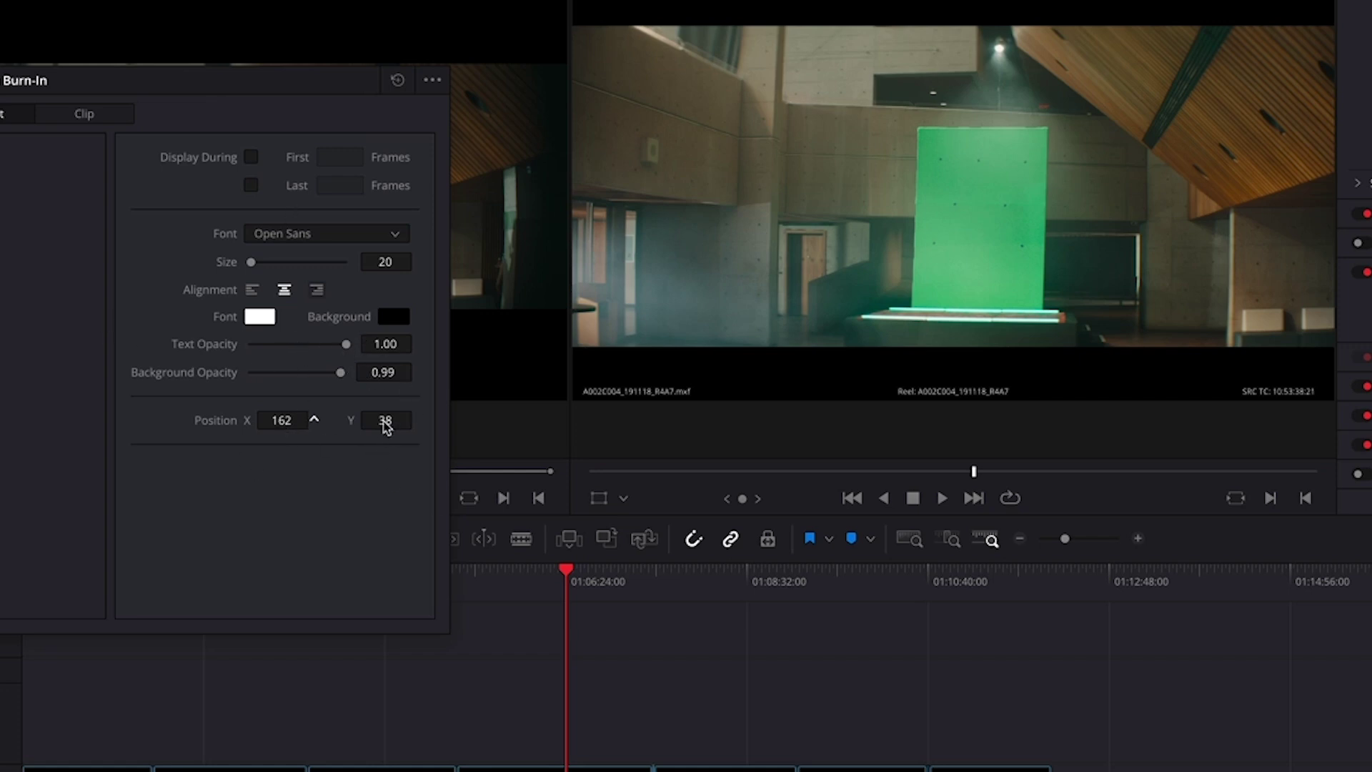
Reposition the clip name burn-in, then check the layout on the green-screen stage shot.
left_click_drag(386, 420, 480, 432)
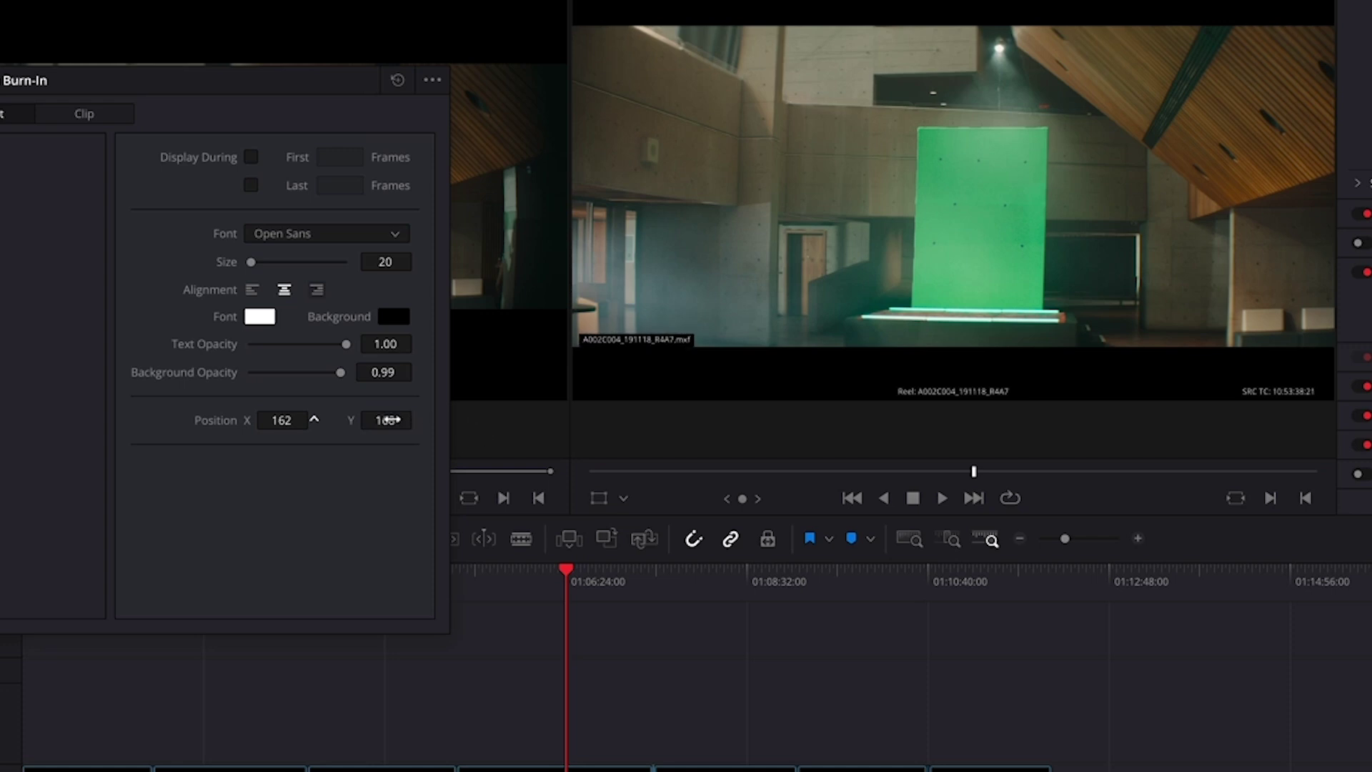
mouse_move(389, 376)
left_mouse_down()
mouse_move(369, 373)
mouse_move(378, 343)
mouse_move(359, 343)
mouse_move(469, 379)
mouse_move(1284, 395)
mouse_move(368, 399)
mouse_move(443, 419)
mouse_move(286, 450)
left_mouse_up()
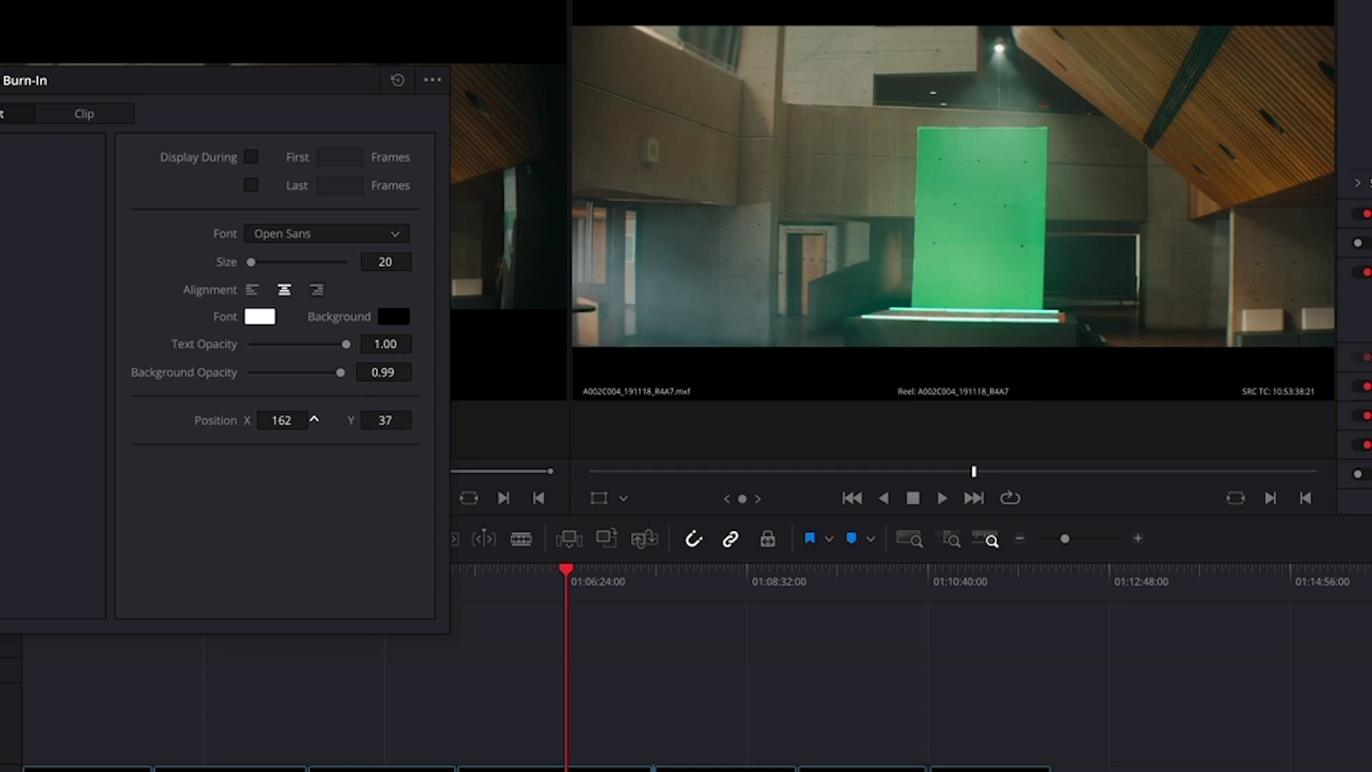
left_click(432, 79)
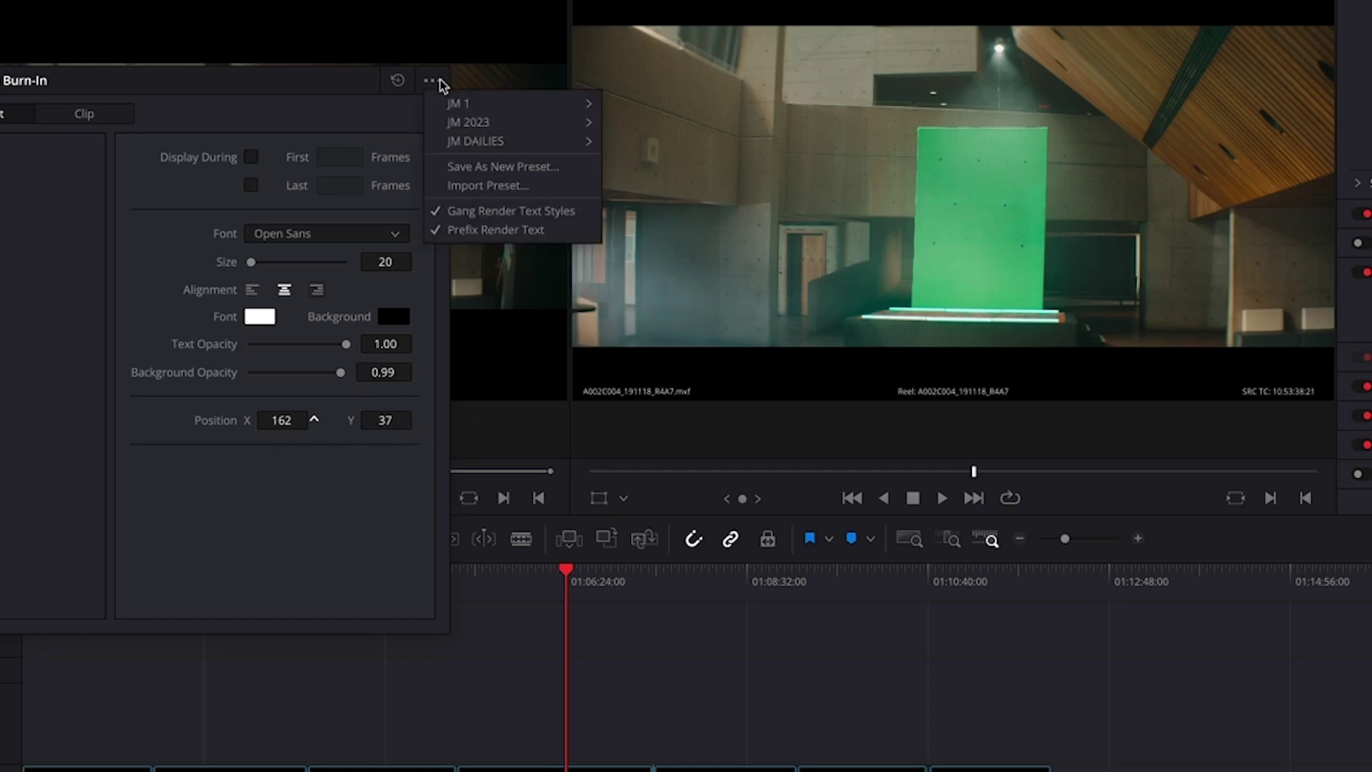
left_click(333, 95)
left_click(595, 592)
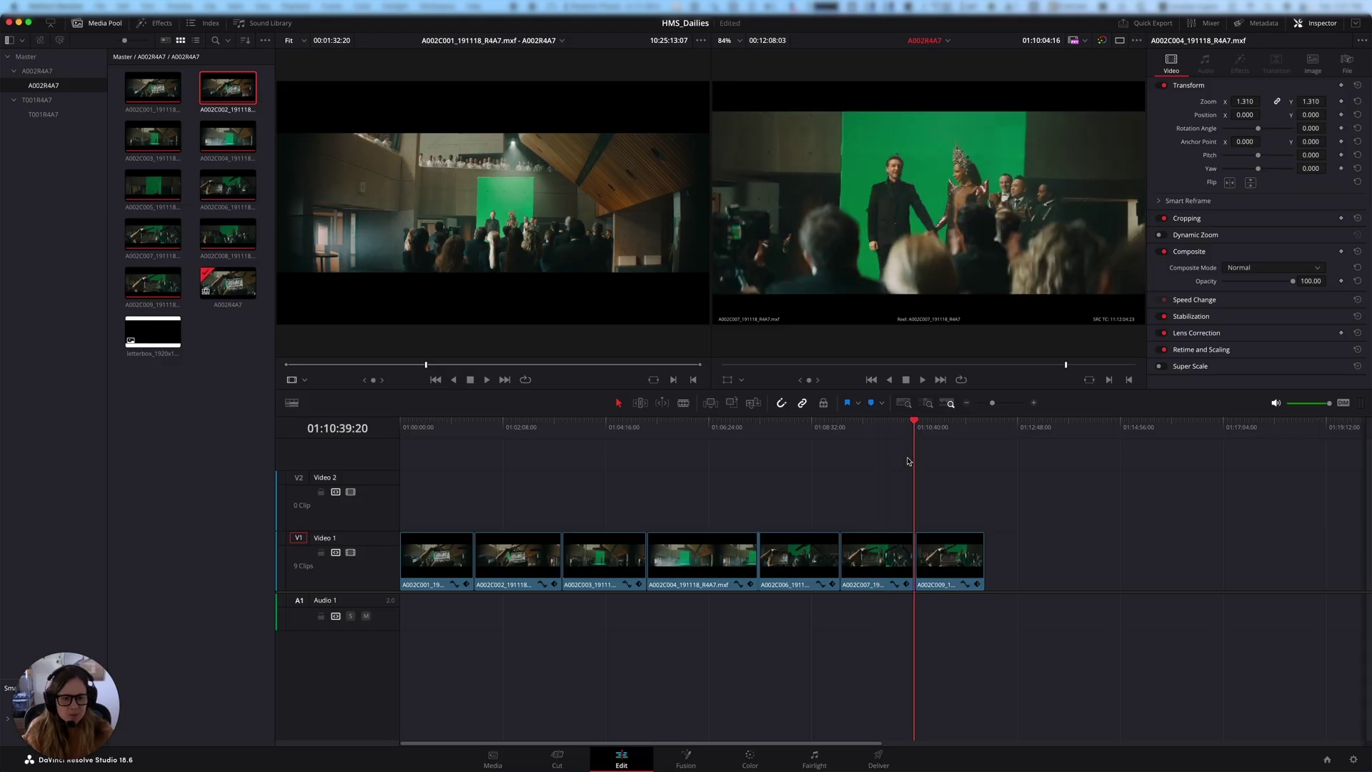
left_click_drag(909, 461, 819, 502)
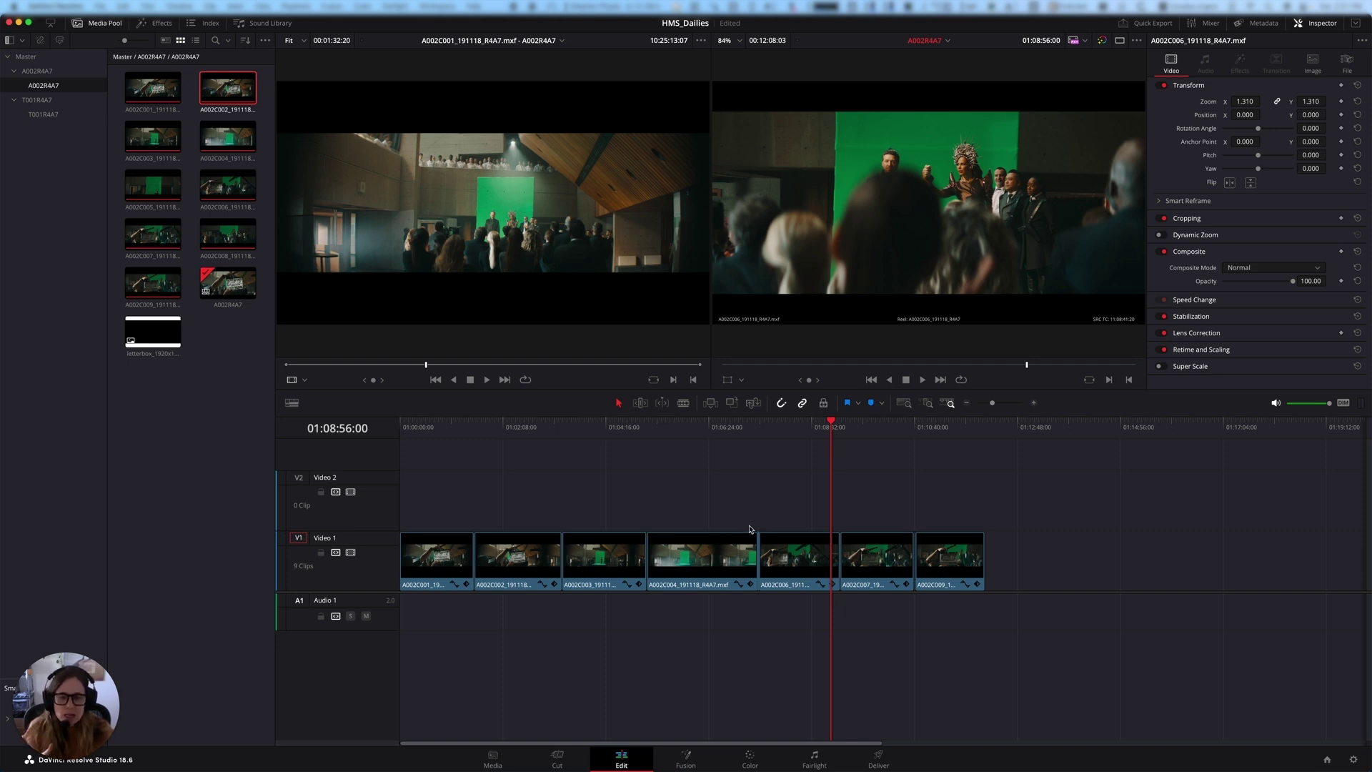
Switch to the Deliver page and scrub the timeline to preview the clips.
left_click(879, 760)
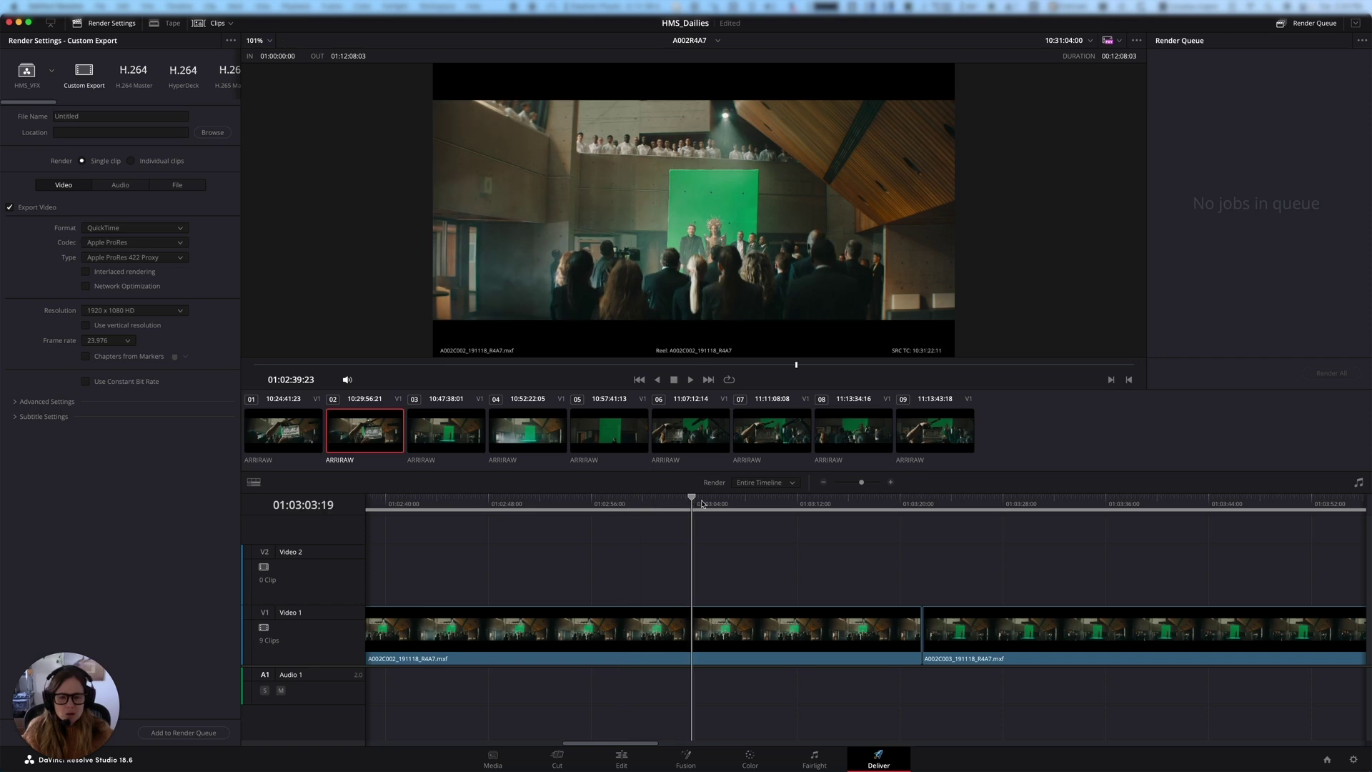
left_click_drag(689, 529, 398, 529)
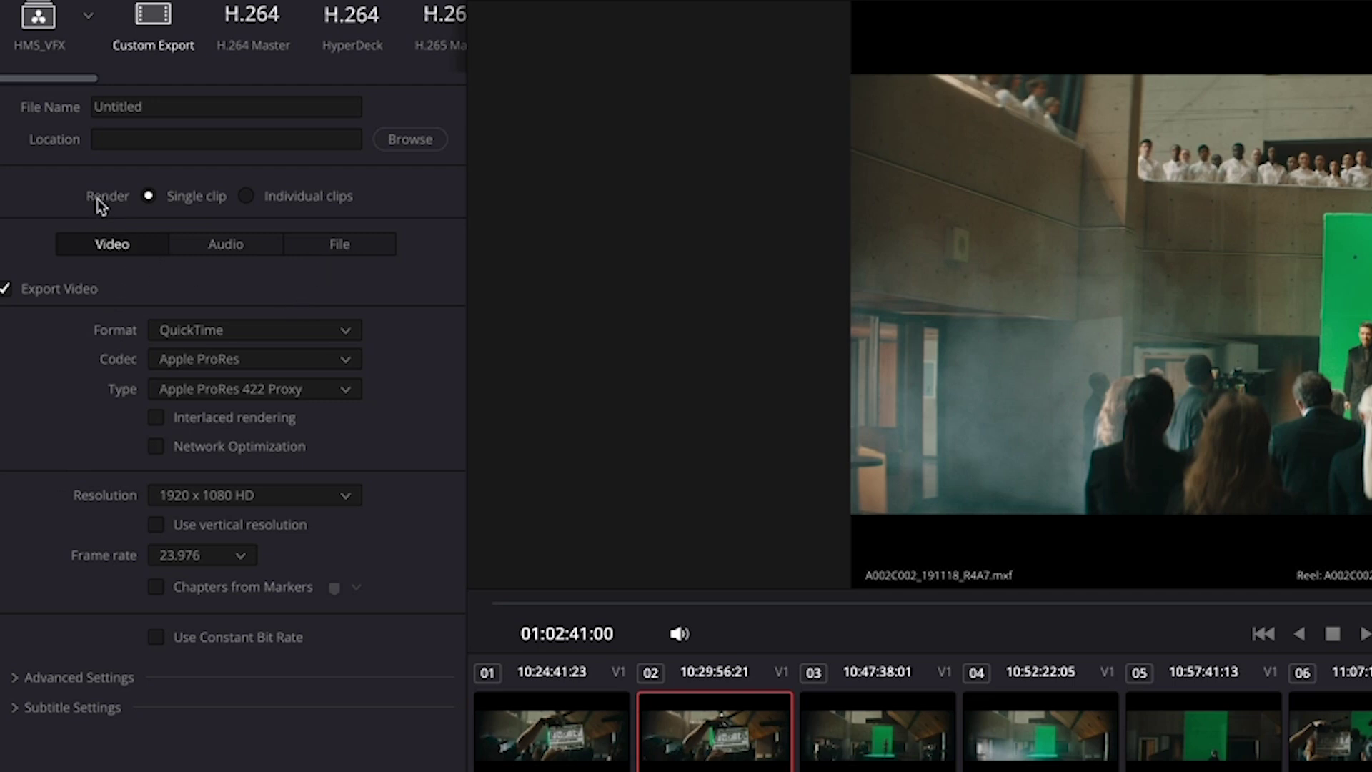
Render individual clips as QuickTime Apple ProRes 422 Proxy at 1920 x 1080 HD.
left_click(246, 197)
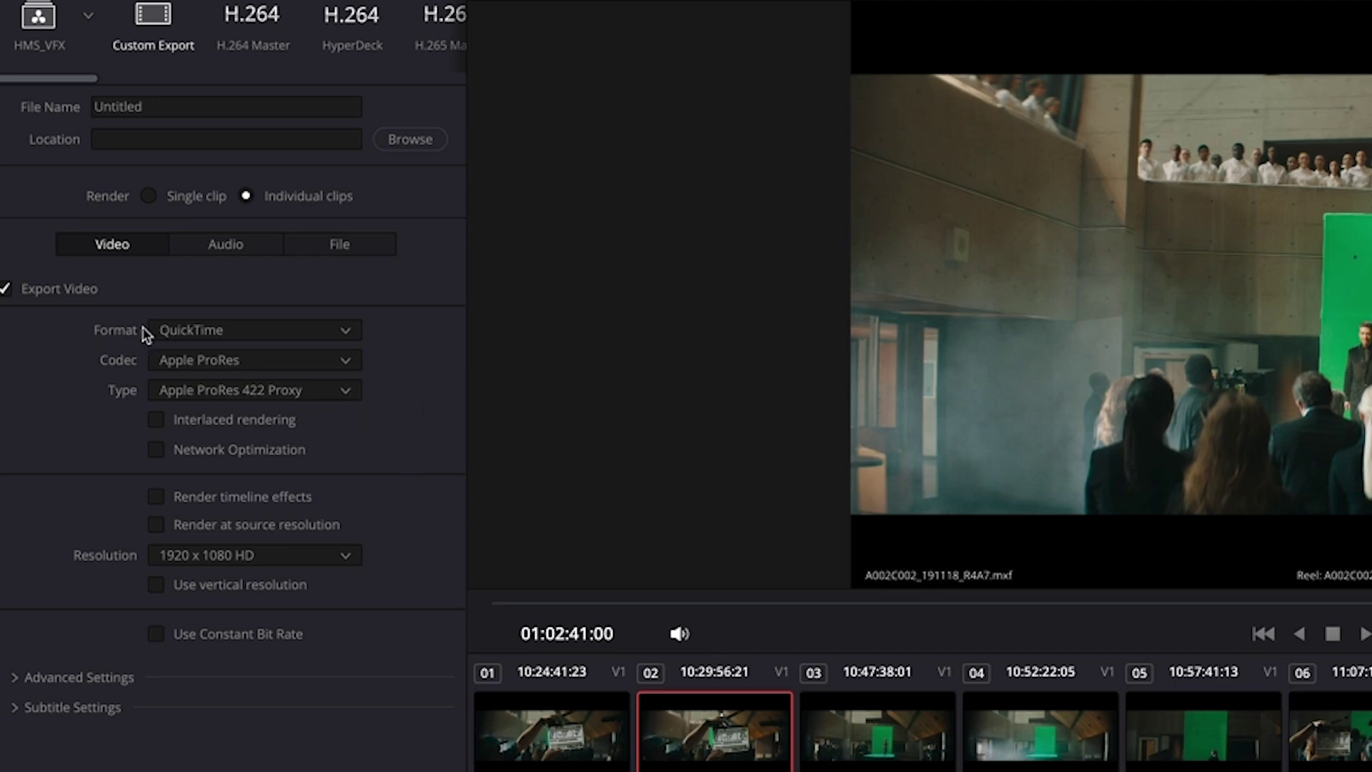
left_click(217, 330)
left_click(221, 331)
left_click(234, 361)
left_click(238, 389)
left_click(238, 391)
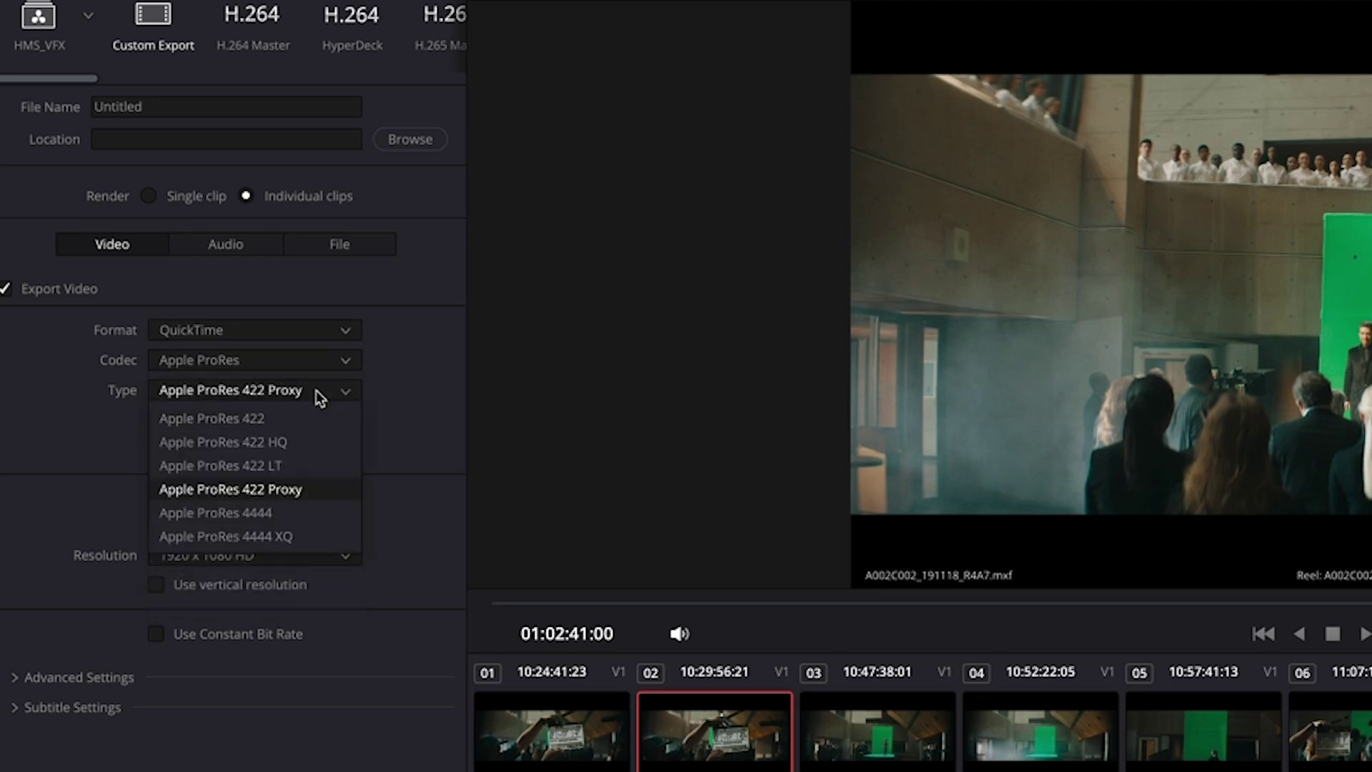
left_click(297, 492)
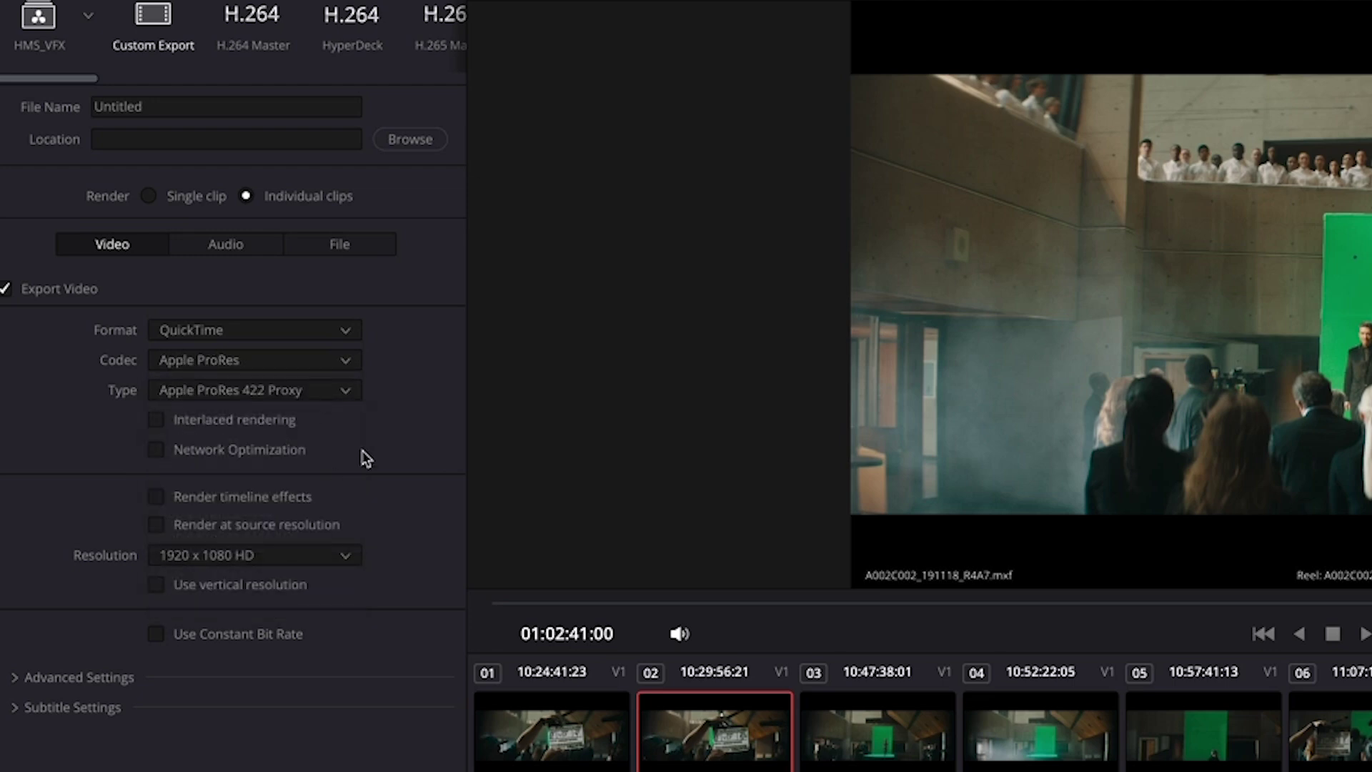
left_click(321, 397)
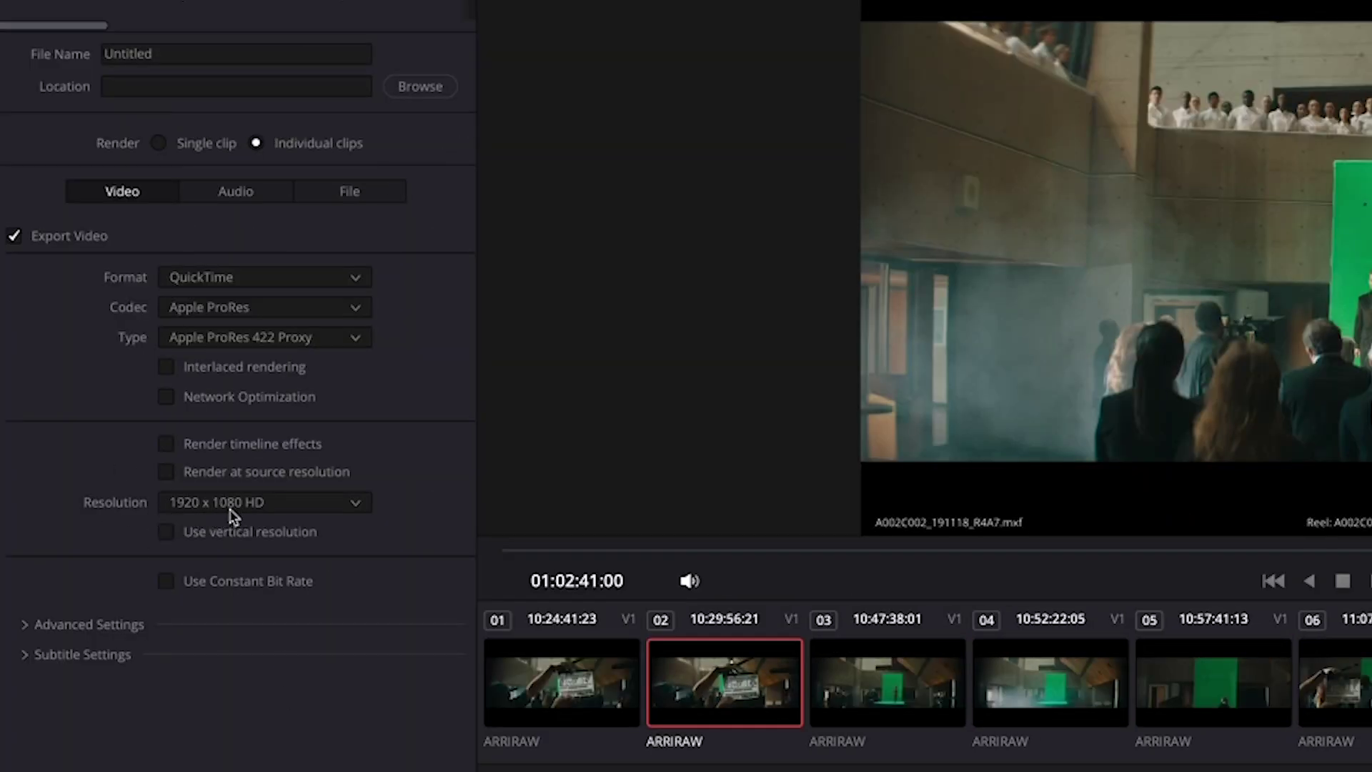
left_click(243, 509)
left_click(252, 507)
Expand Advanced Settings and keep Data burn-in set to Same as project.
left_click(33, 624)
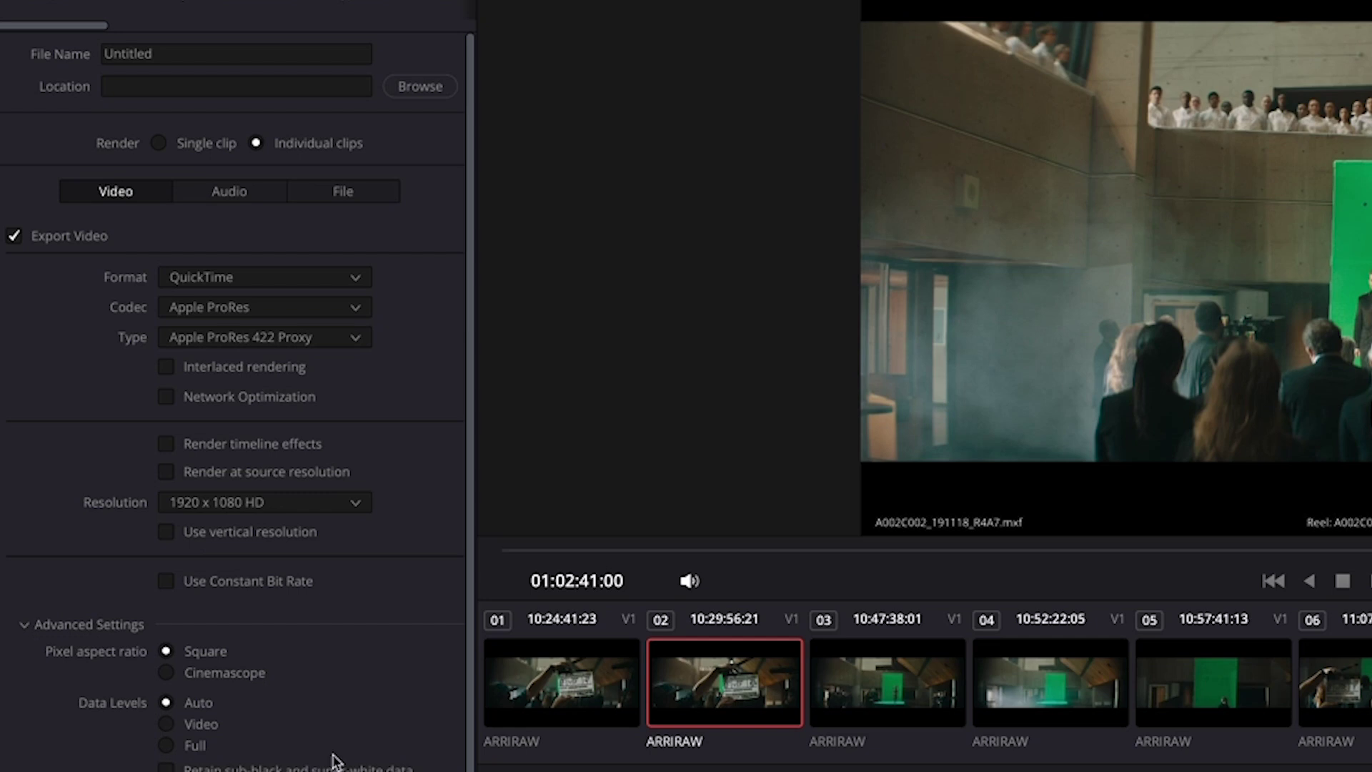
scroll(359, 765, "down", 1)
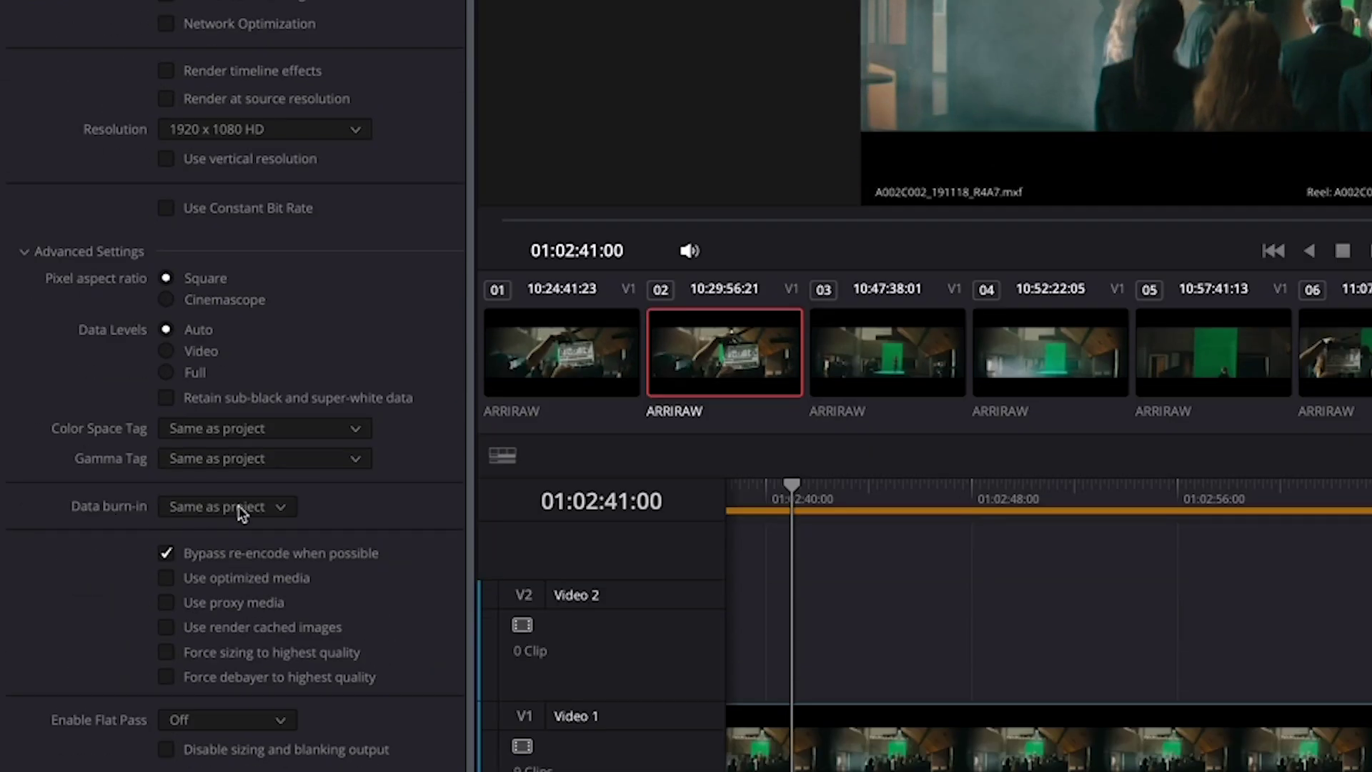
left_click(249, 507)
left_click(292, 507)
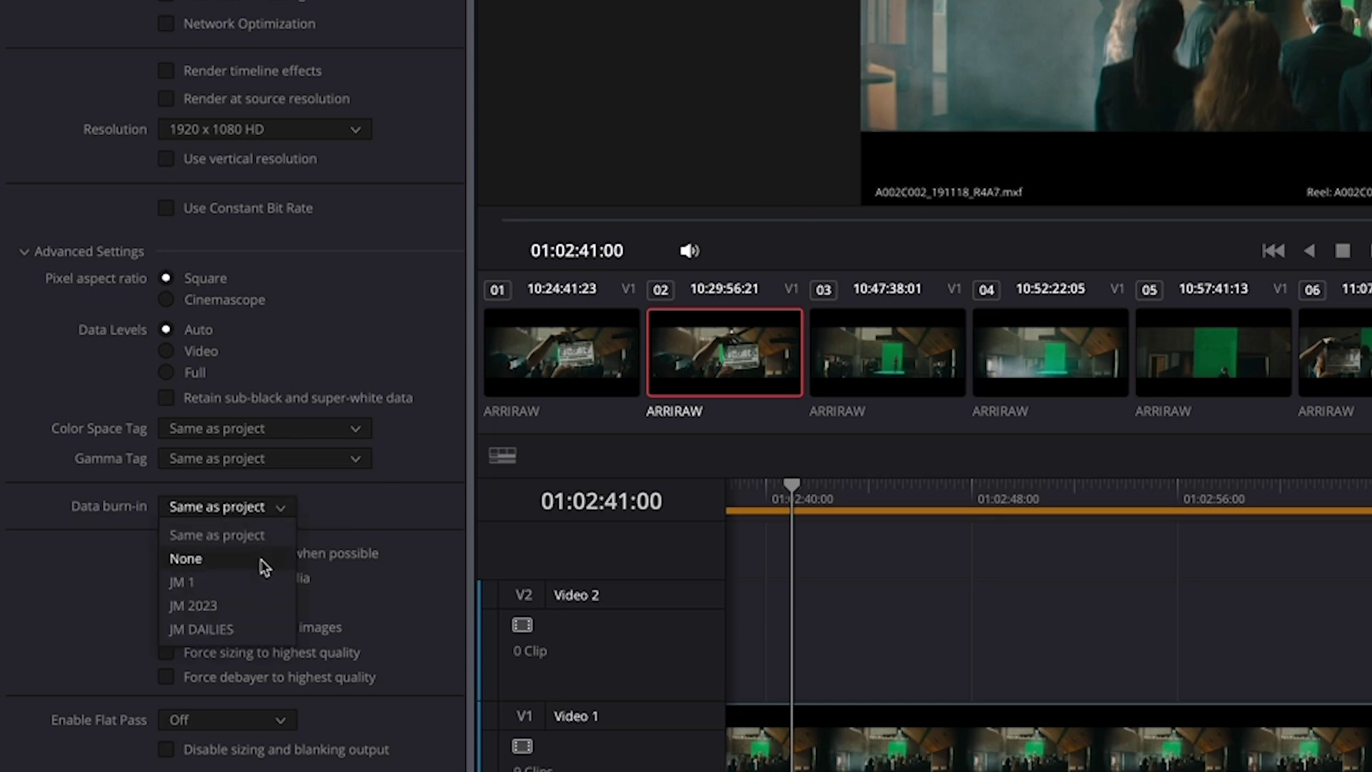
left_click(375, 522)
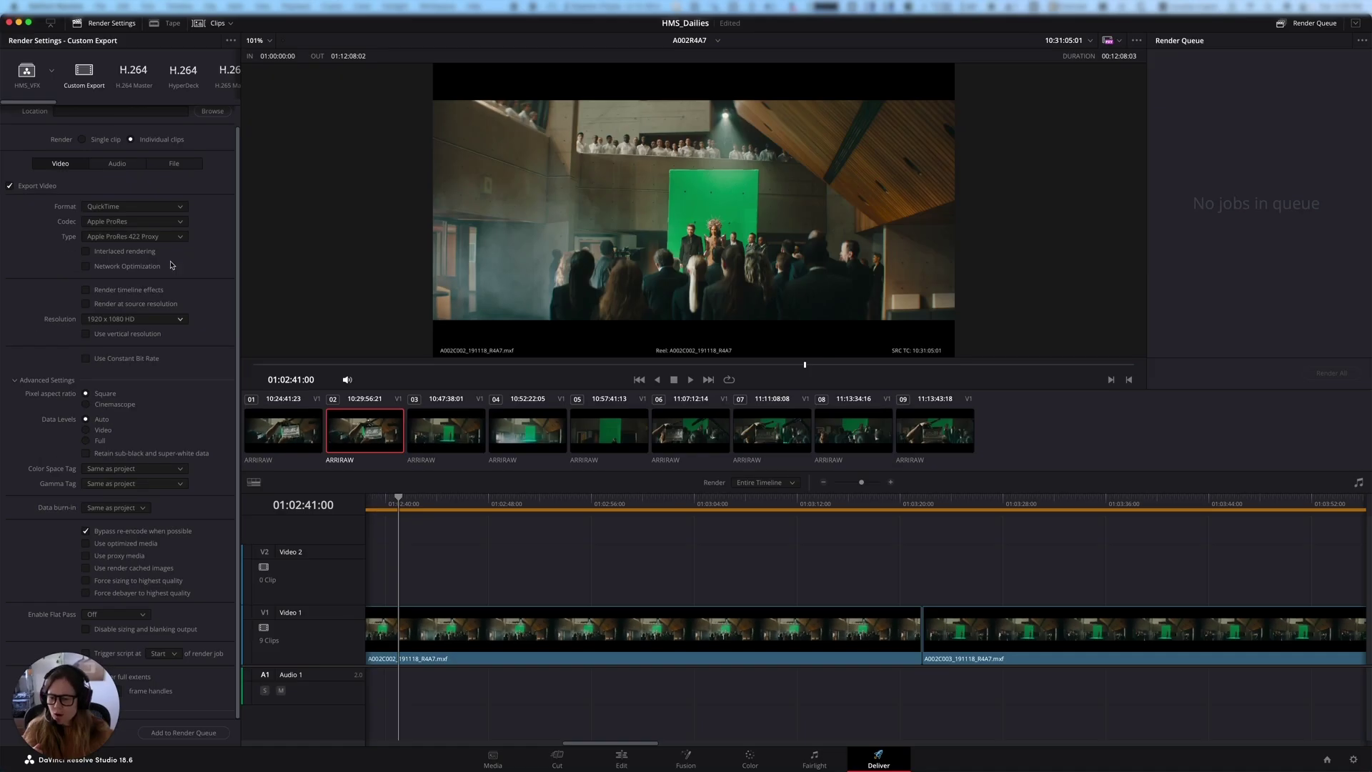
Set audio to Linear PCM, channels Same as source, 24-bit, then disable Export Audio.
left_click(116, 163)
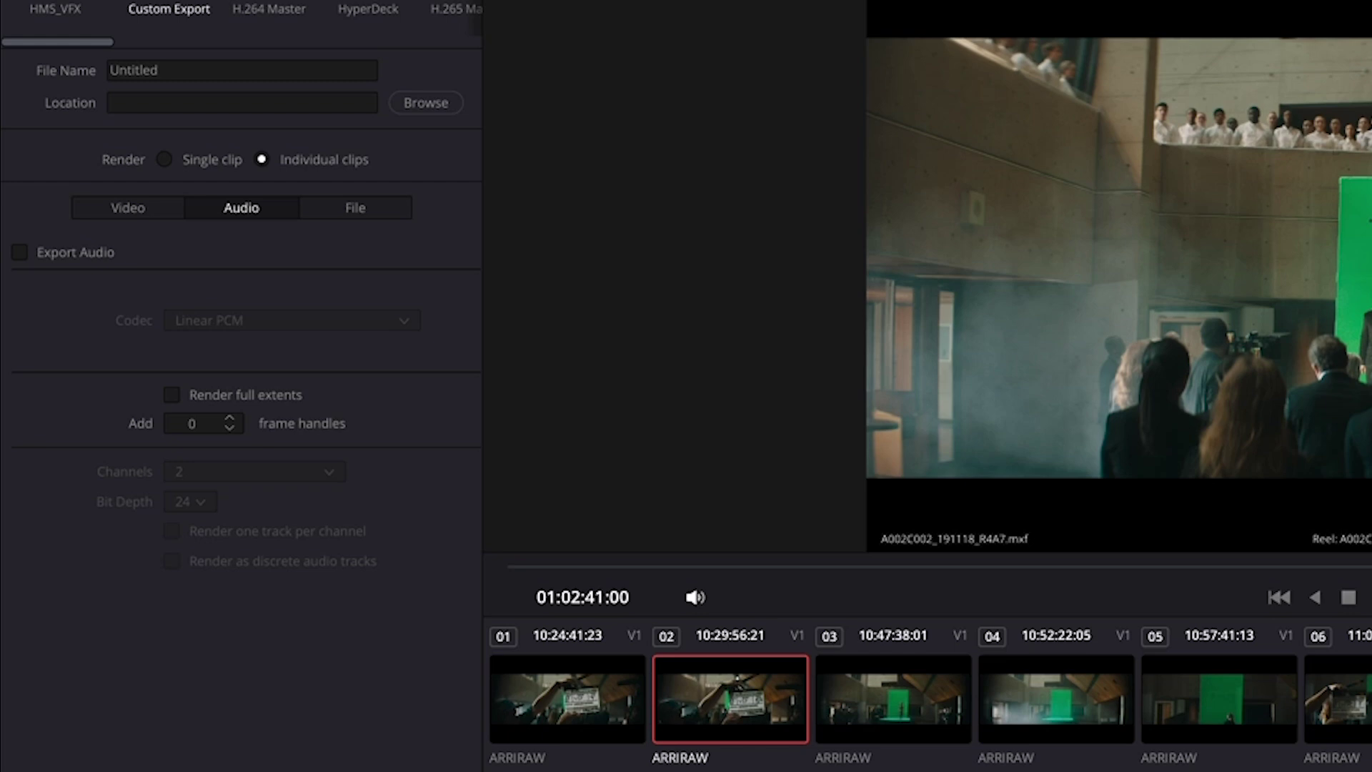
left_click(44, 252)
left_click(316, 326)
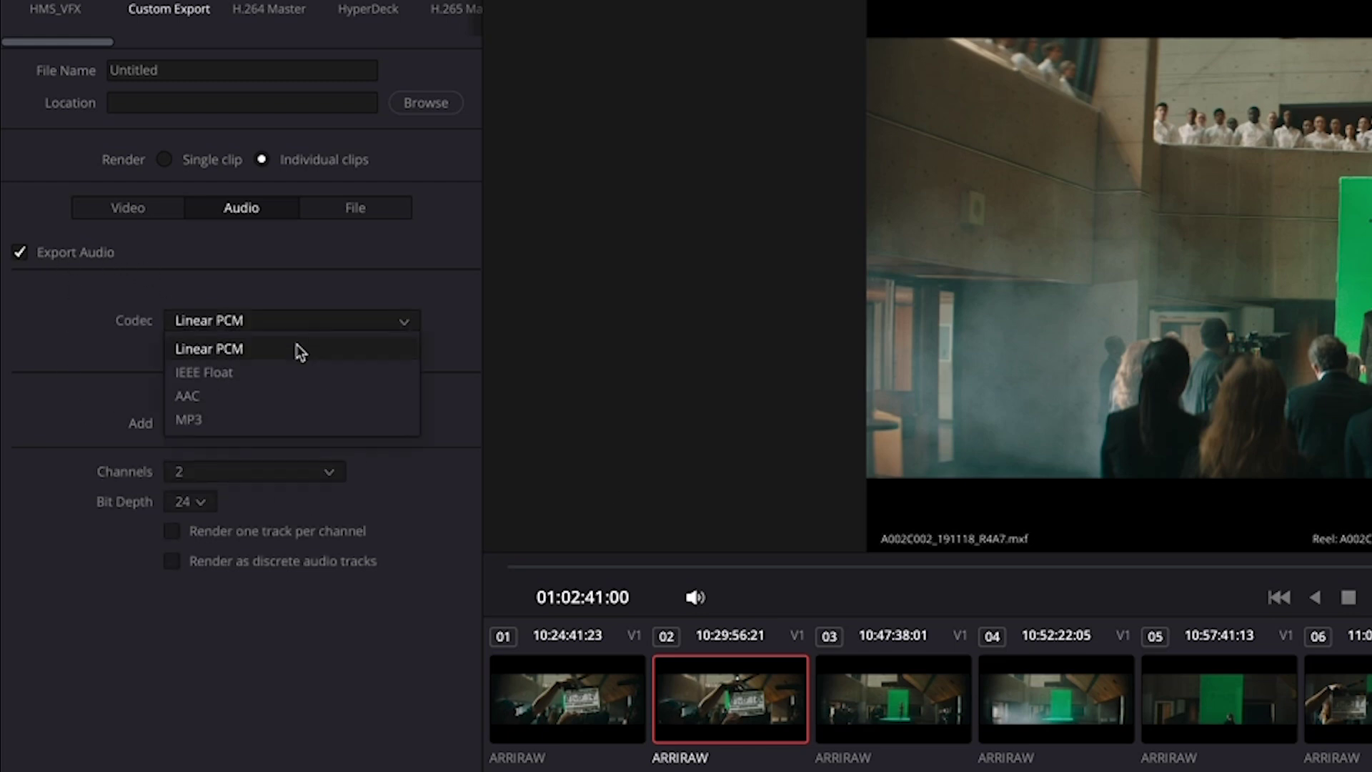
left_click(299, 349)
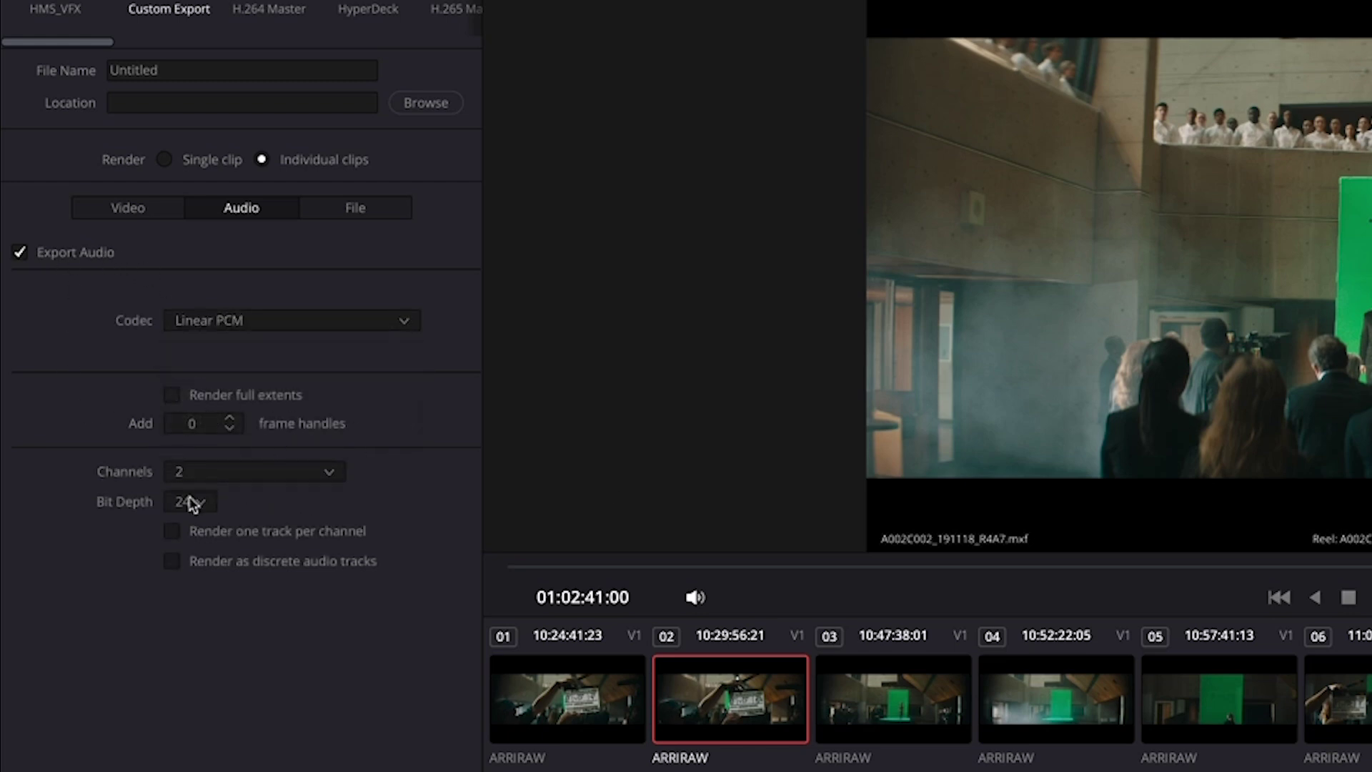
left_click(263, 471)
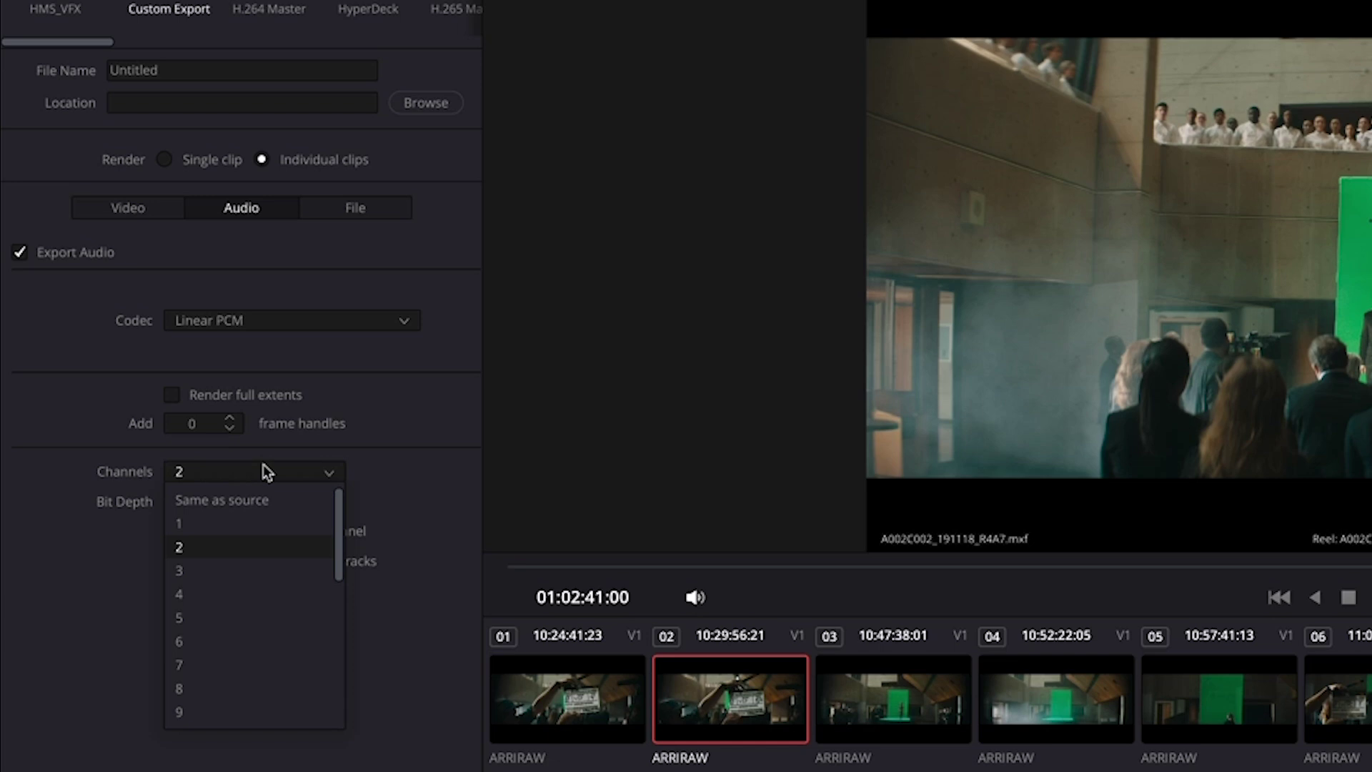
left_click(255, 503)
left_click(201, 505)
left_click(199, 501)
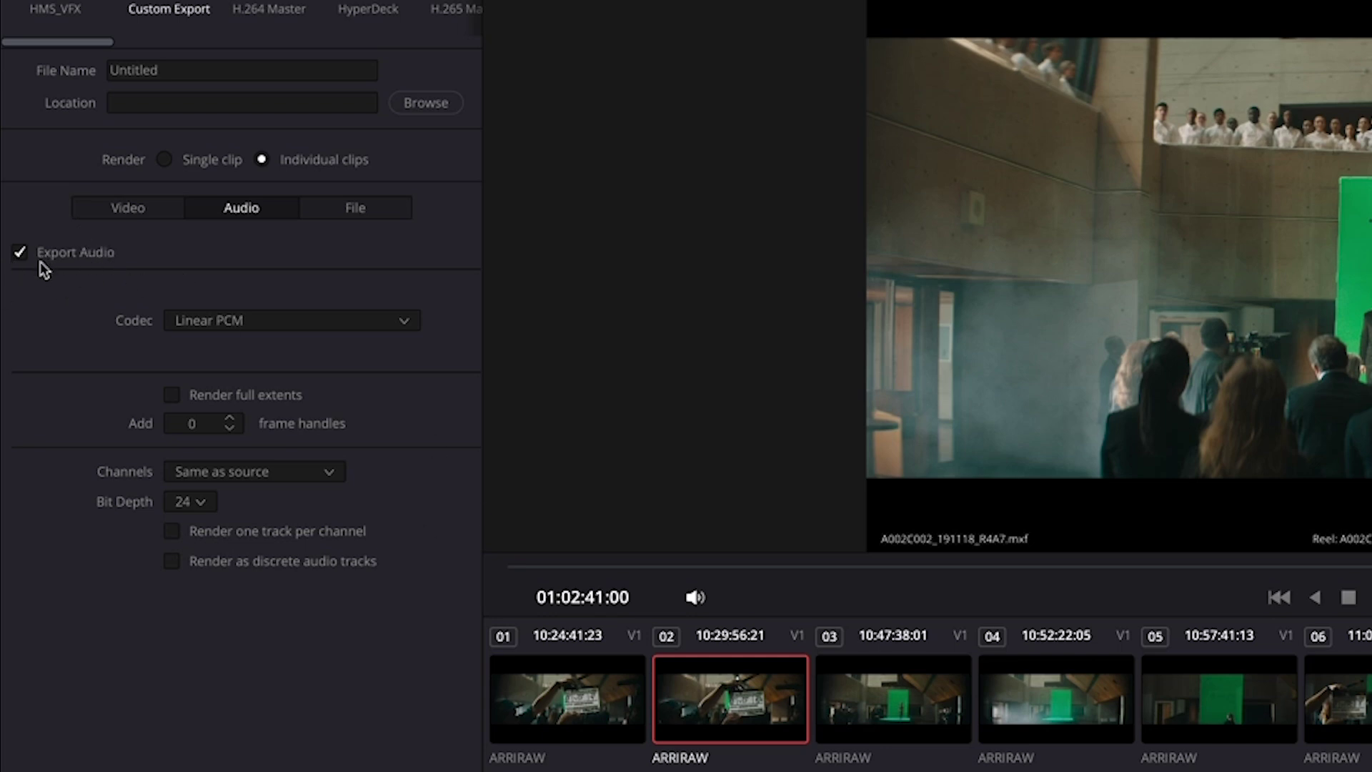
left_click(20, 257)
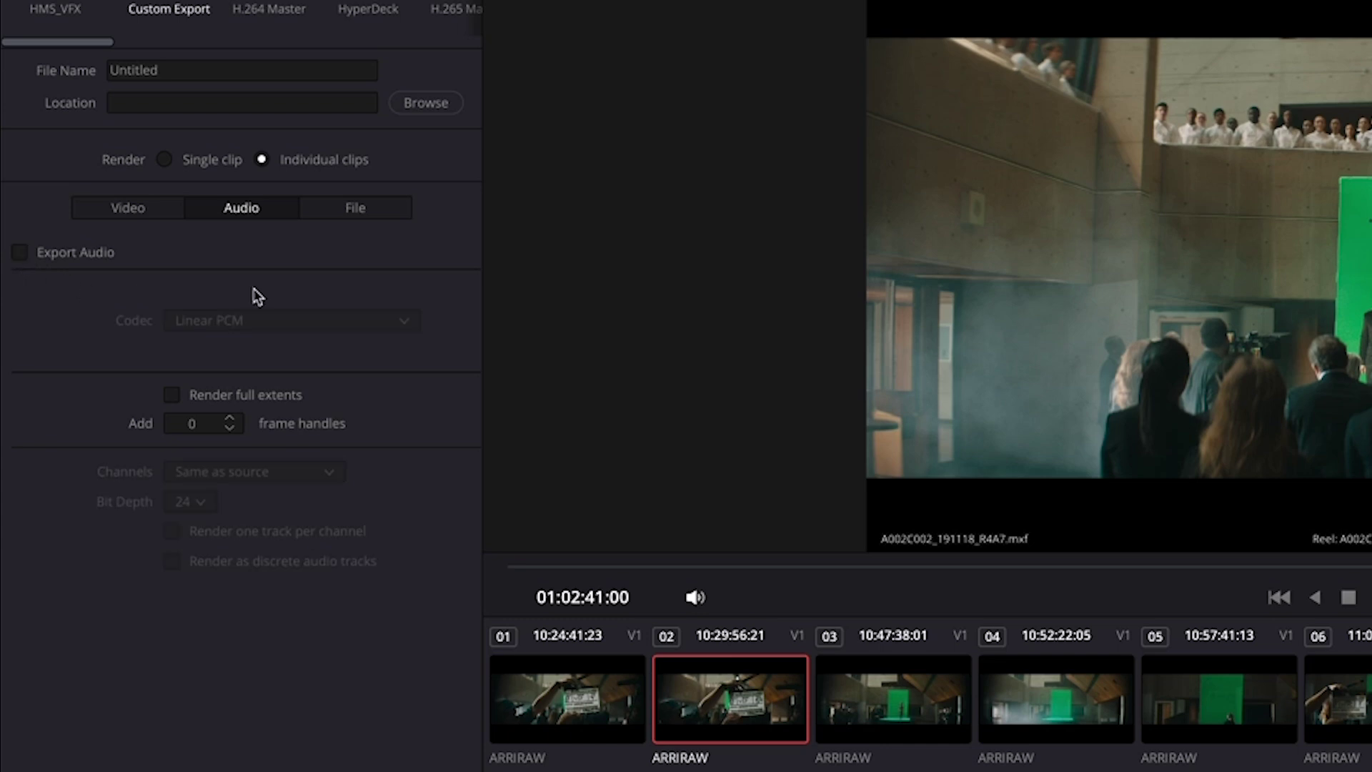
Name output files by source name and keep the render range at Entire Timeline.
left_click(350, 207)
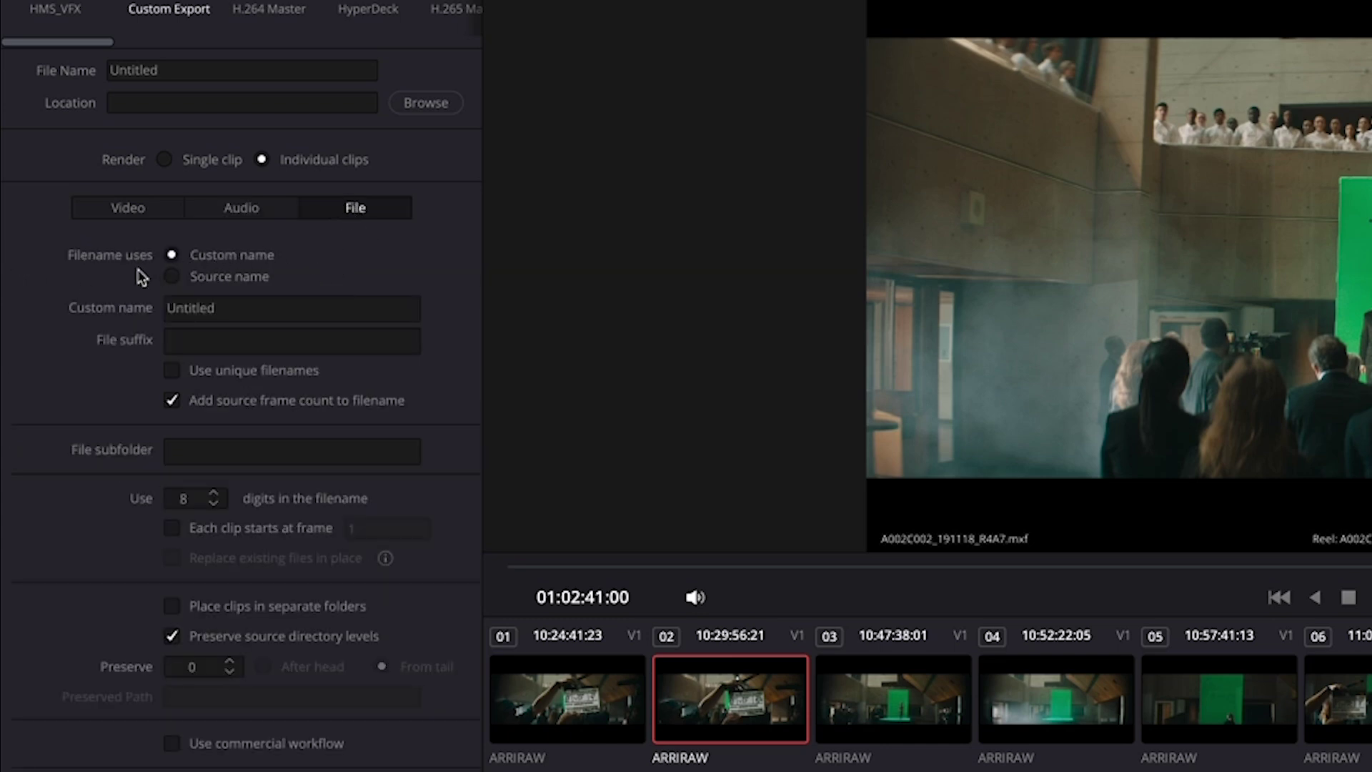
left_click(172, 276)
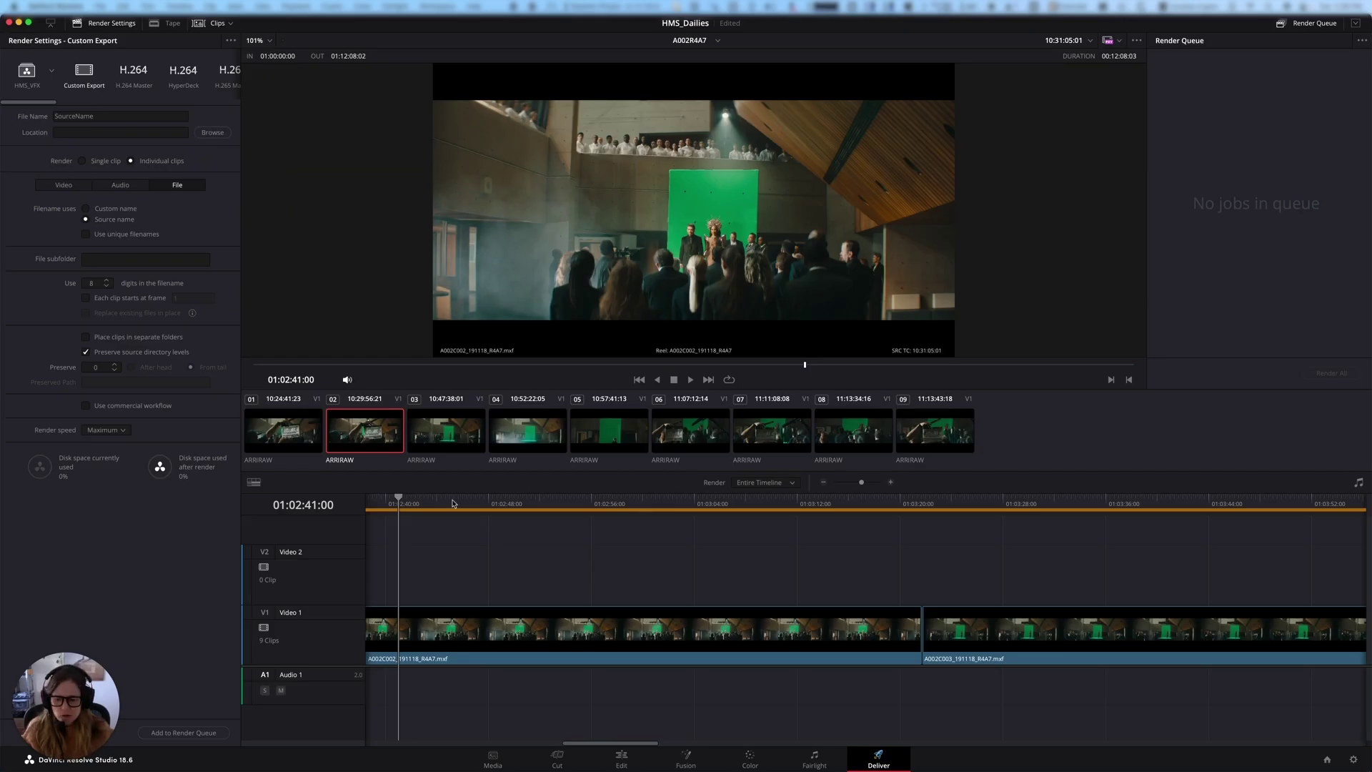
left_click_drag(543, 504, 379, 504)
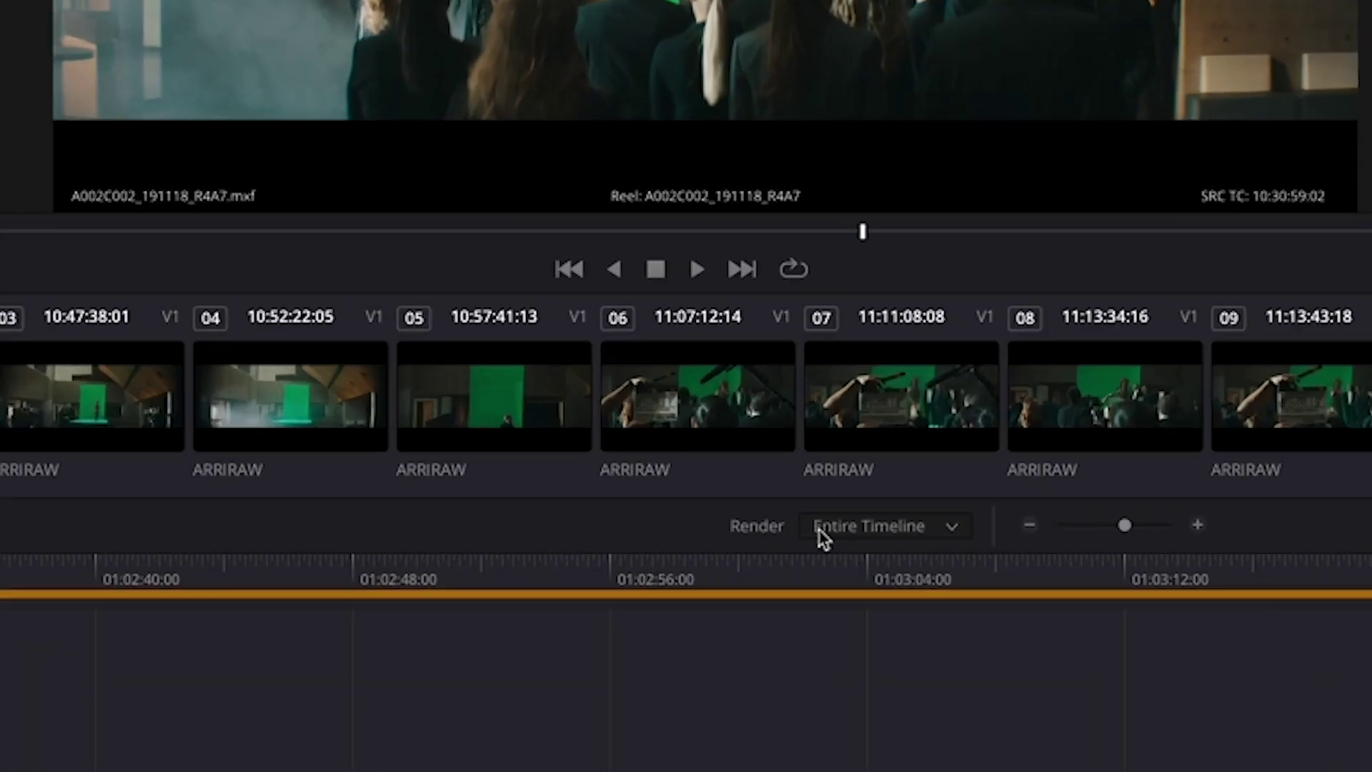
left_click(739, 486)
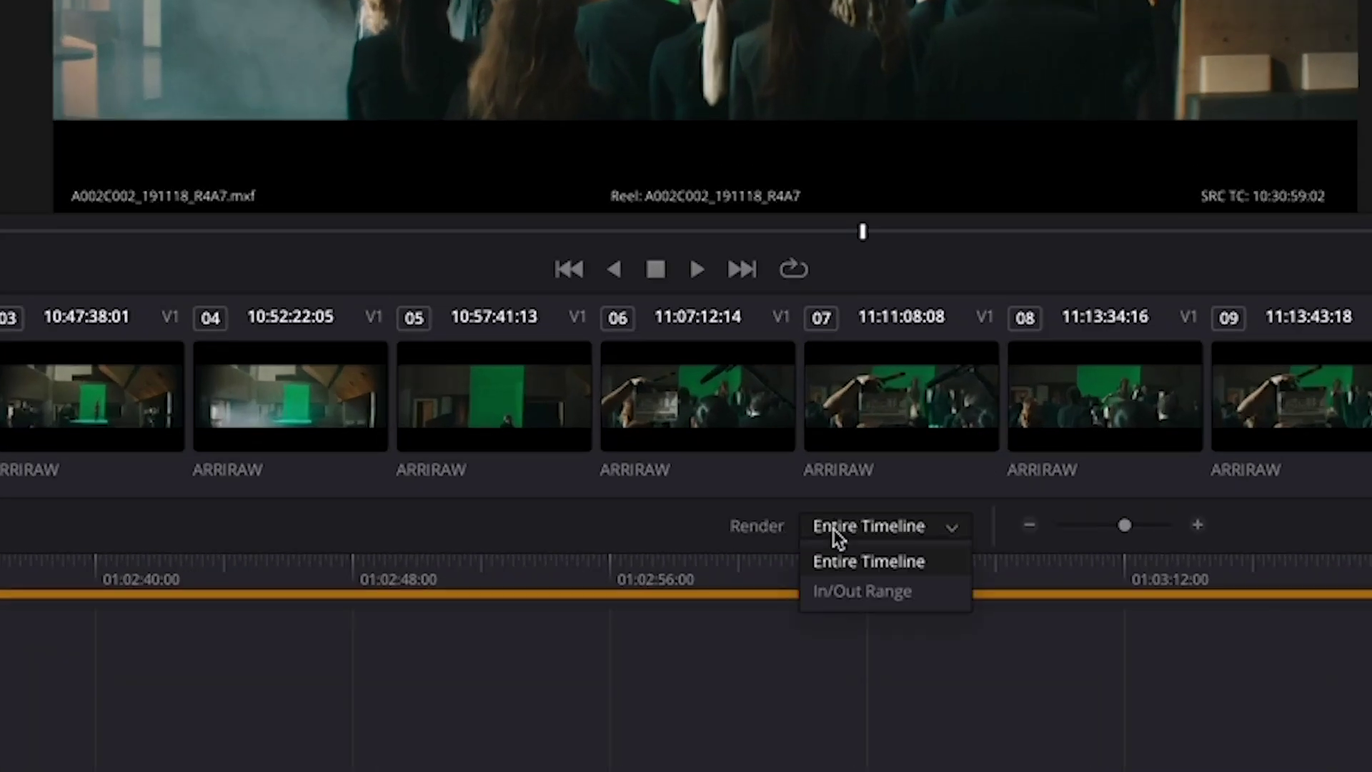
left_click(774, 539)
Return the playhead to the start of clip 01.
left_click(278, 566)
scroll(280, 569, "down", 3)
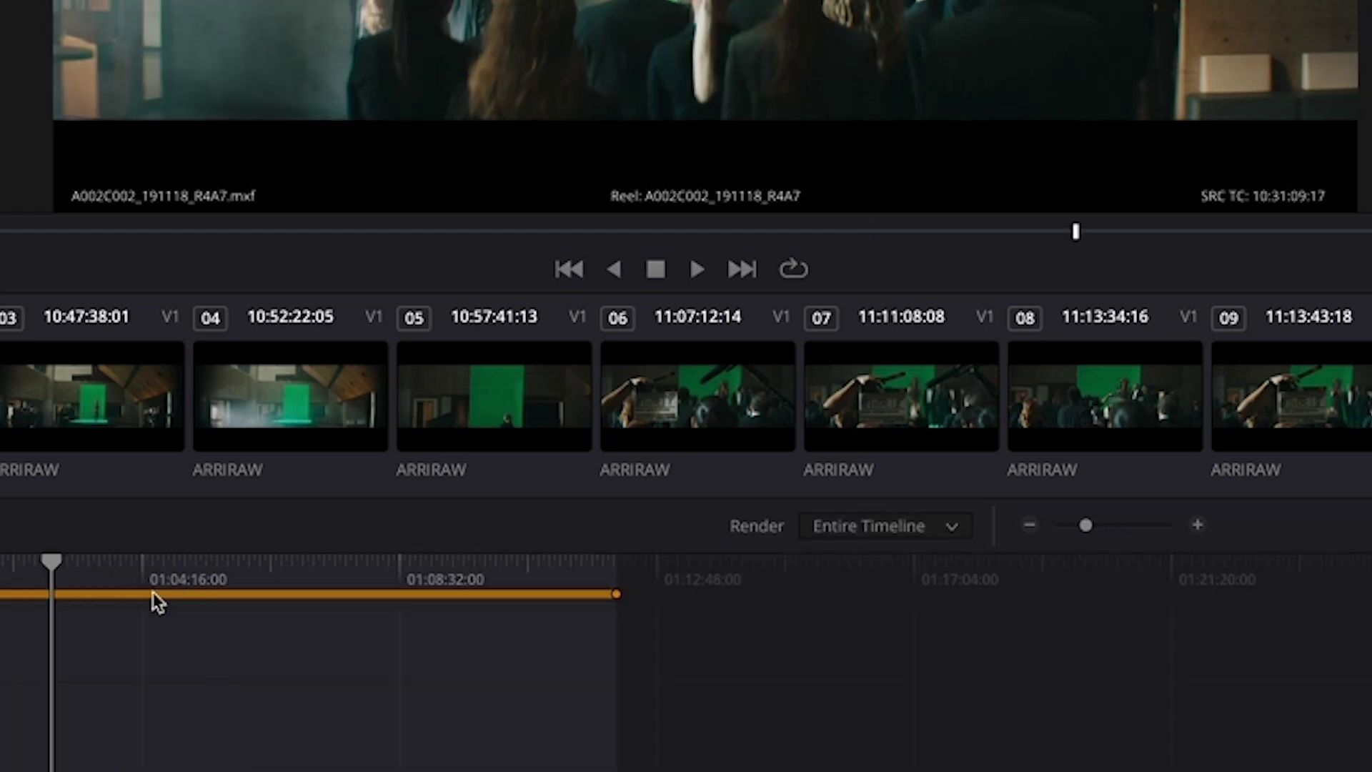
key("Up")
key("Up")
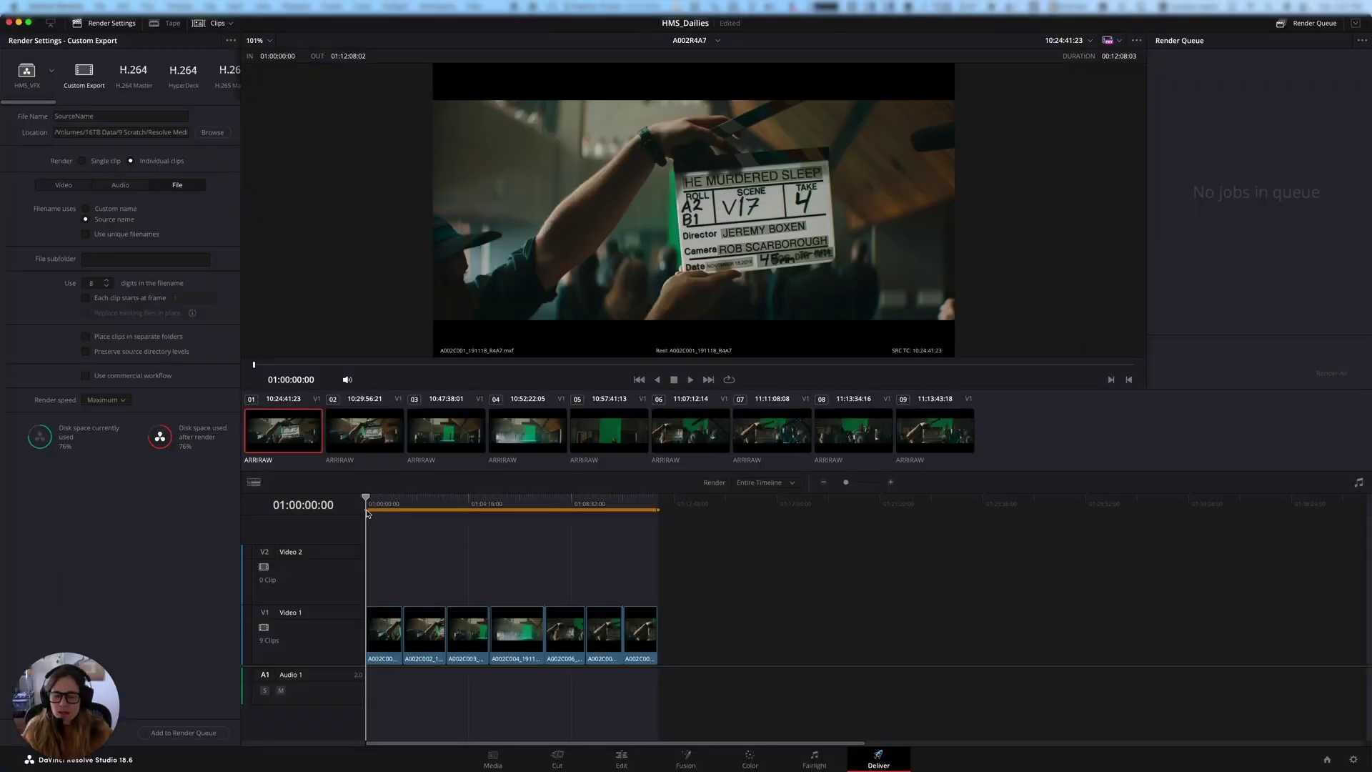
key("Down")
key("Up")
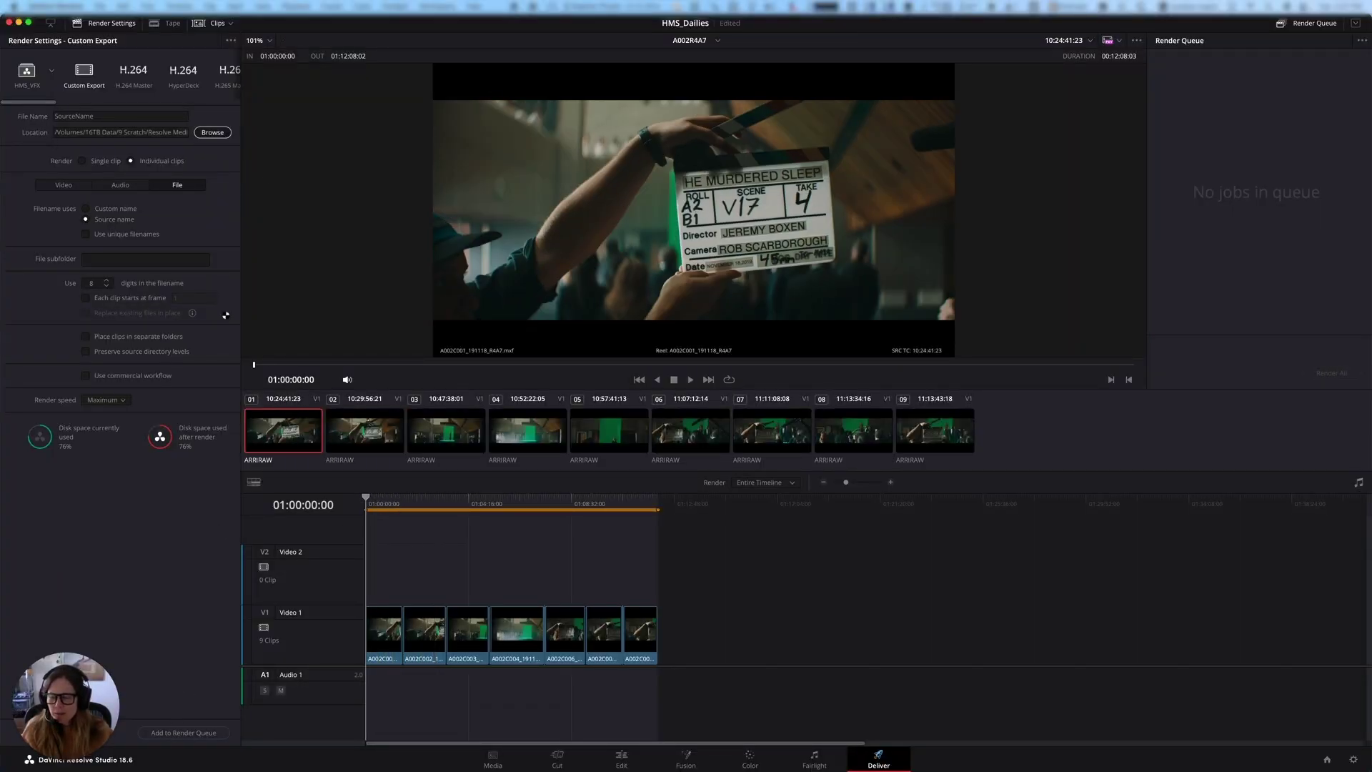
Create a 'Premiere Dailies' folder in HMS_Demo and set it as the render location.
left_click(226, 133)
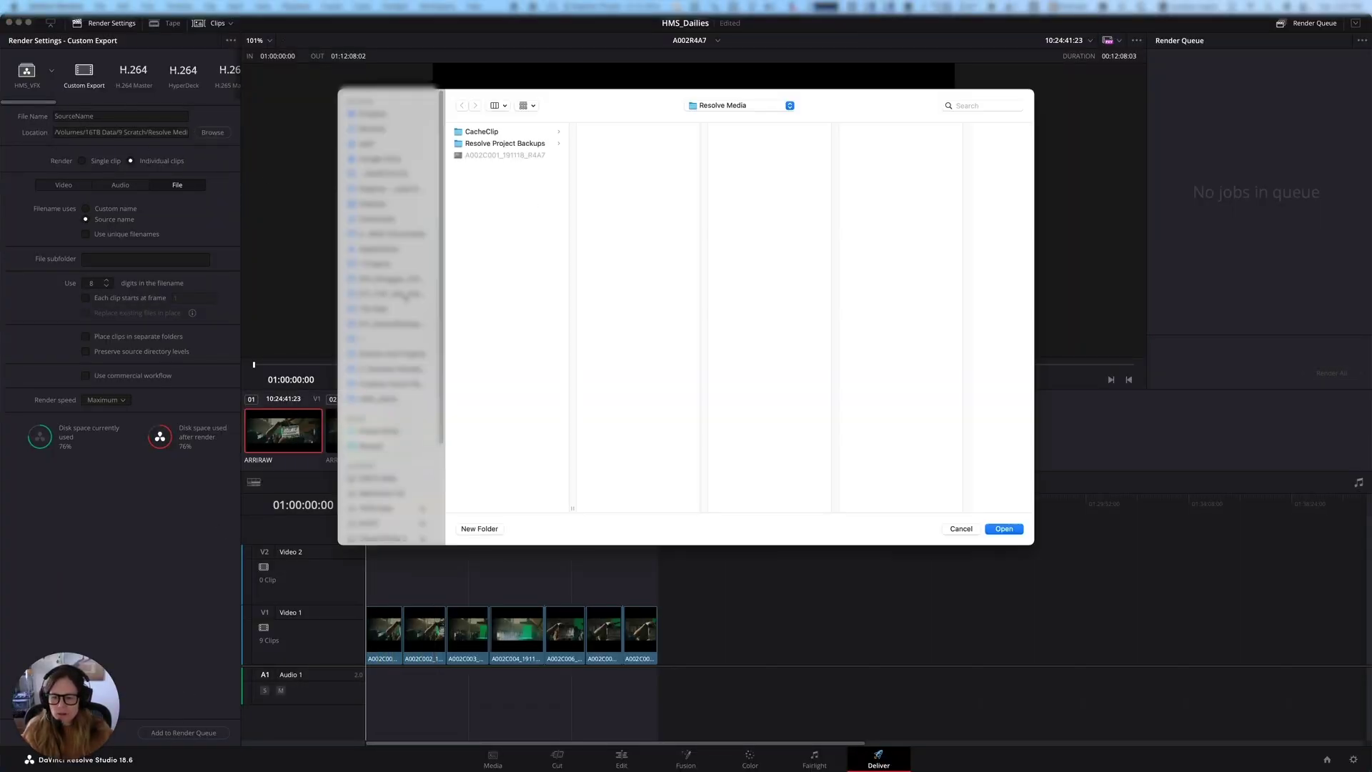
left_click(379, 399)
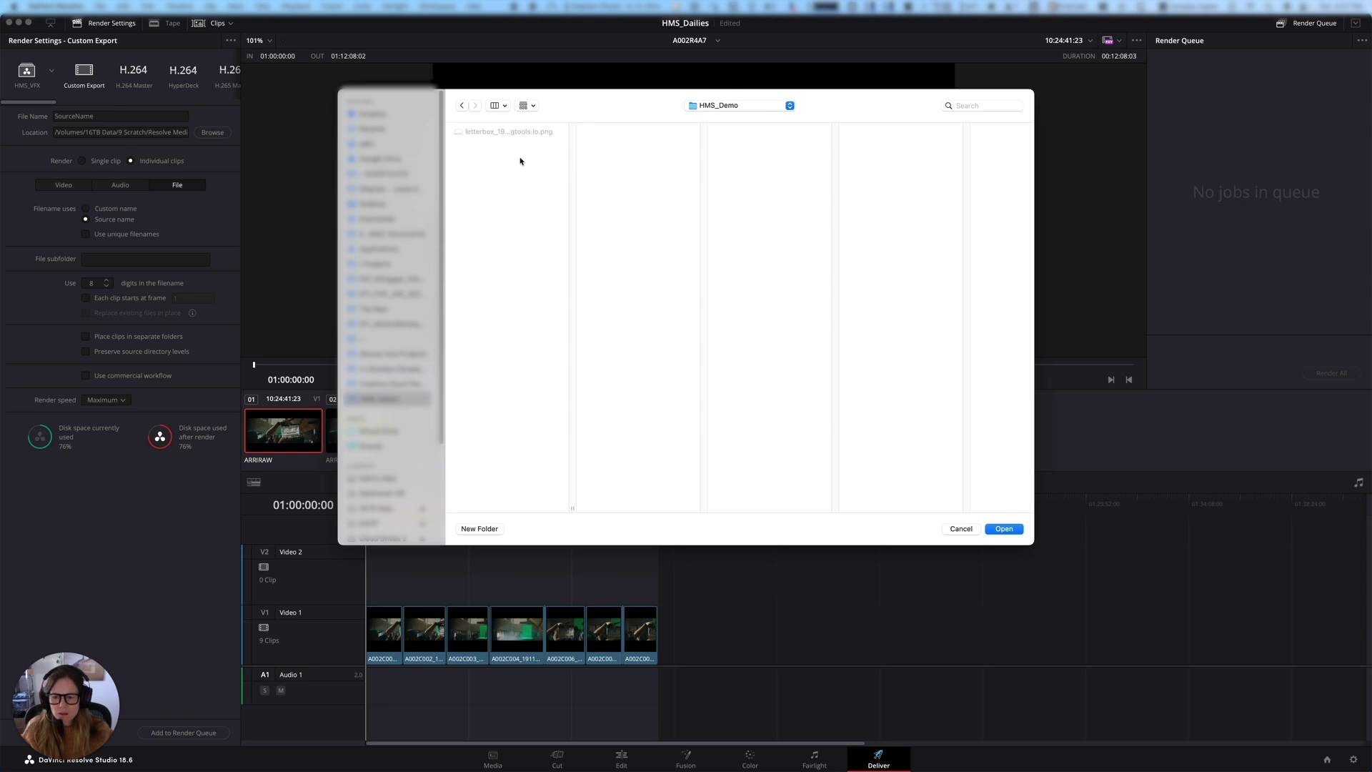
left_click(479, 529)
type("Premiere ")
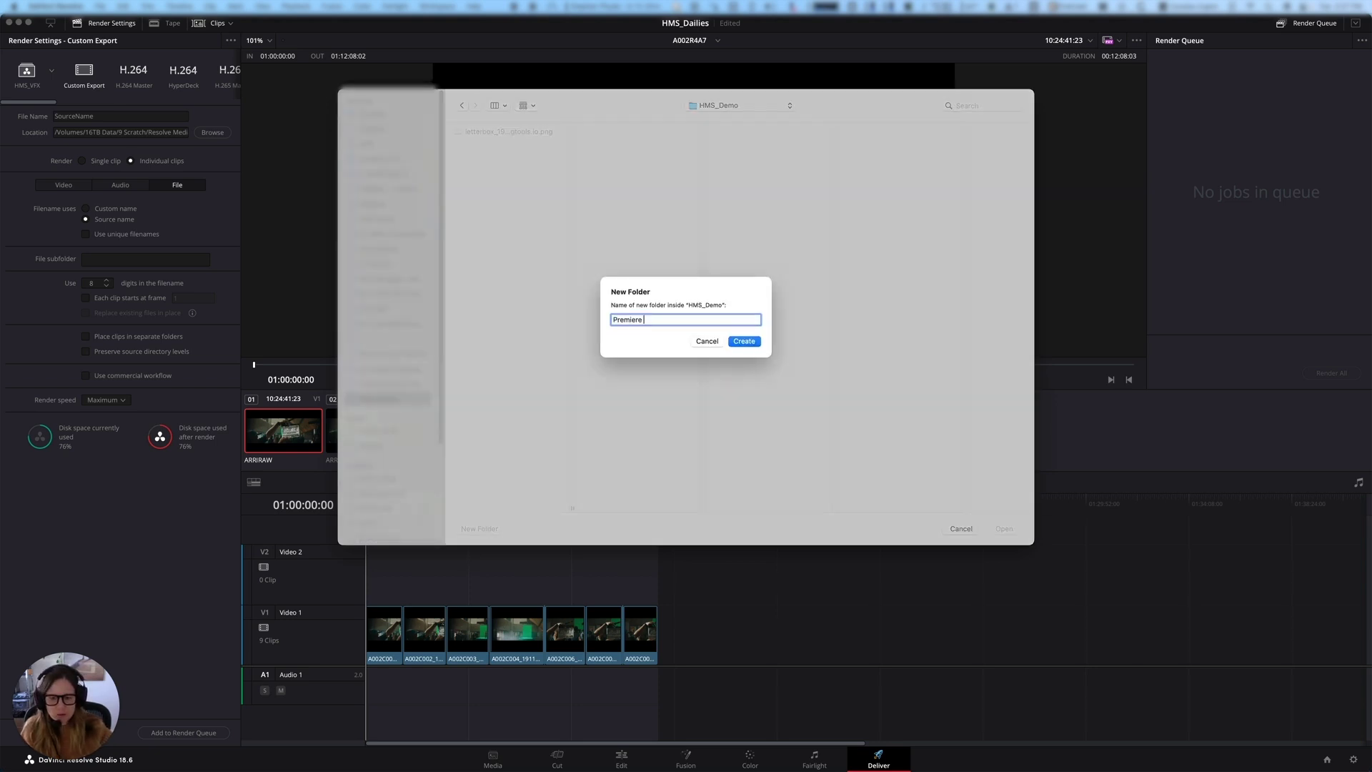
type("Dailies")
key("Return")
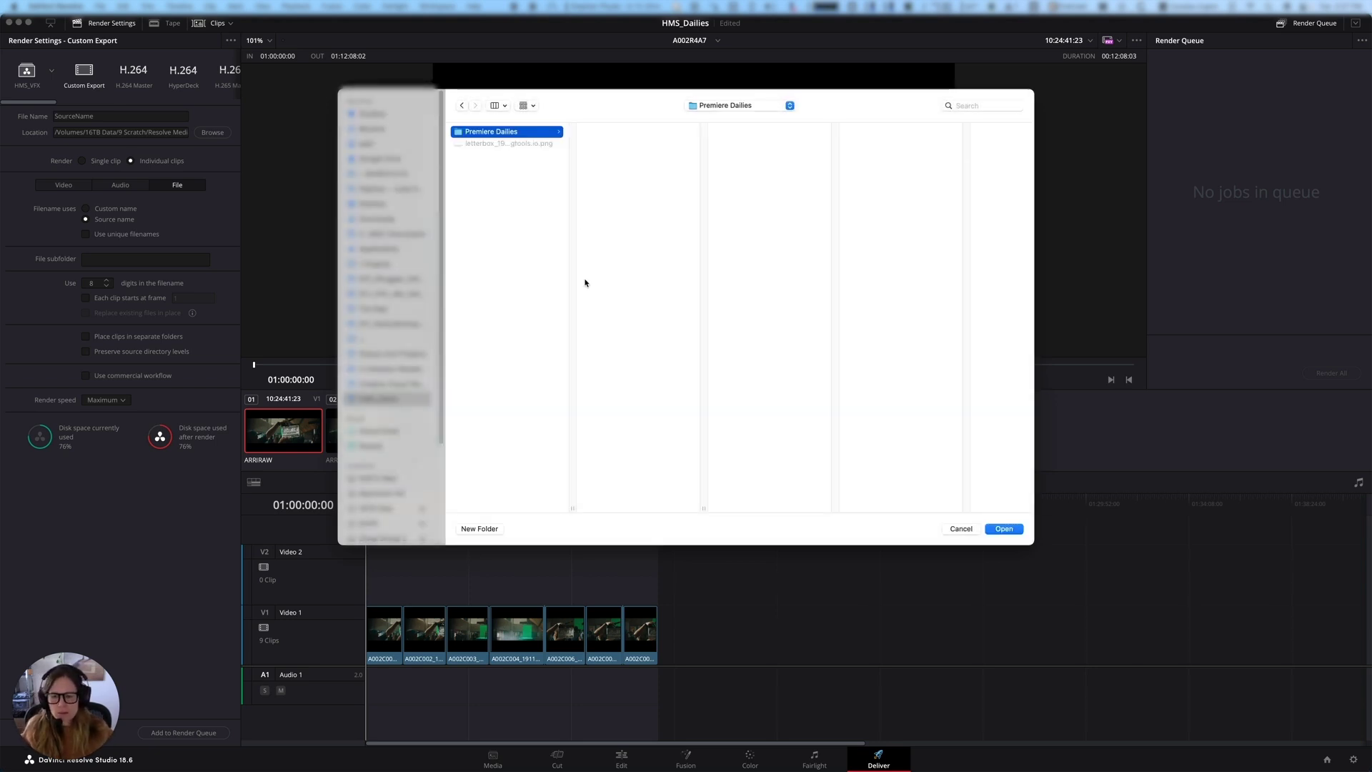
left_click(995, 529)
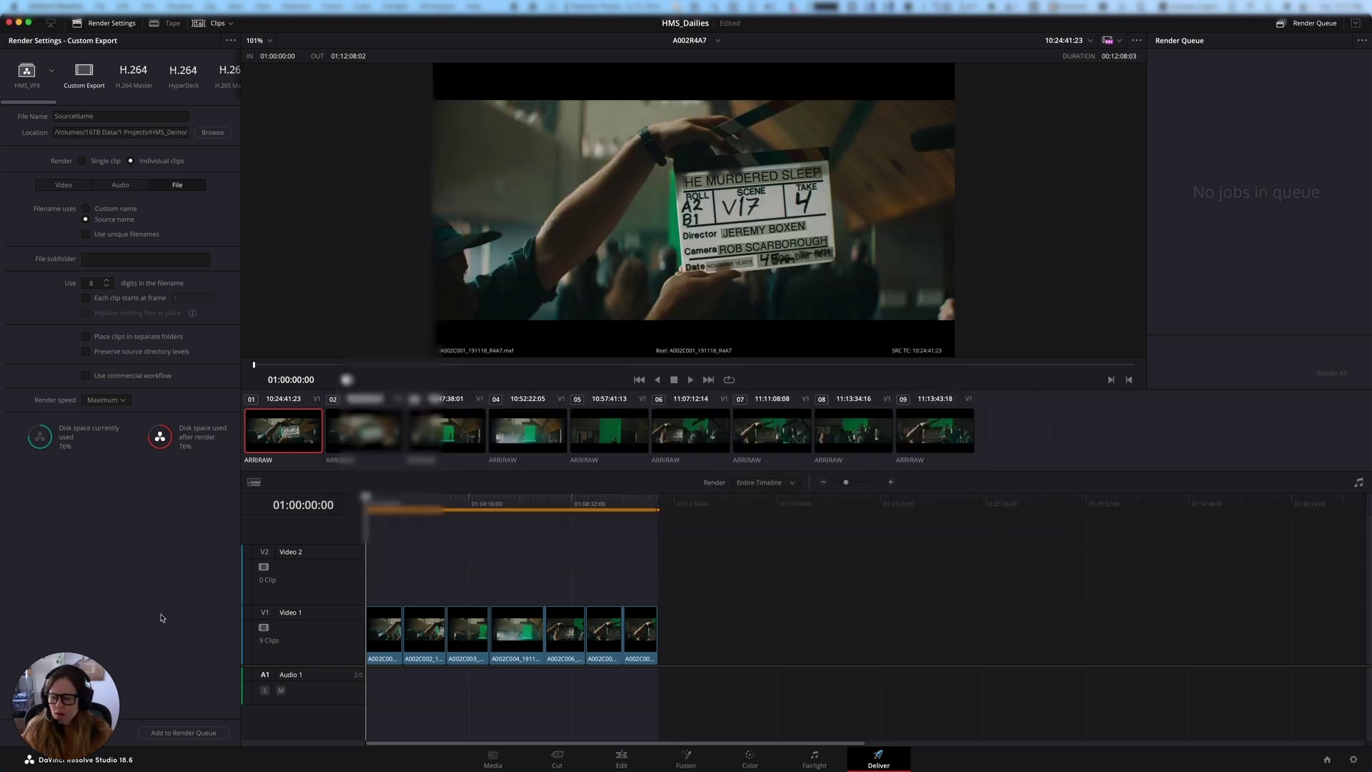
Create an 'A002' folder inside Premiere Dailies and make it the render destination.
left_click(212, 132)
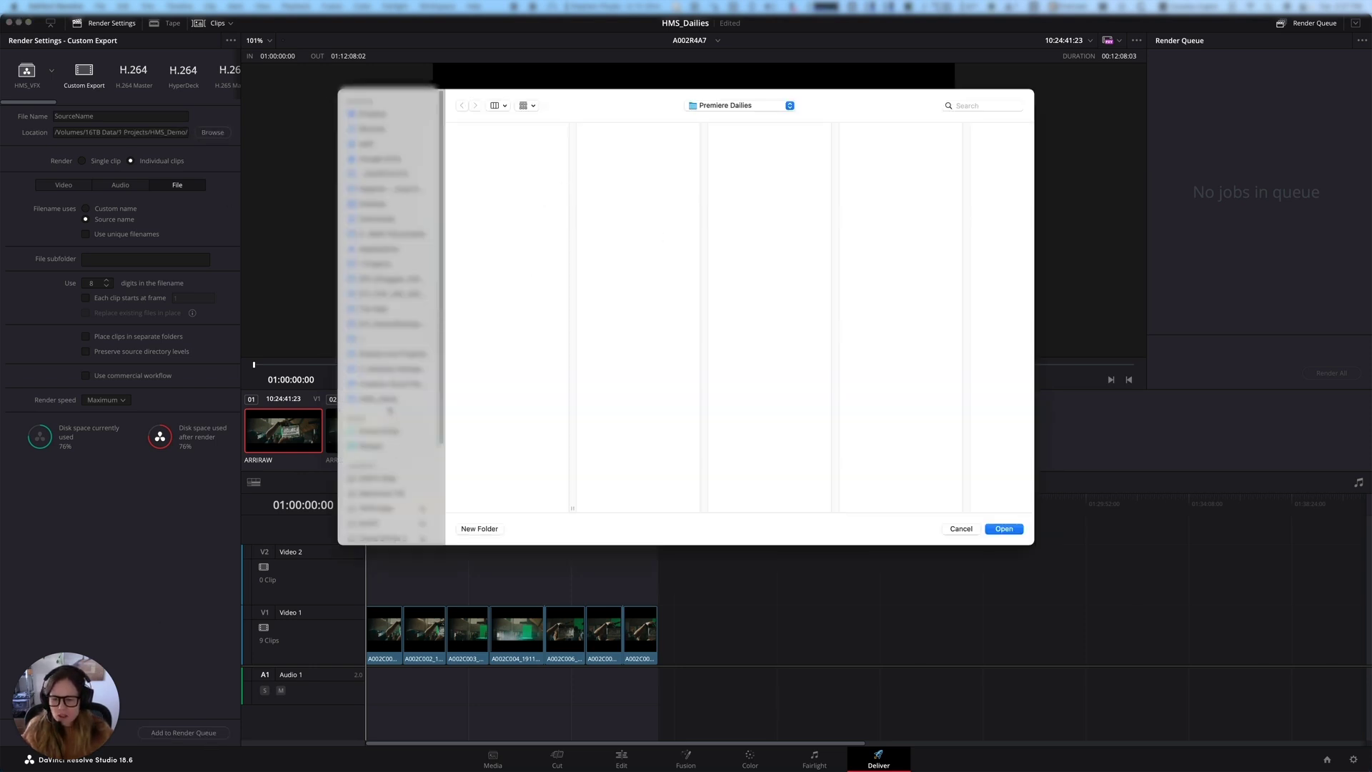
left_click(392, 404)
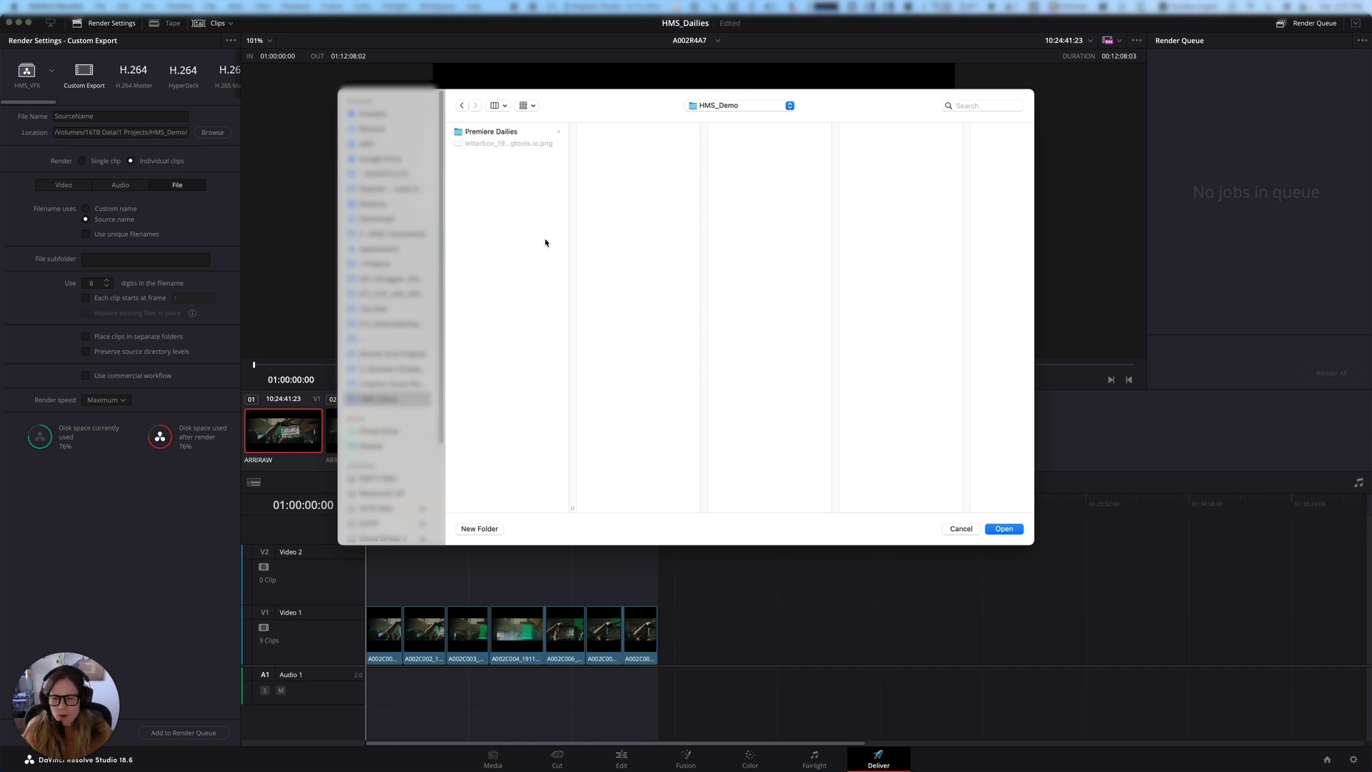
left_click(494, 531)
type("A002")
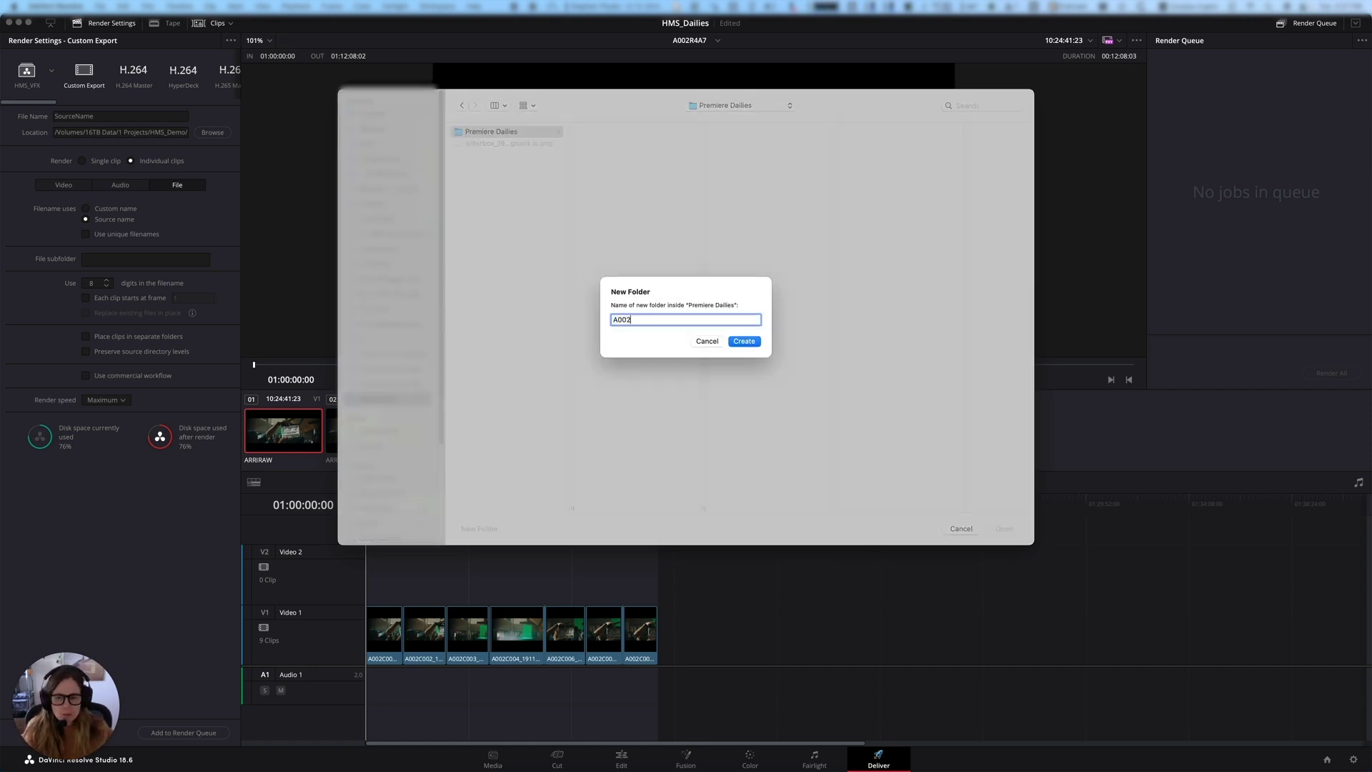
key("Return")
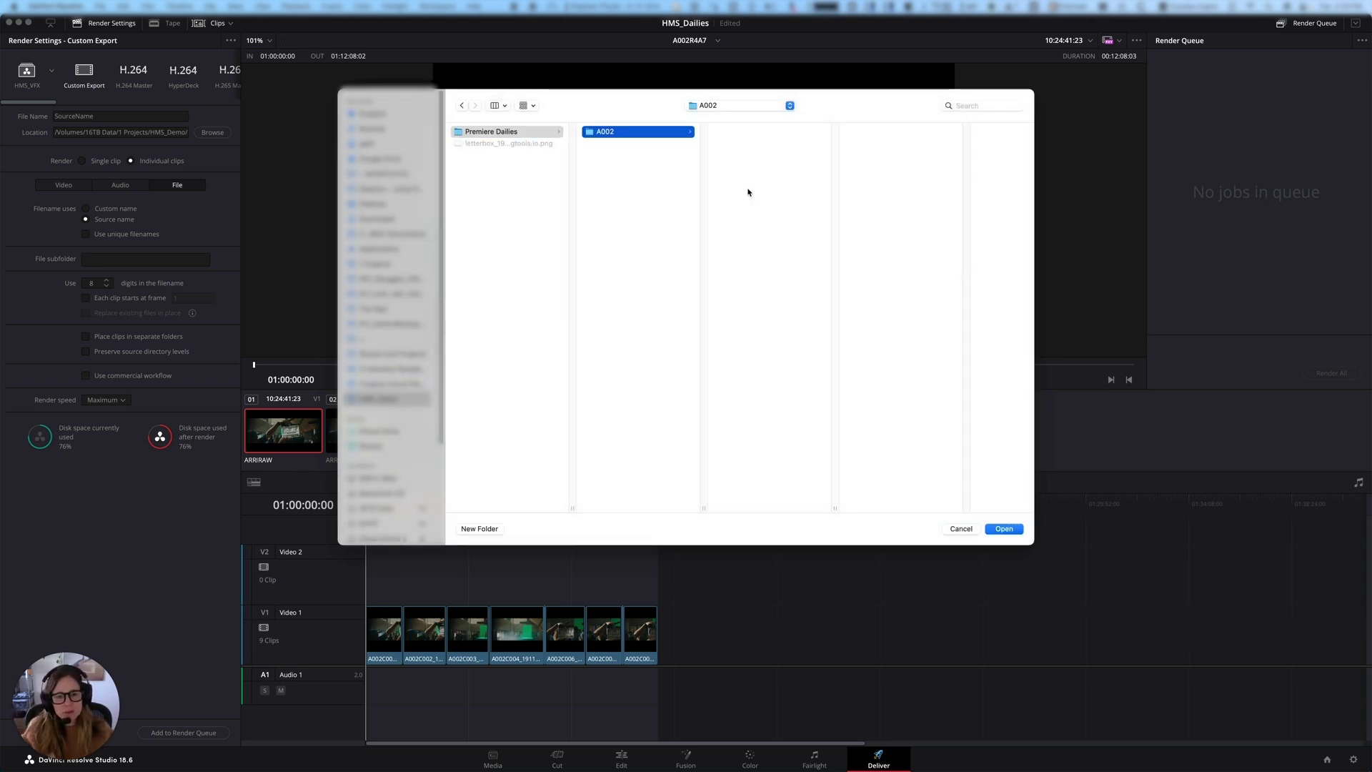
left_click(1010, 531)
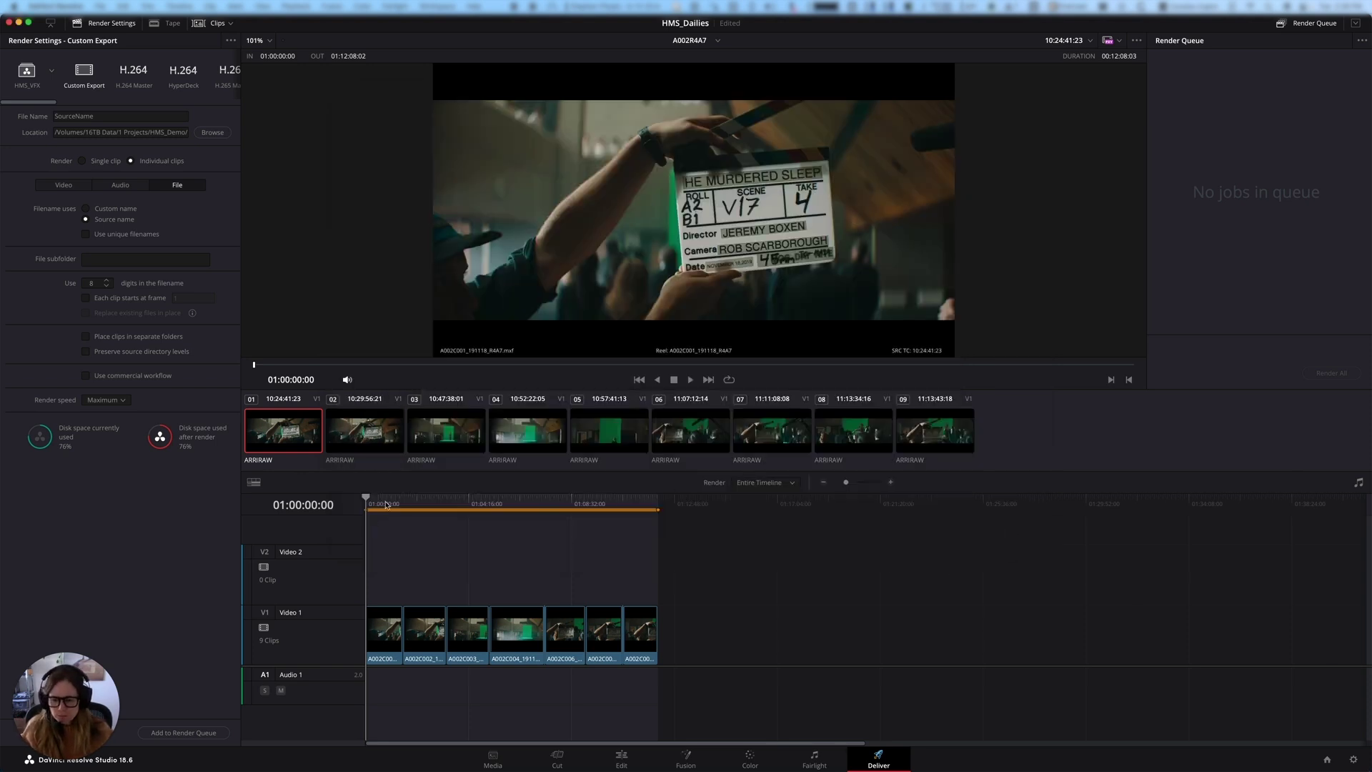
Queue the 9-clip A002R4A7 render, then return to Edit and select the A002R4A7 timeline.
left_click(184, 733)
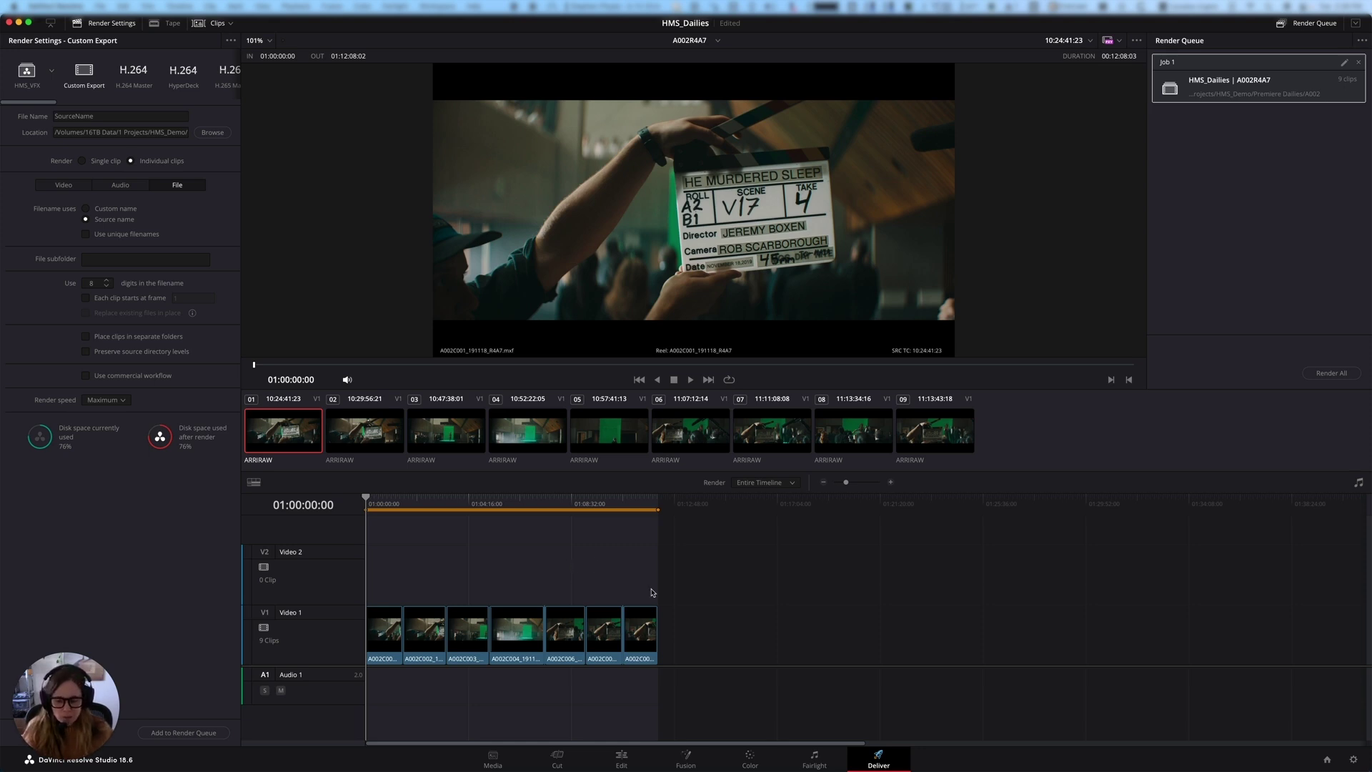
left_click(622, 759)
left_click(429, 428)
left_click_drag(439, 434, 394, 434)
left_click(227, 284)
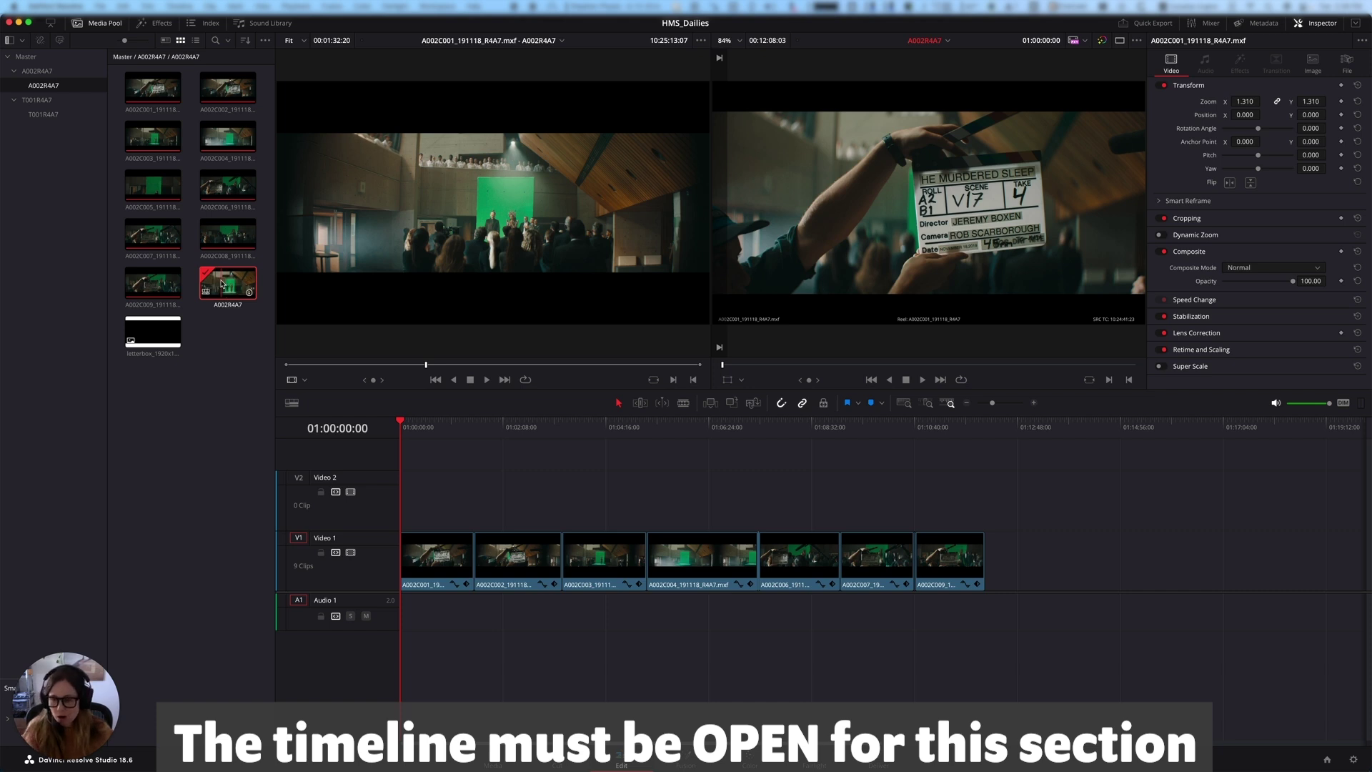
Open the A002R4A7 timeline's Timelines > Export menu listing ALE, CDL and AAF/XML/EDL.
right_click(226, 286)
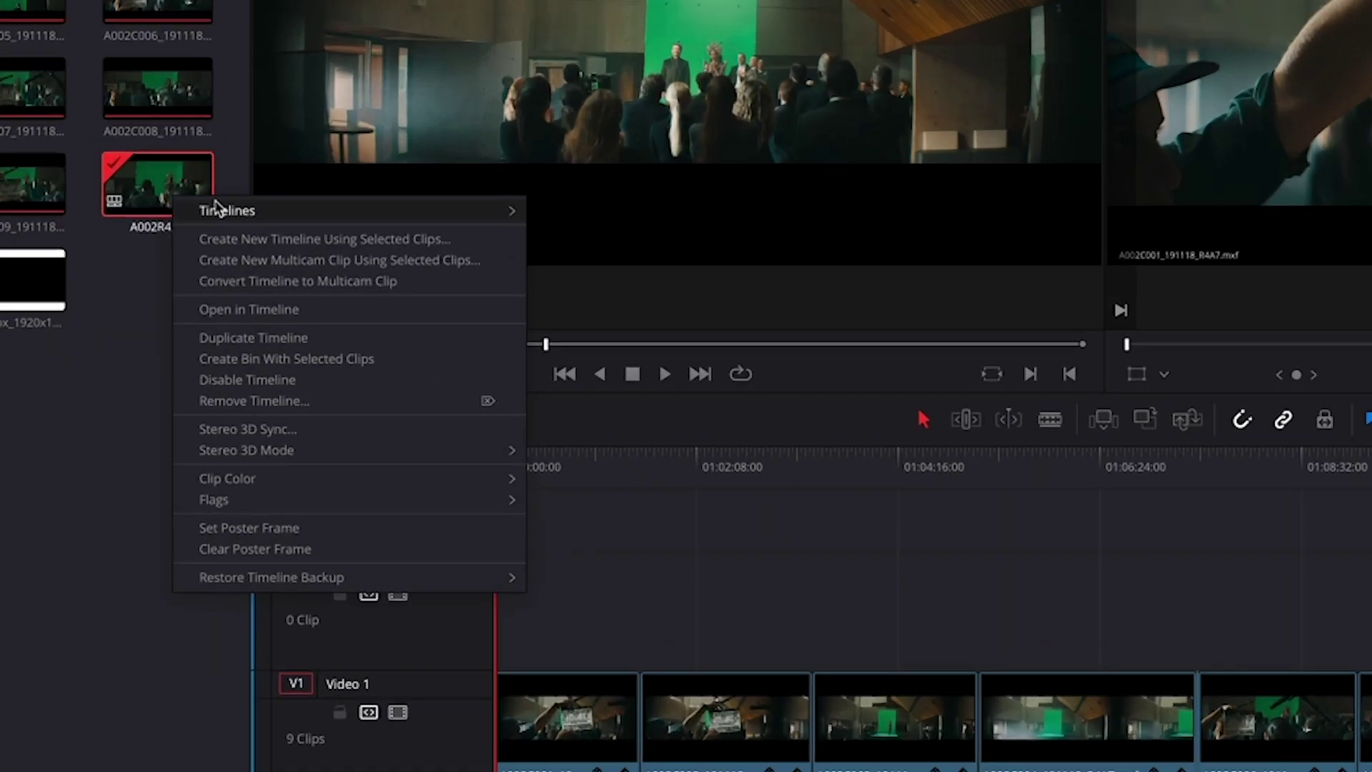
mouse_move(222, 218)
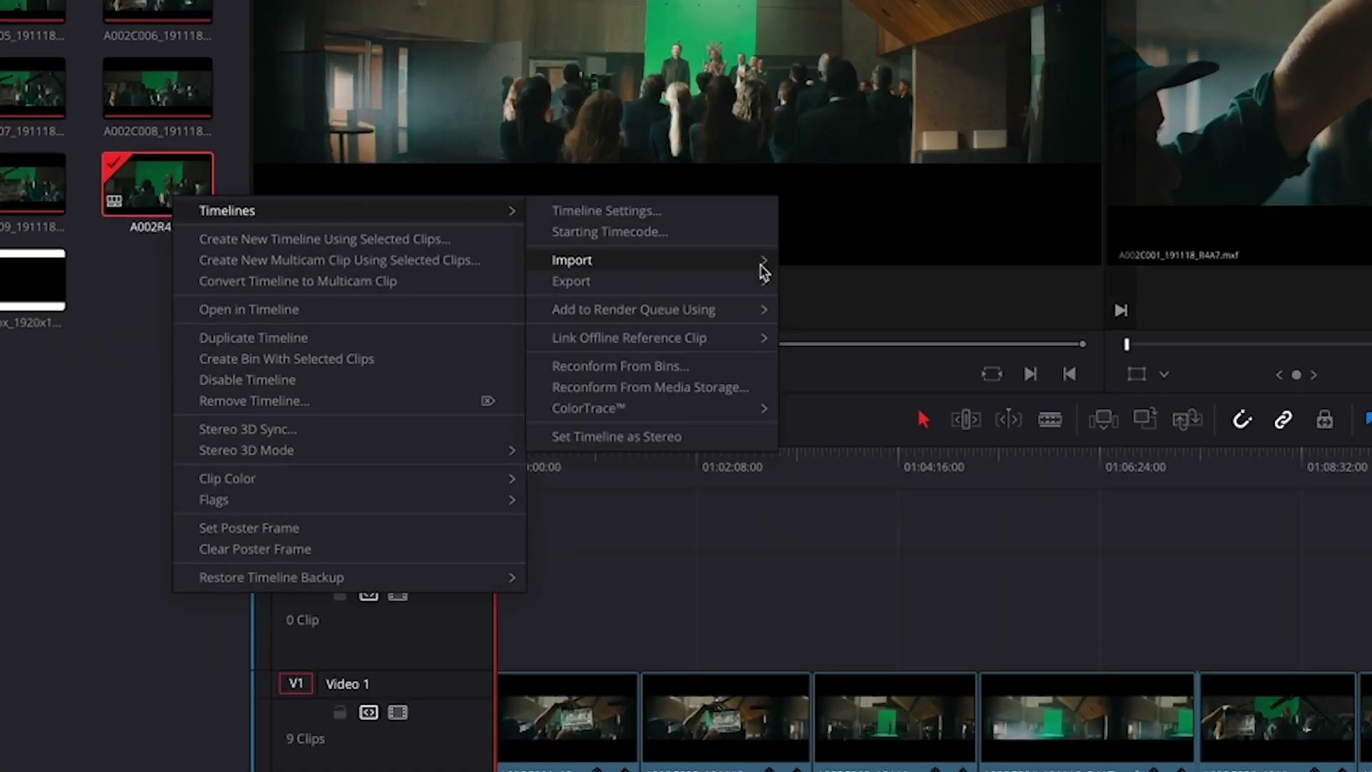
mouse_move(760, 280)
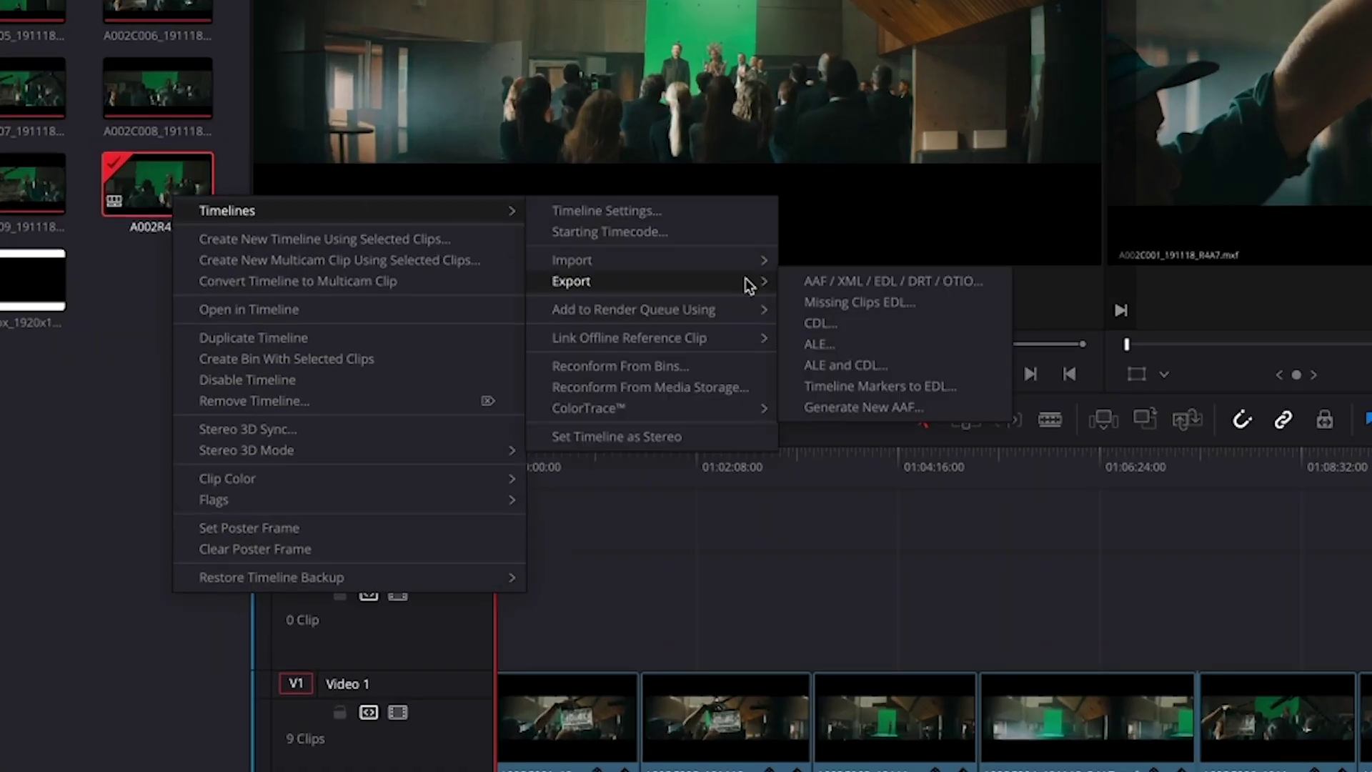
Save A002R4A7.ale into HMS_Demo > Premiere Dailies > A002 and dismiss the success message.
left_click(852, 346)
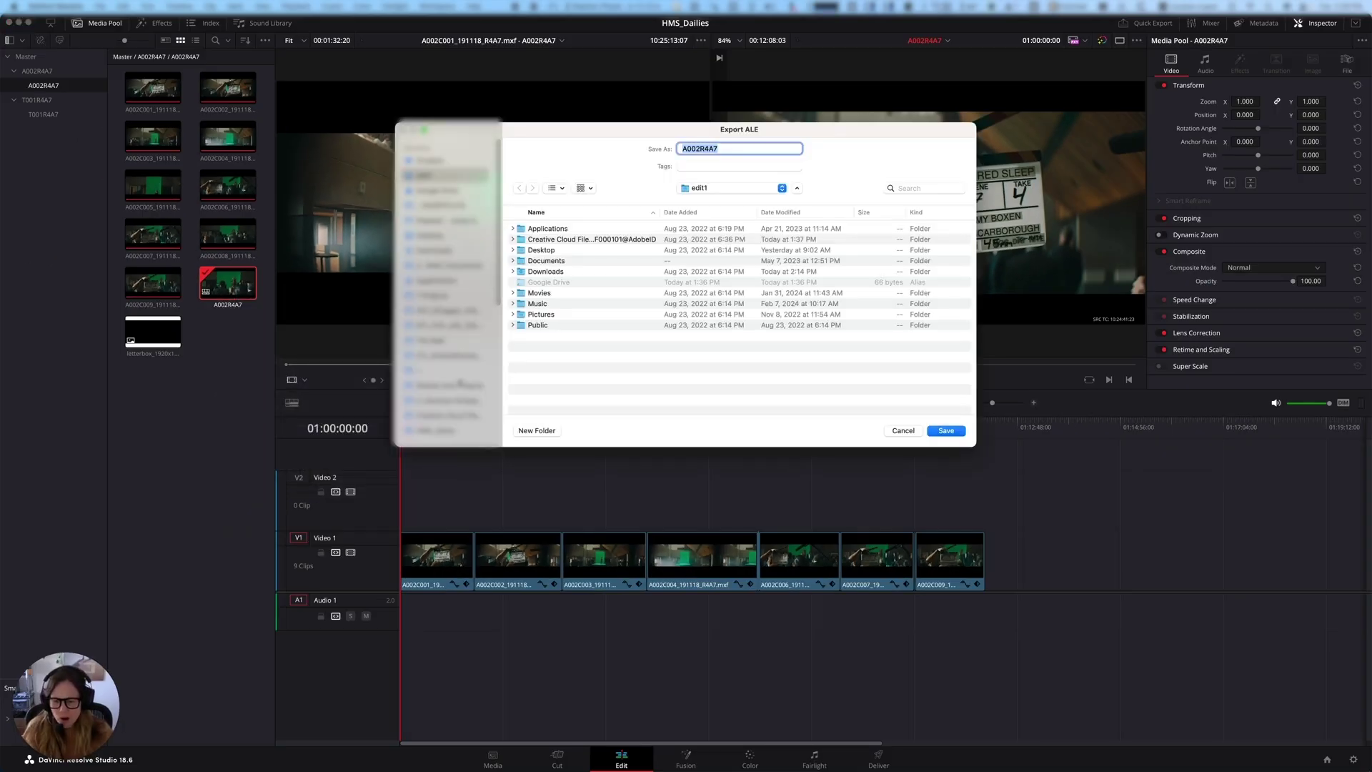
scroll(459, 335, "down", 3)
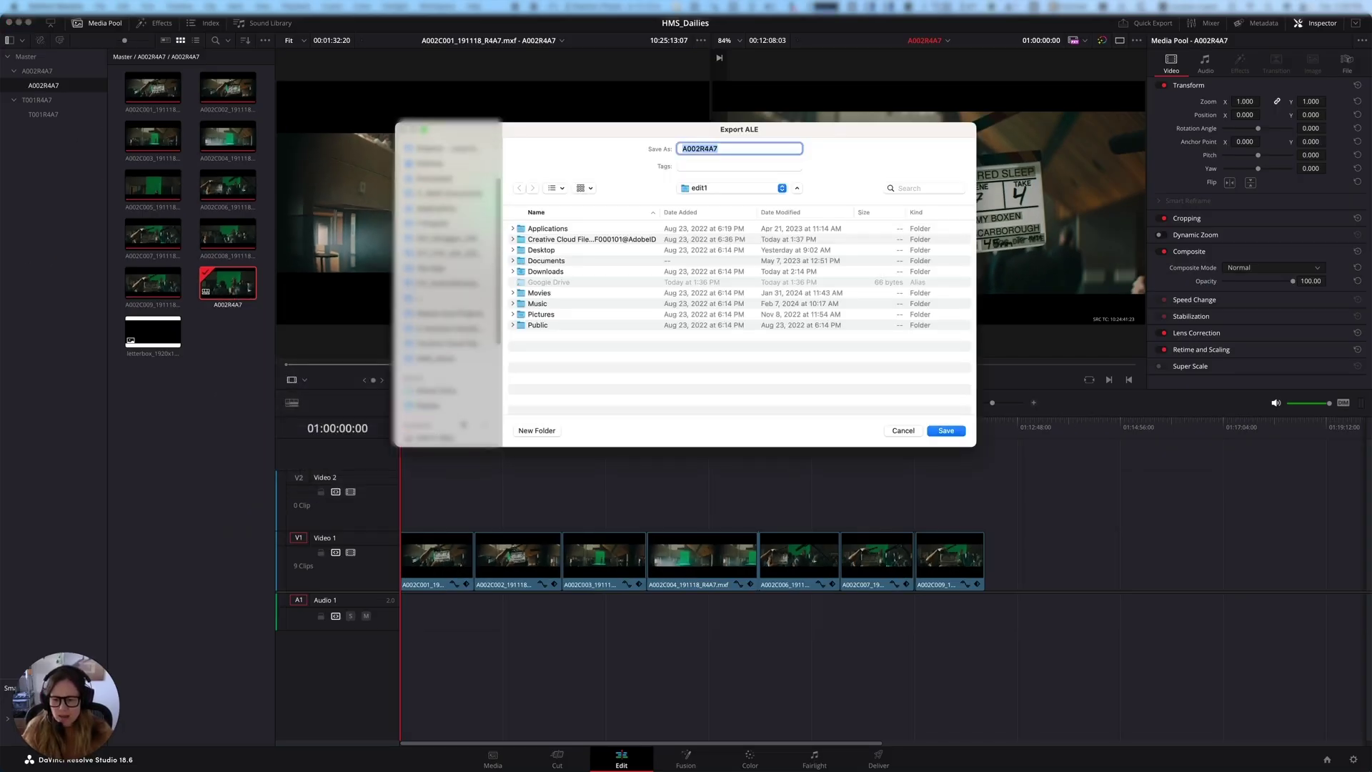
left_click(458, 363)
double_click(533, 229)
double_click(536, 228)
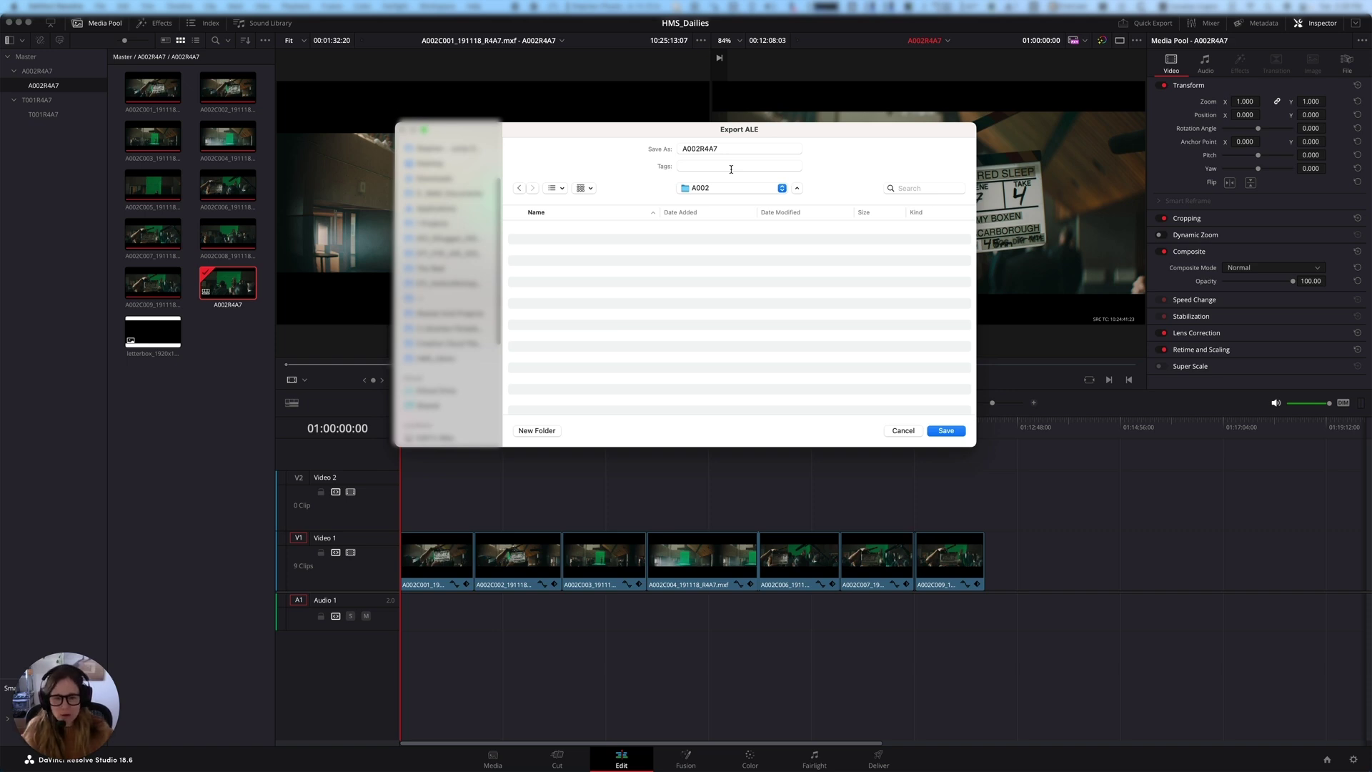
left_click(946, 430)
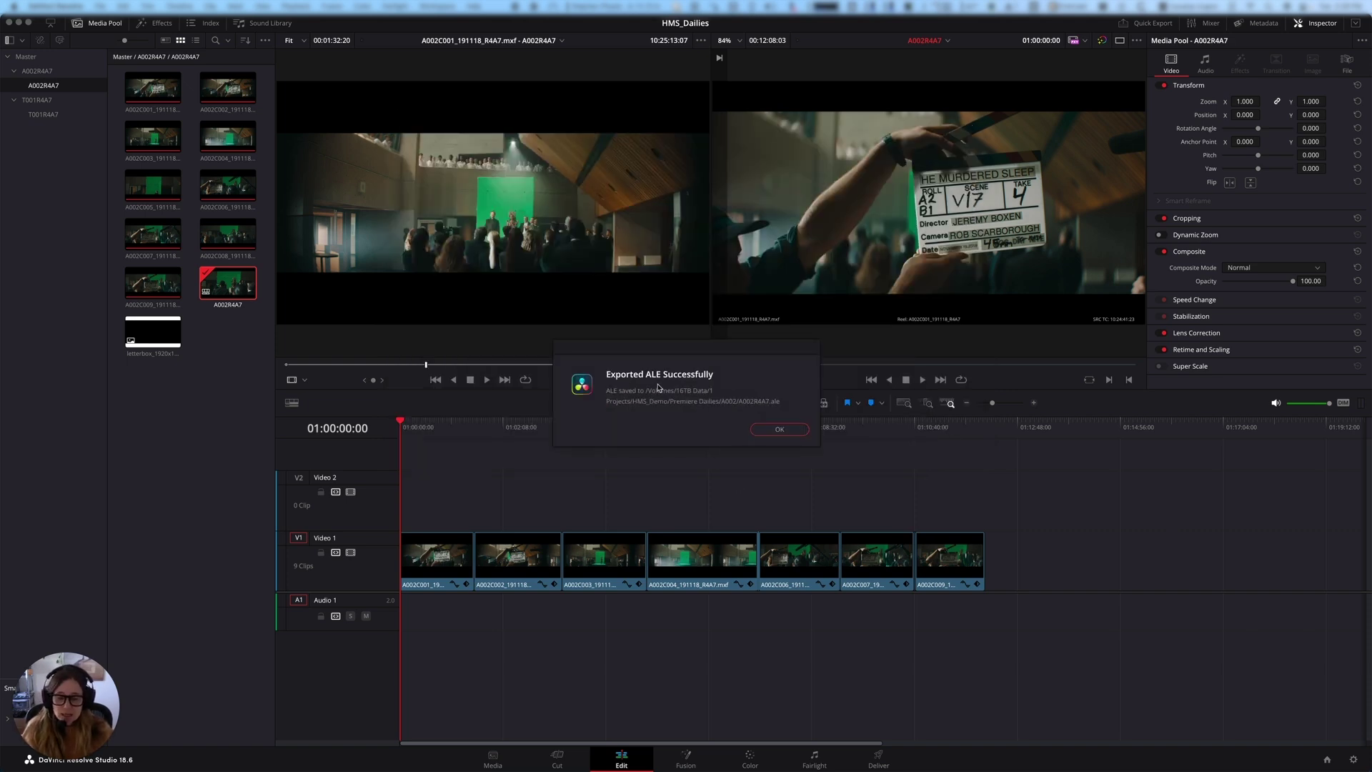
left_click(784, 429)
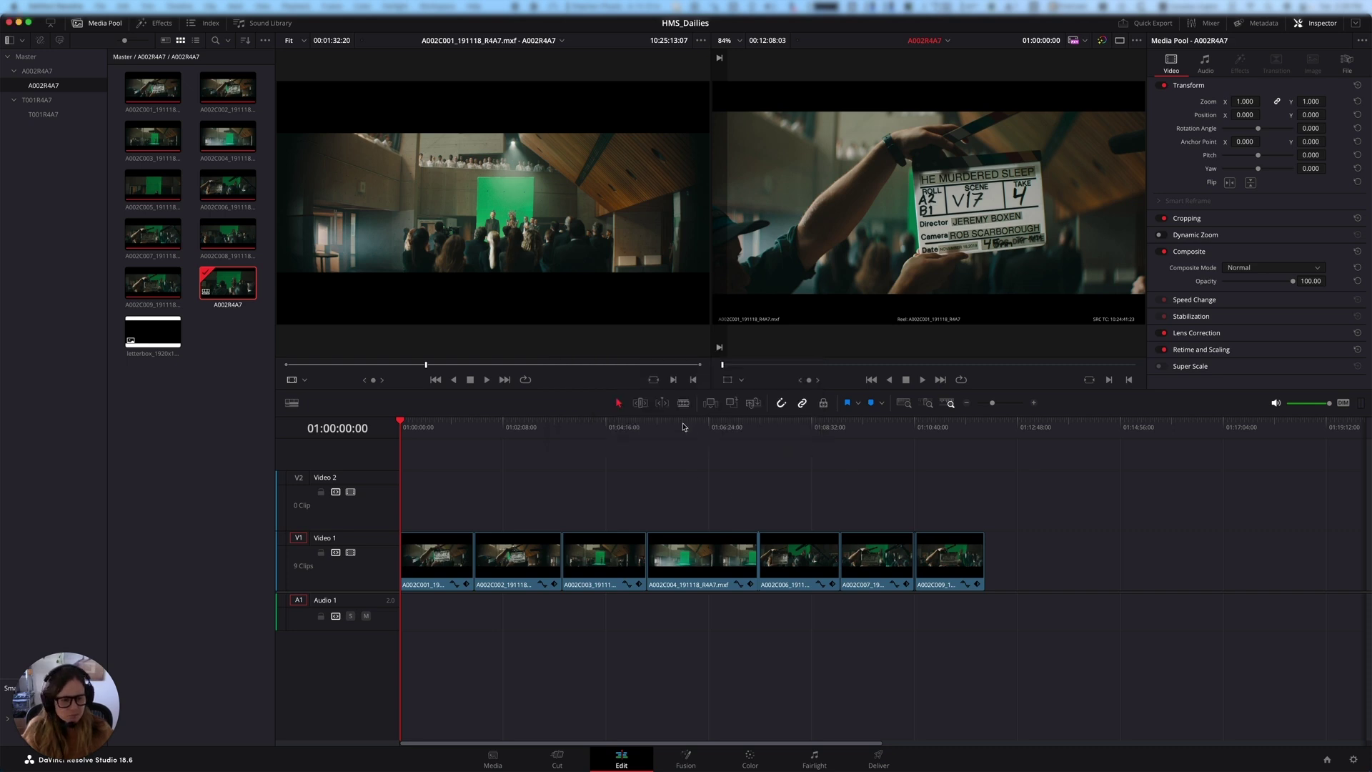
Go back to the Deliver page showing the queued 9-clip A002R4A7 job.
left_click(899, 762)
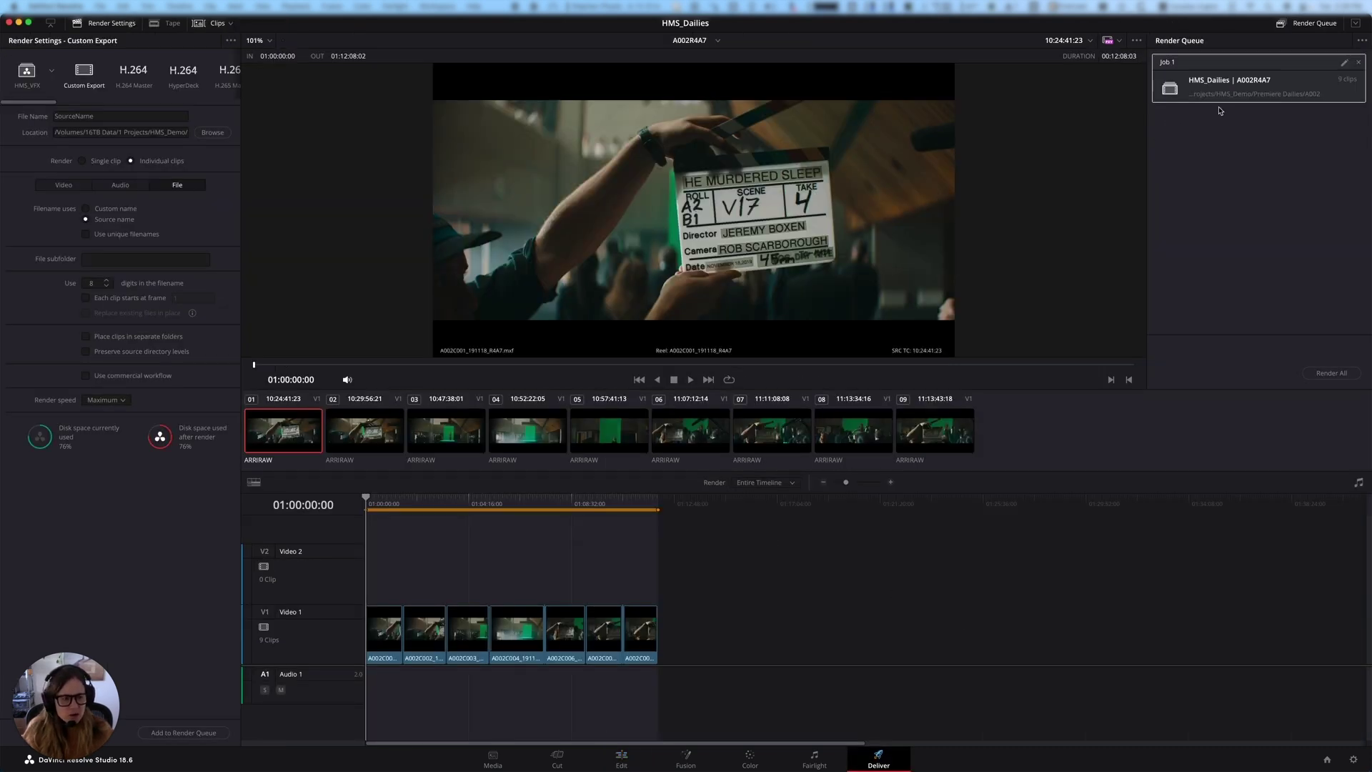